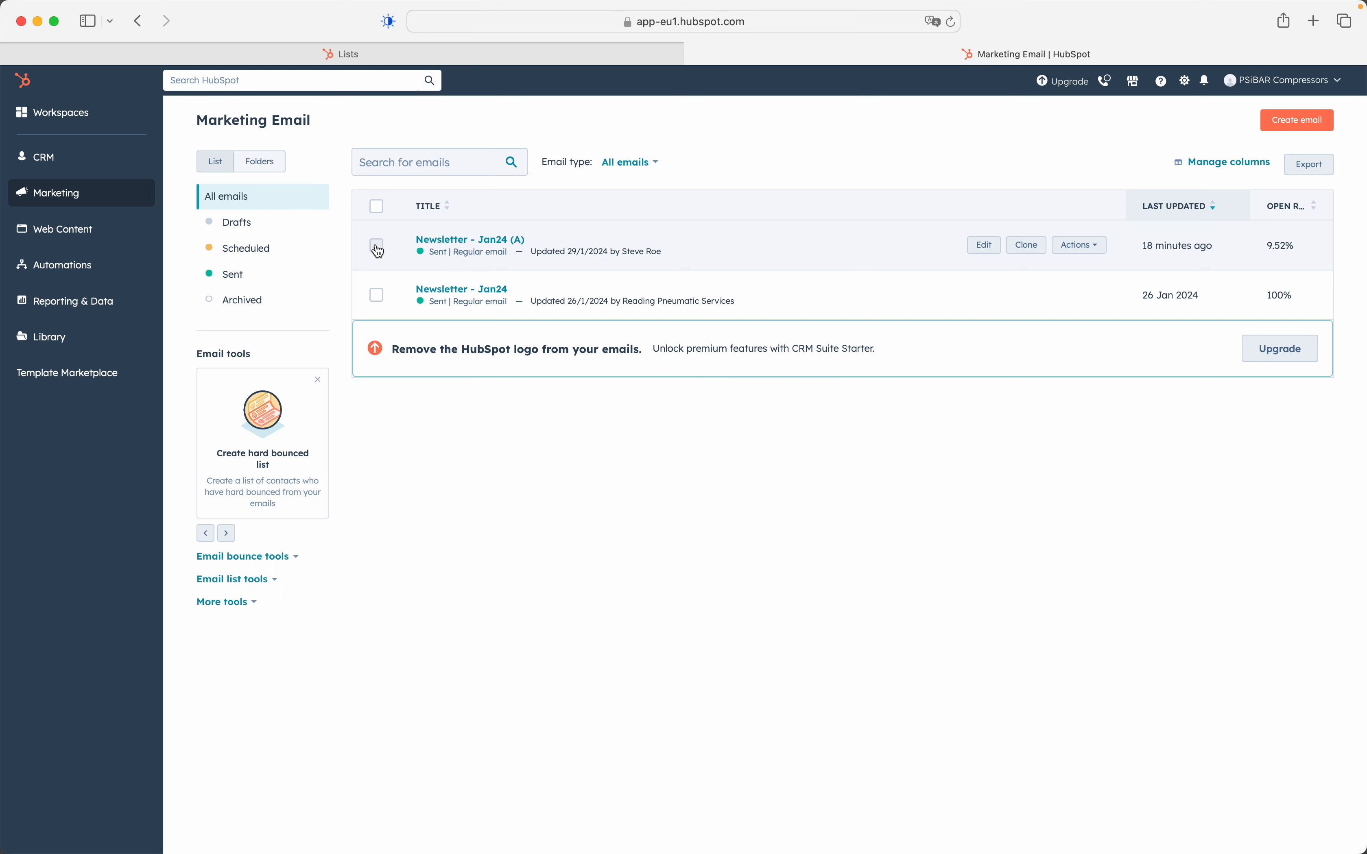
Clone the sent email "Newsletter - Jan24 (A)" as a regular email
click(1026, 249)
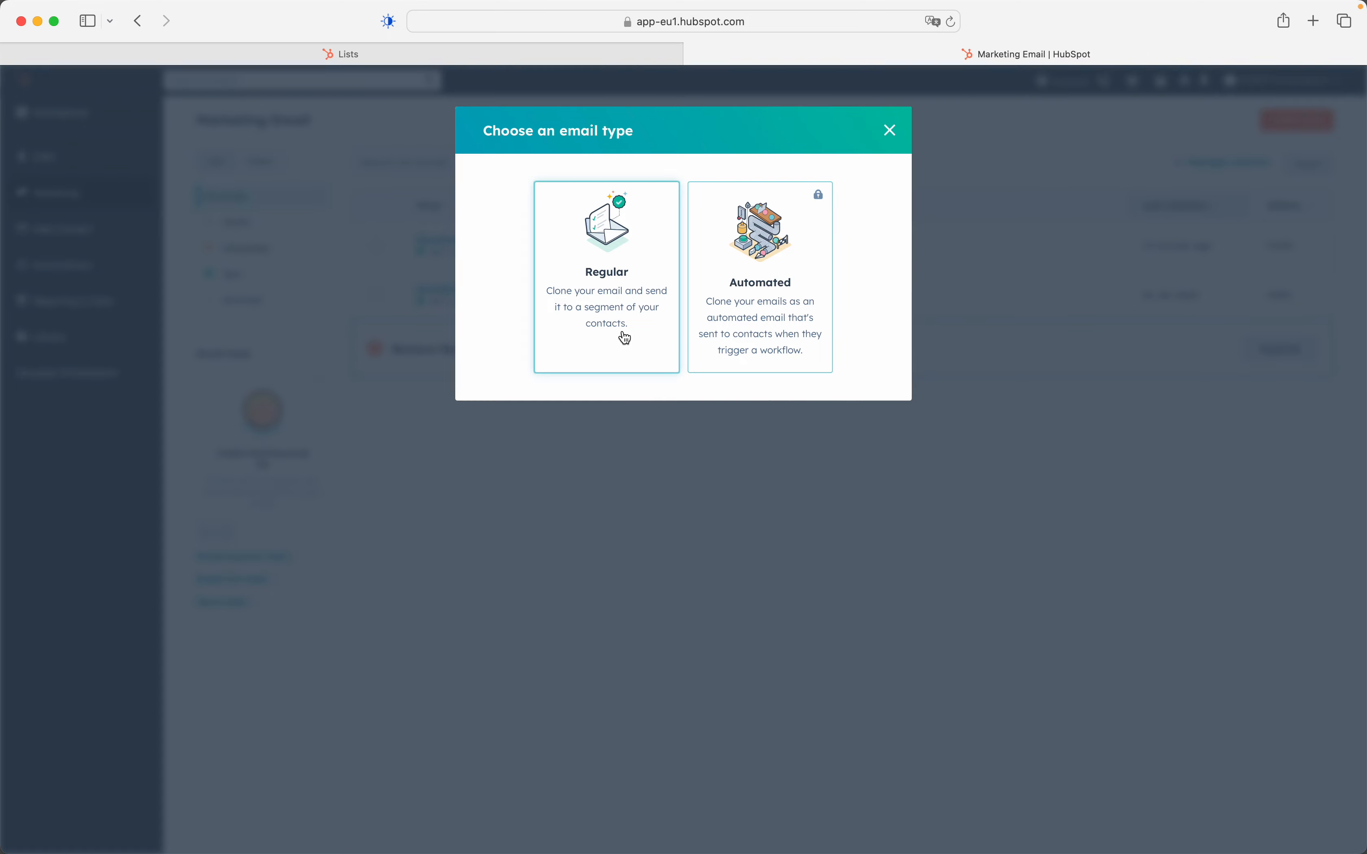
click(646, 322)
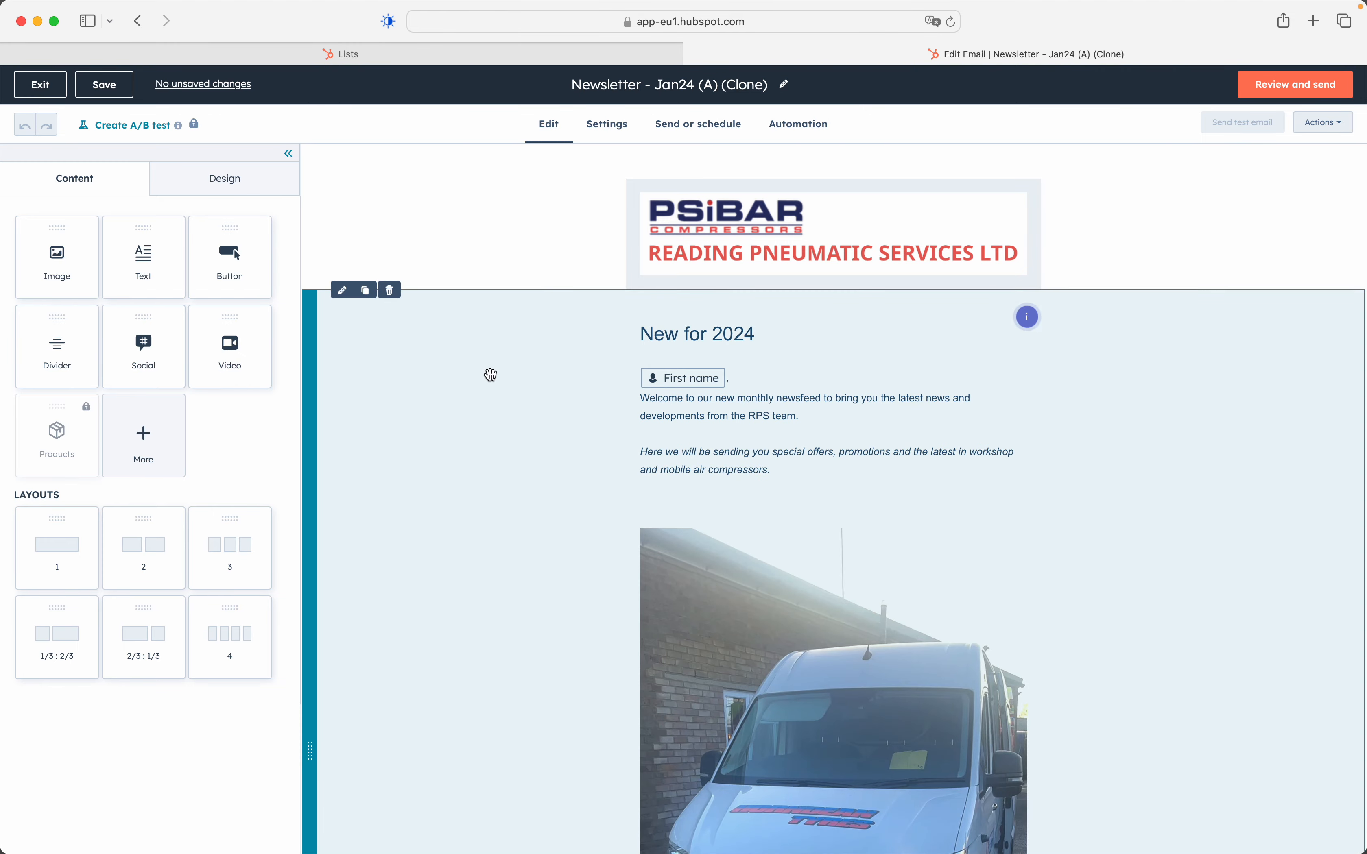
scroll(553, 377, down, 10)
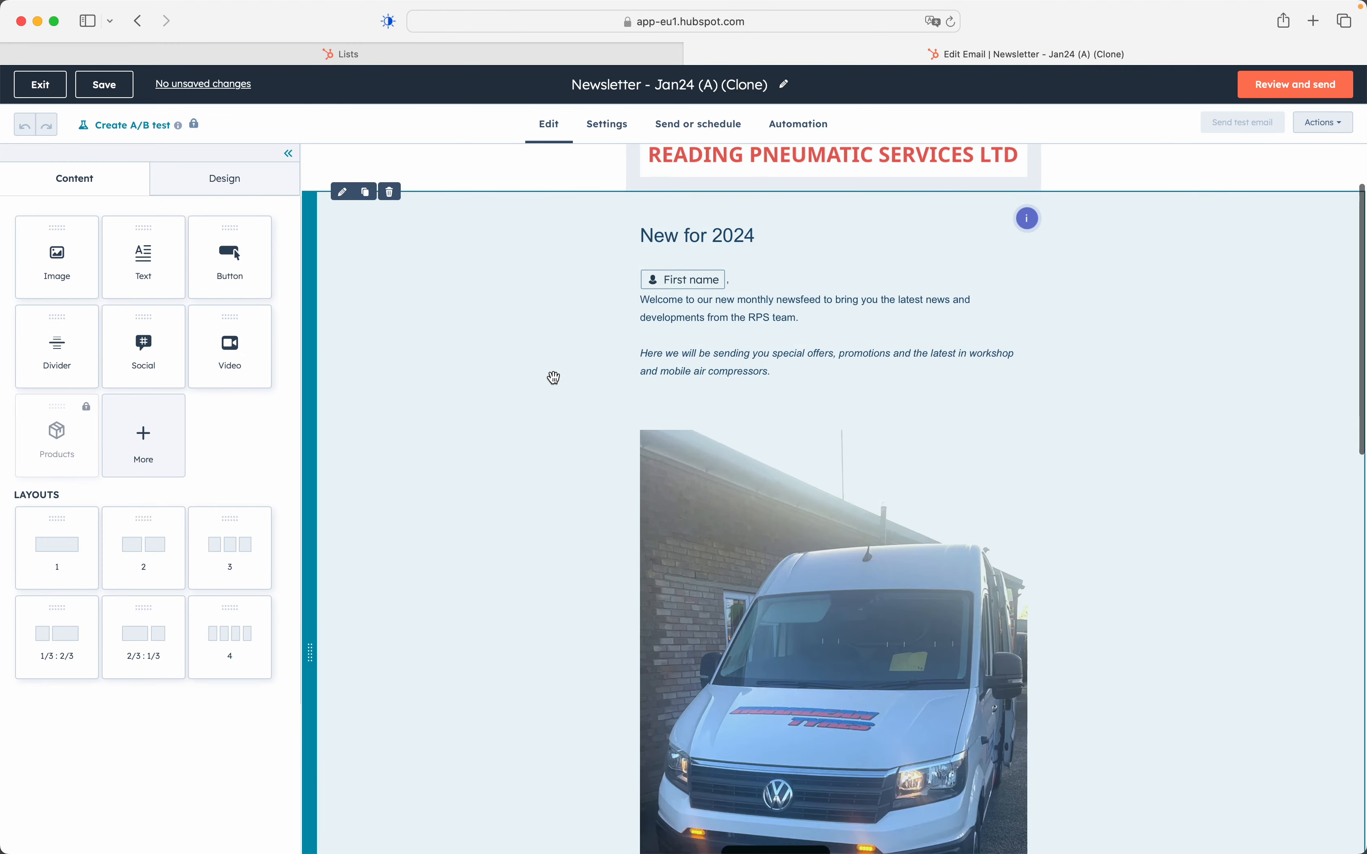
scroll(551, 379, up, 12)
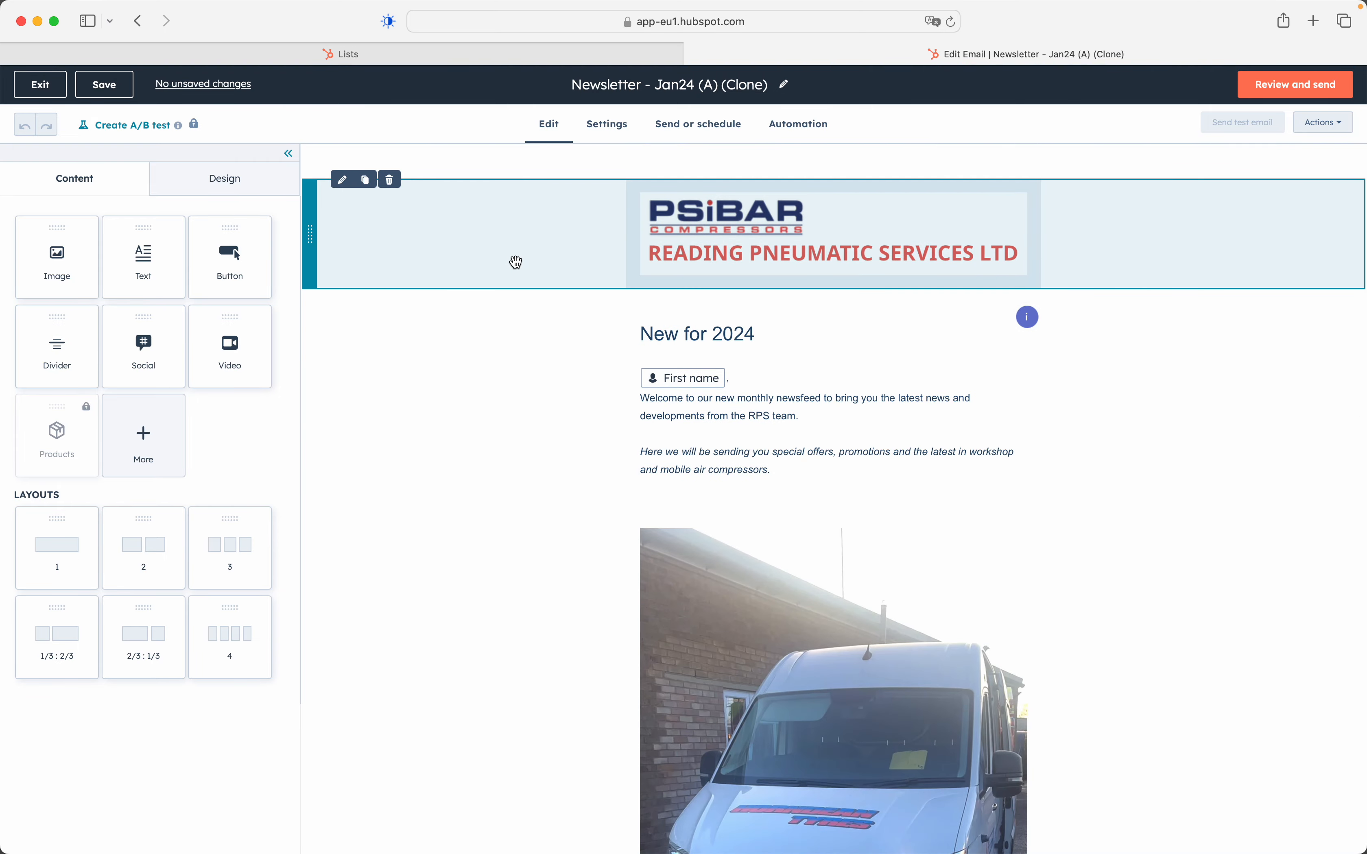
Rename the cloned email "Newsletter - Jan24 (B)"
click(785, 88)
key(BackSpace)
key(BackSpace)
key(BackSpace)
key(BackSpace)
key(BackSpace)
key(BackSpace)
key(BackSpace)
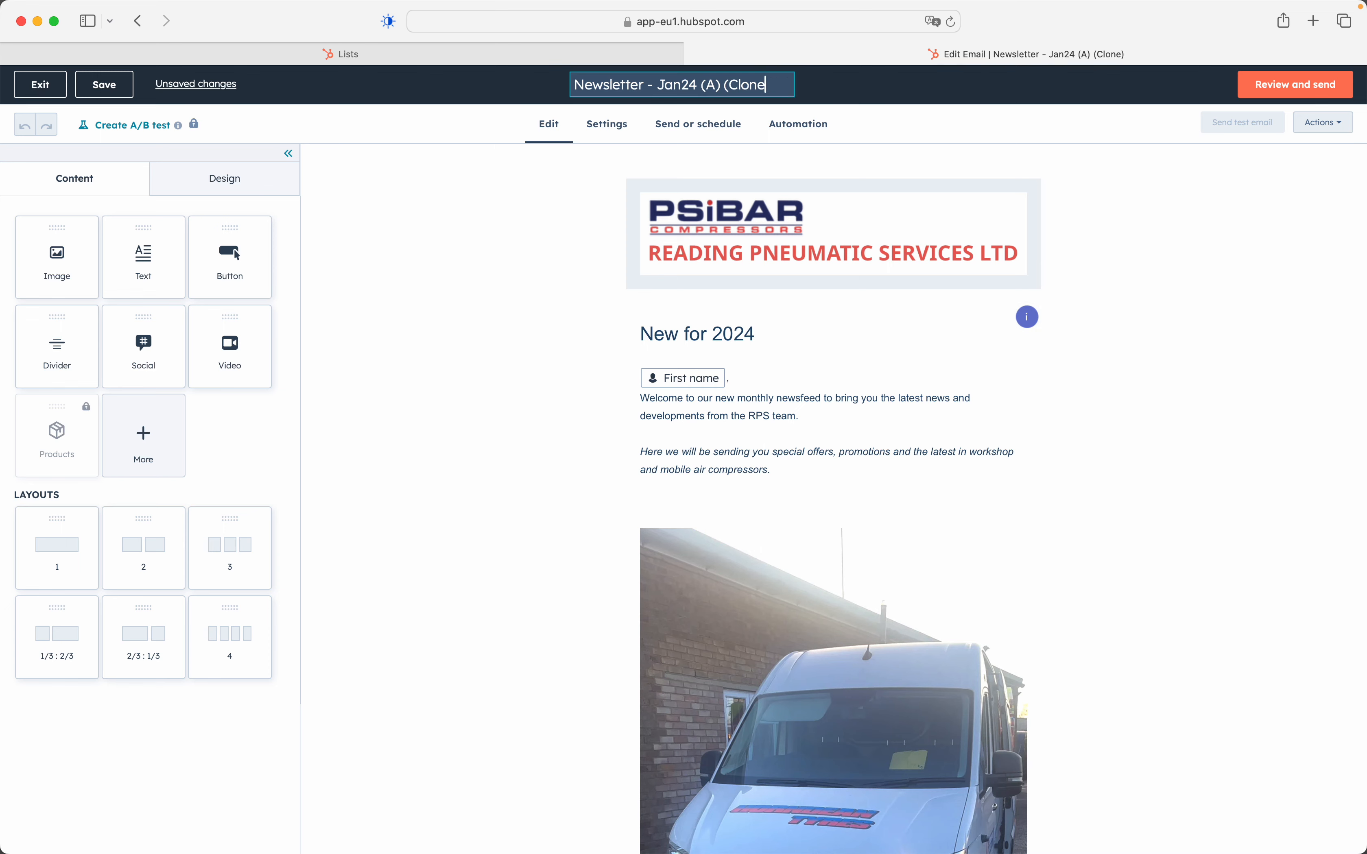
key(BackSpace)
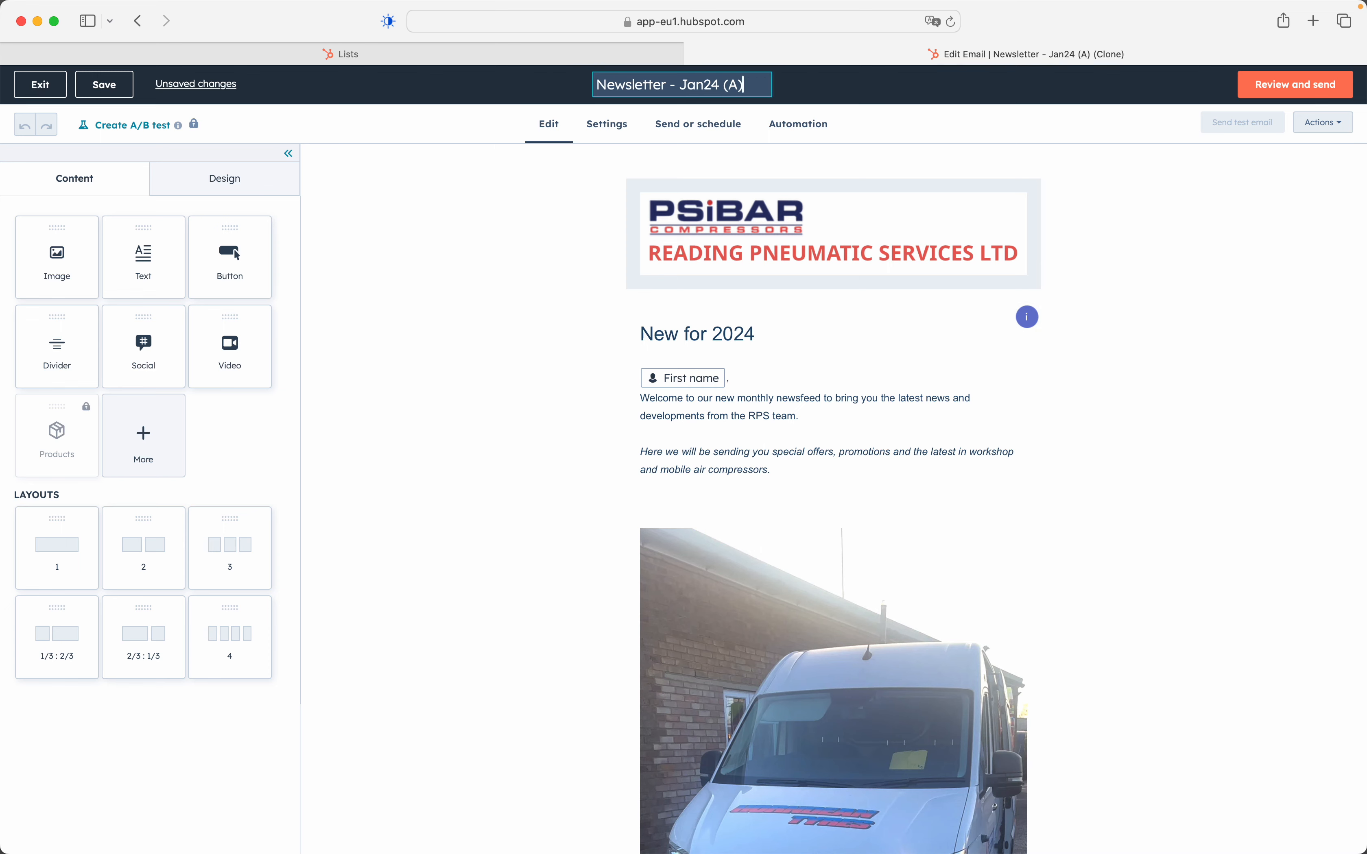
key(BackSpace)
key(BackSpace)
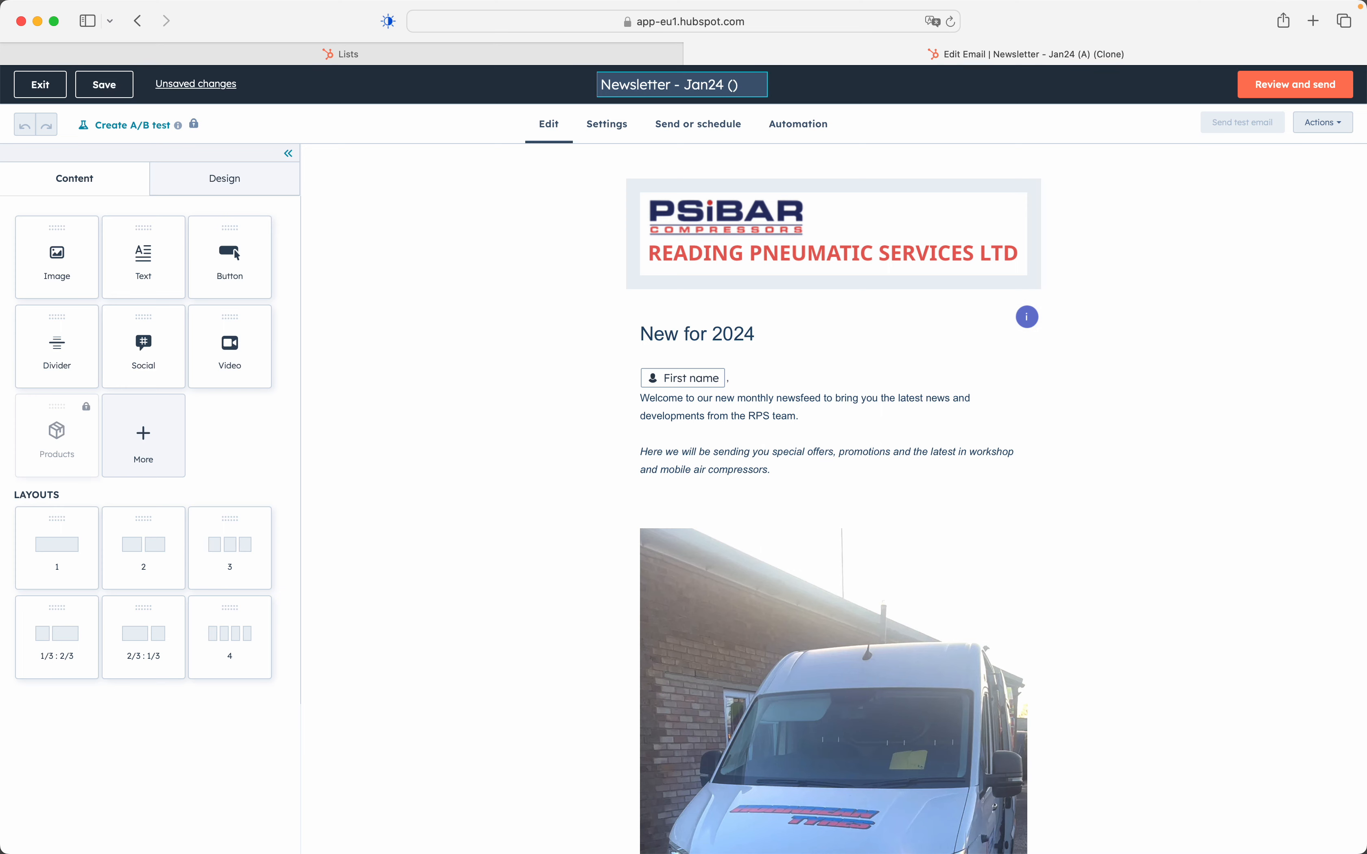
text(B)
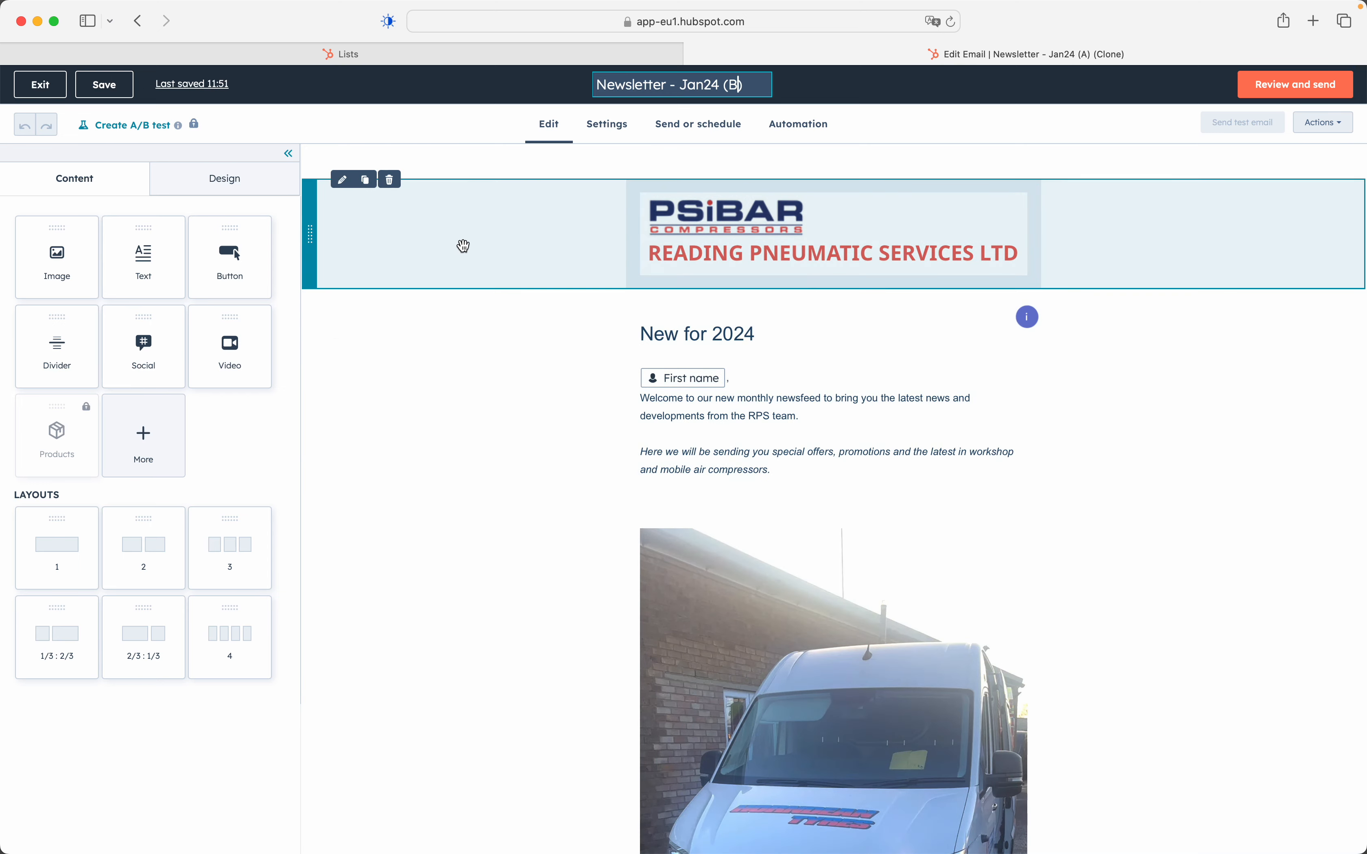
click(846, 92)
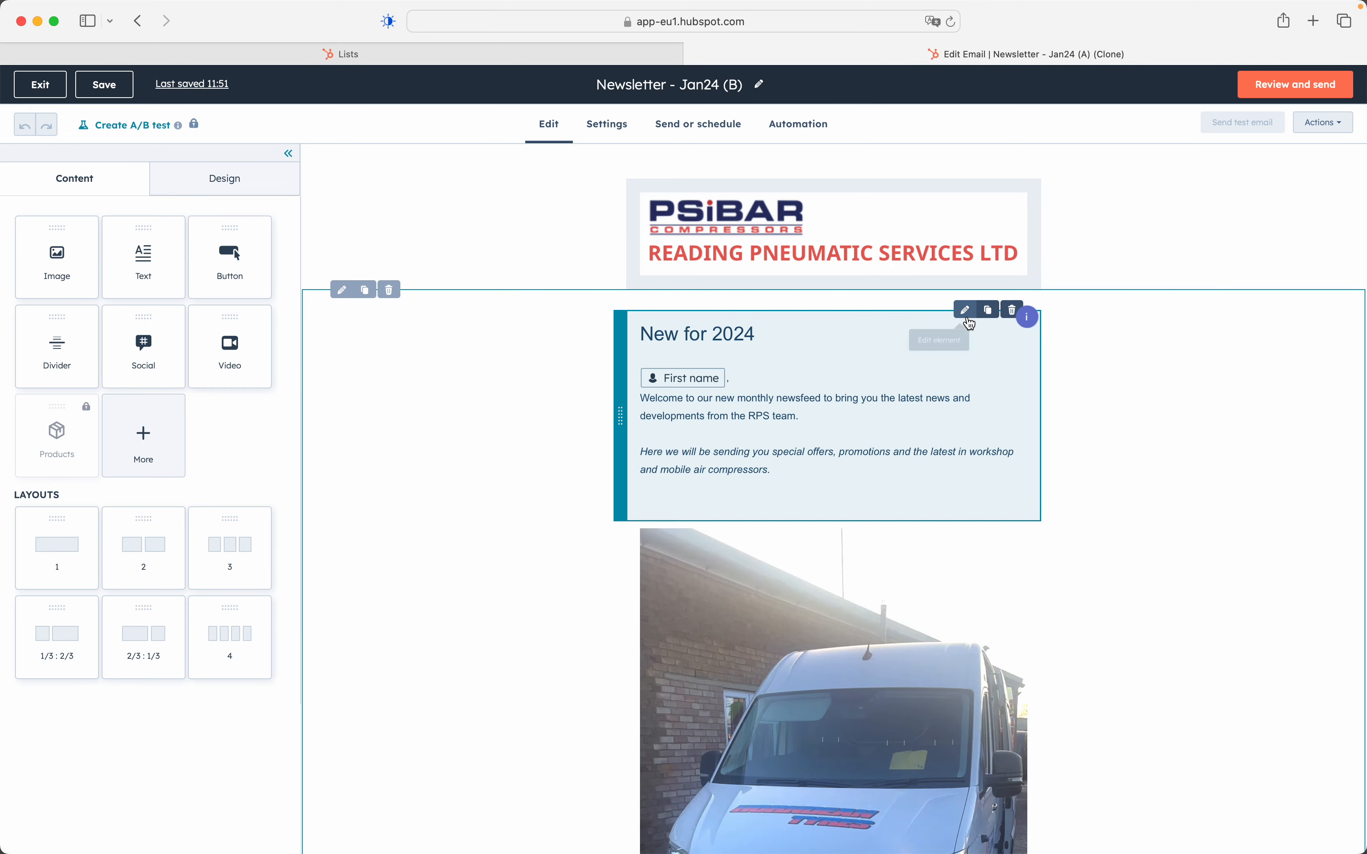
Add the paragraph "some new text here" between the welcome text and the italic special-offers paragraph, and finish editing that block
click(966, 310)
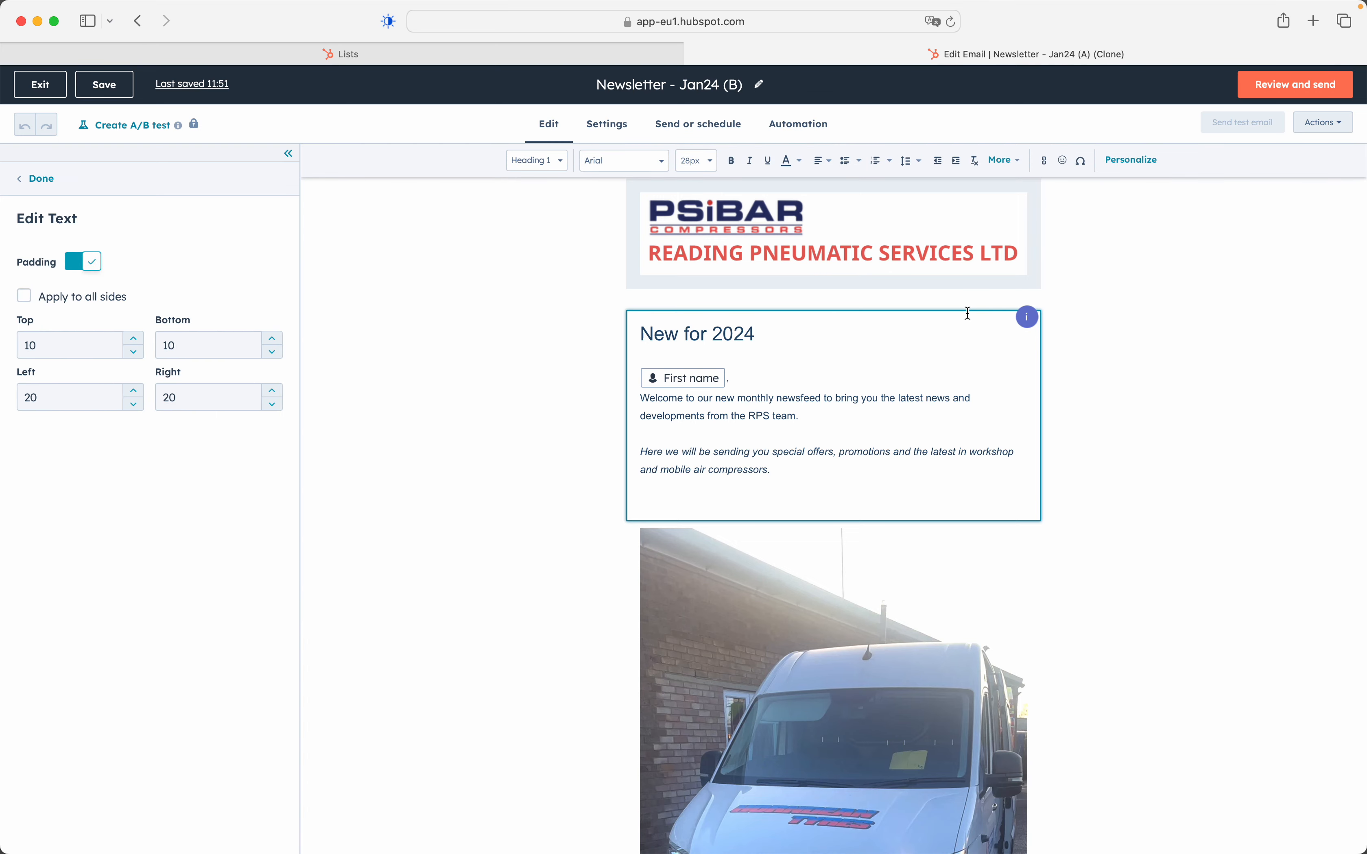
click(807, 415)
key(Return)
key(Return)
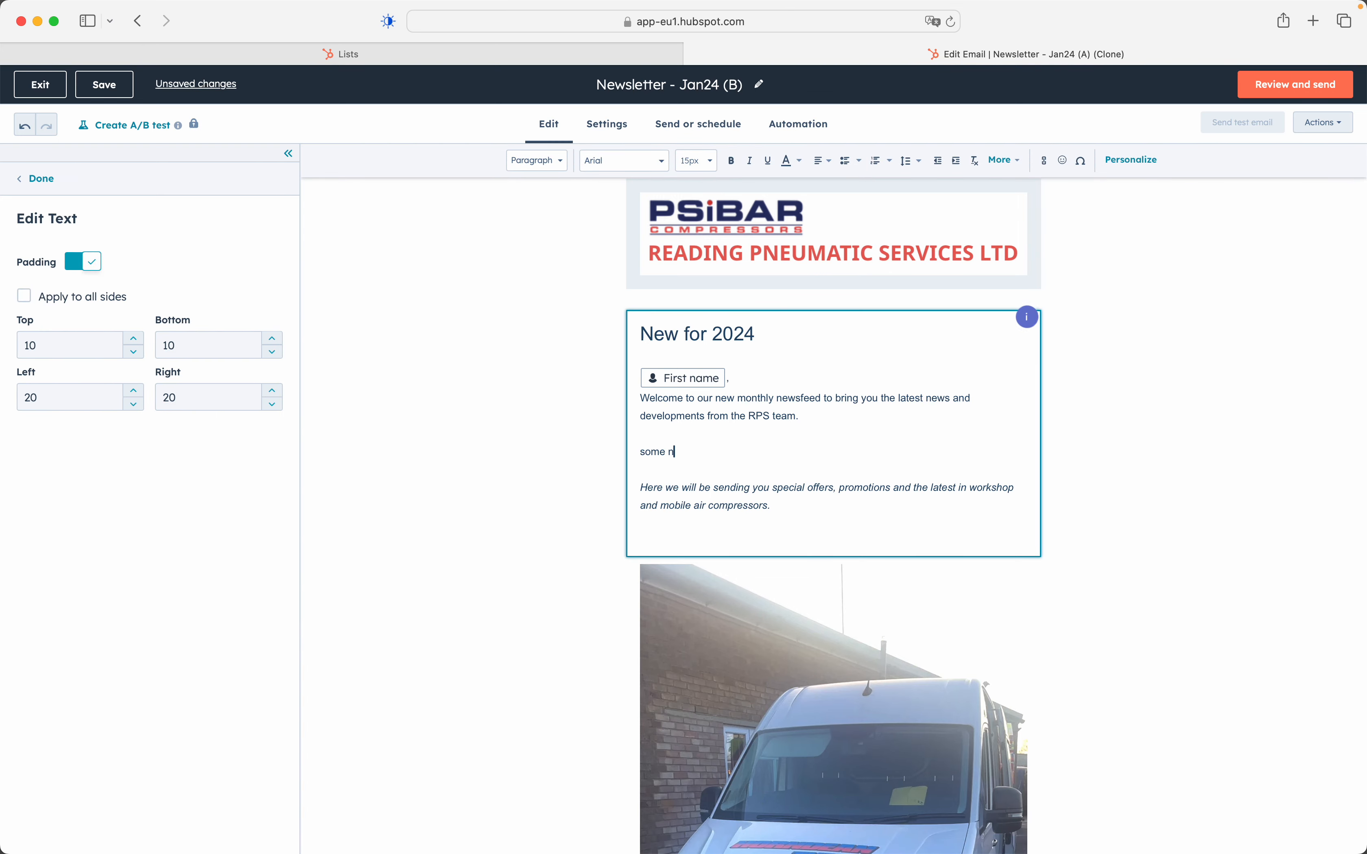
text(some new text here)
click(548, 465)
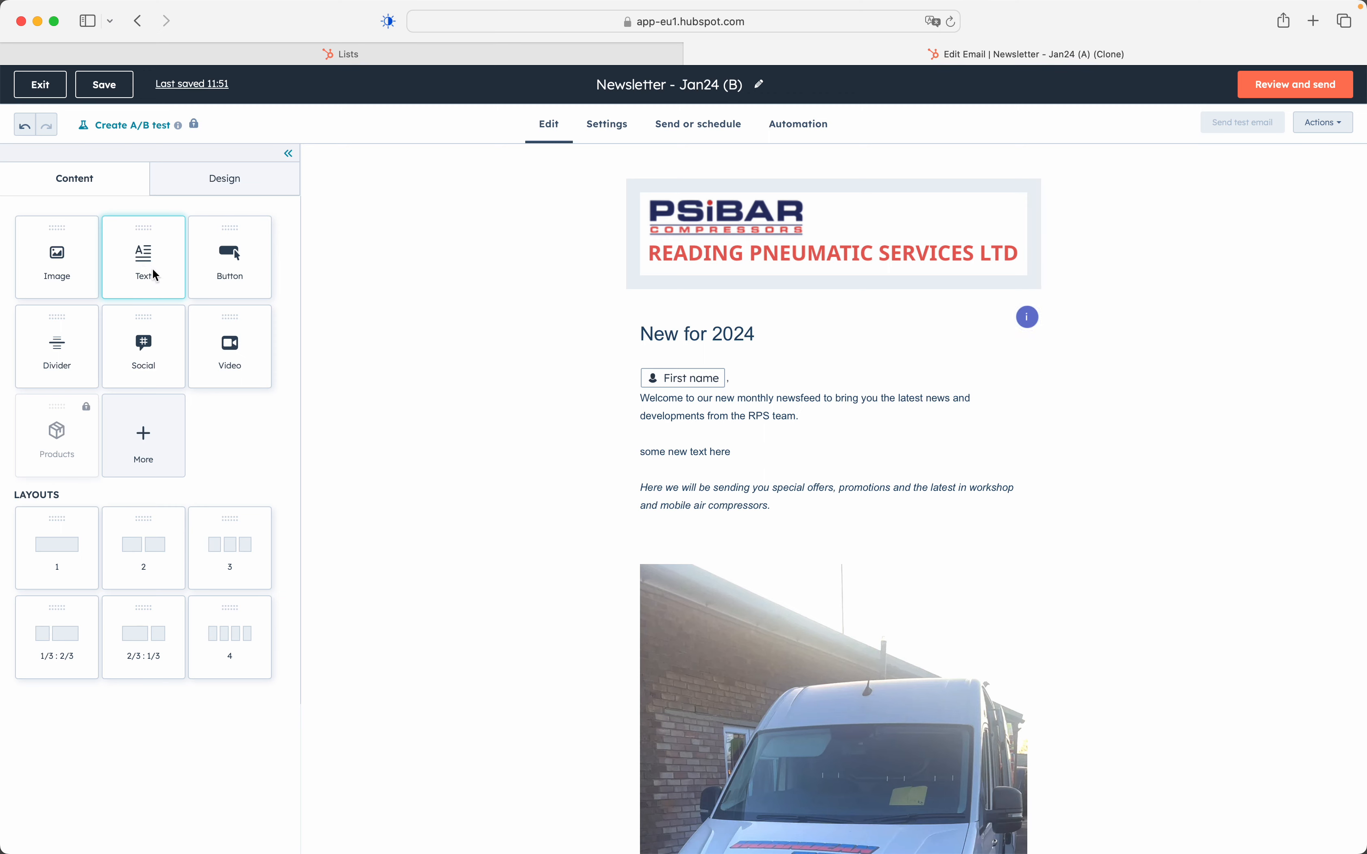
Insert a new text block above the "New for 2024" heading
drag(148, 268, 680, 334)
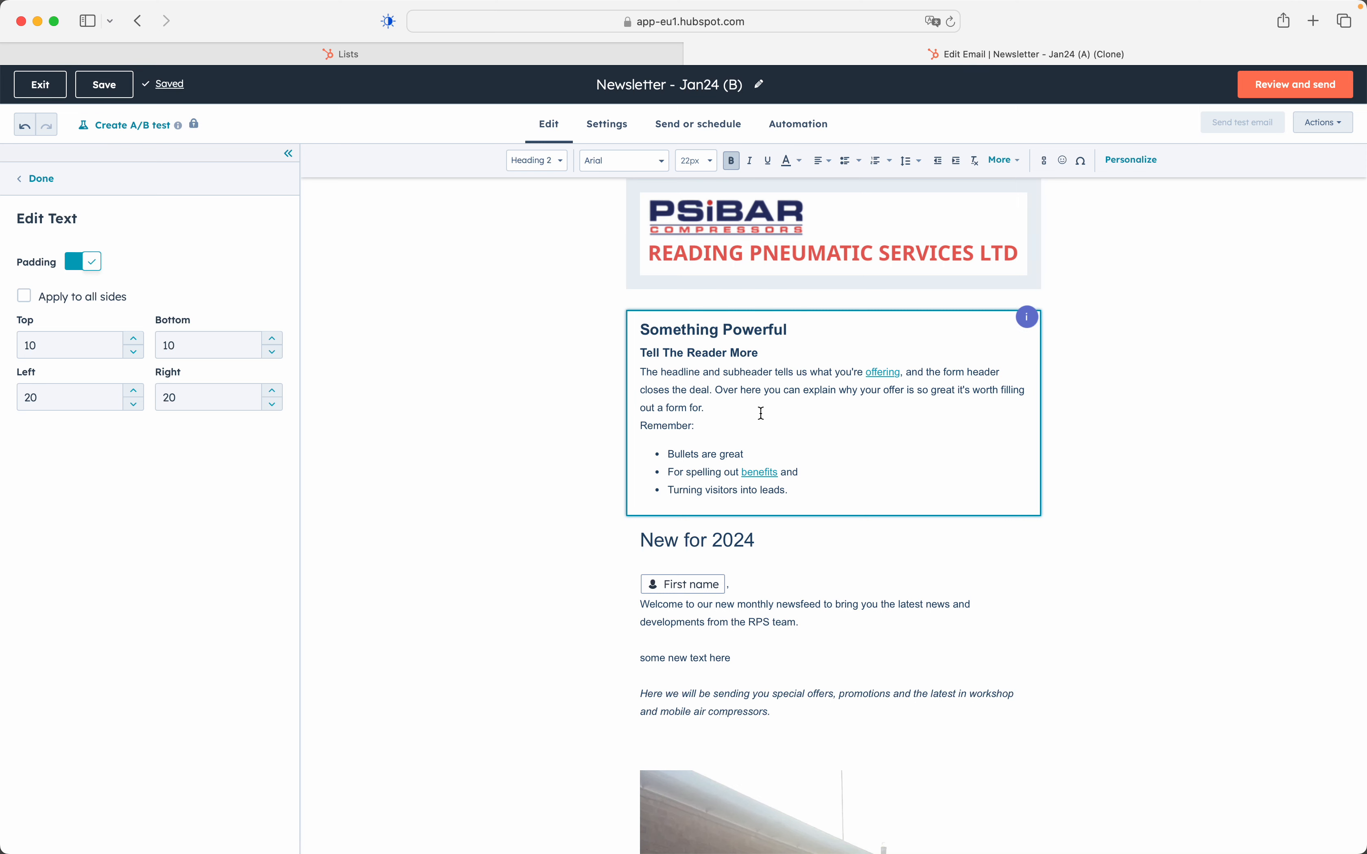
drag(645, 332, 746, 455)
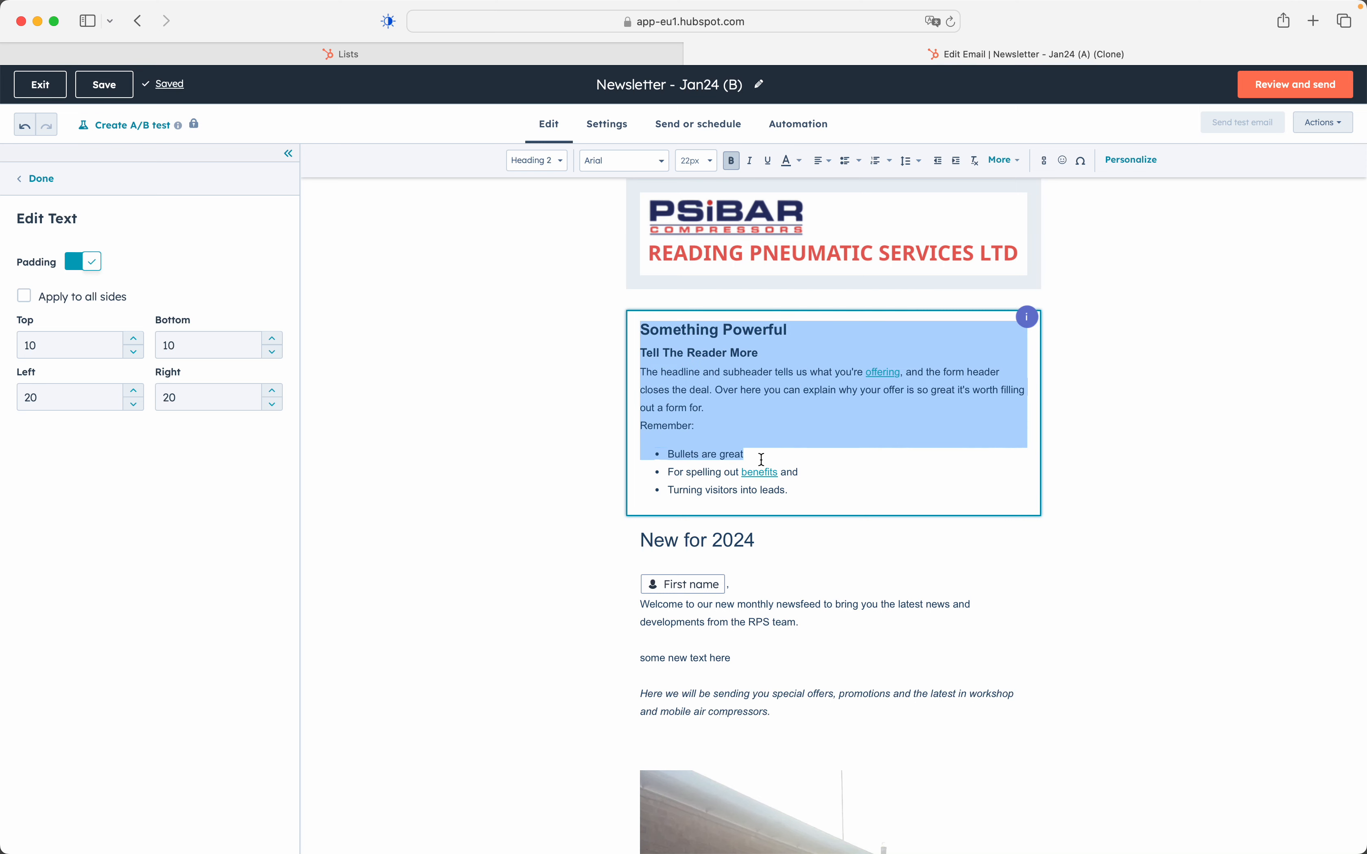
click(766, 397)
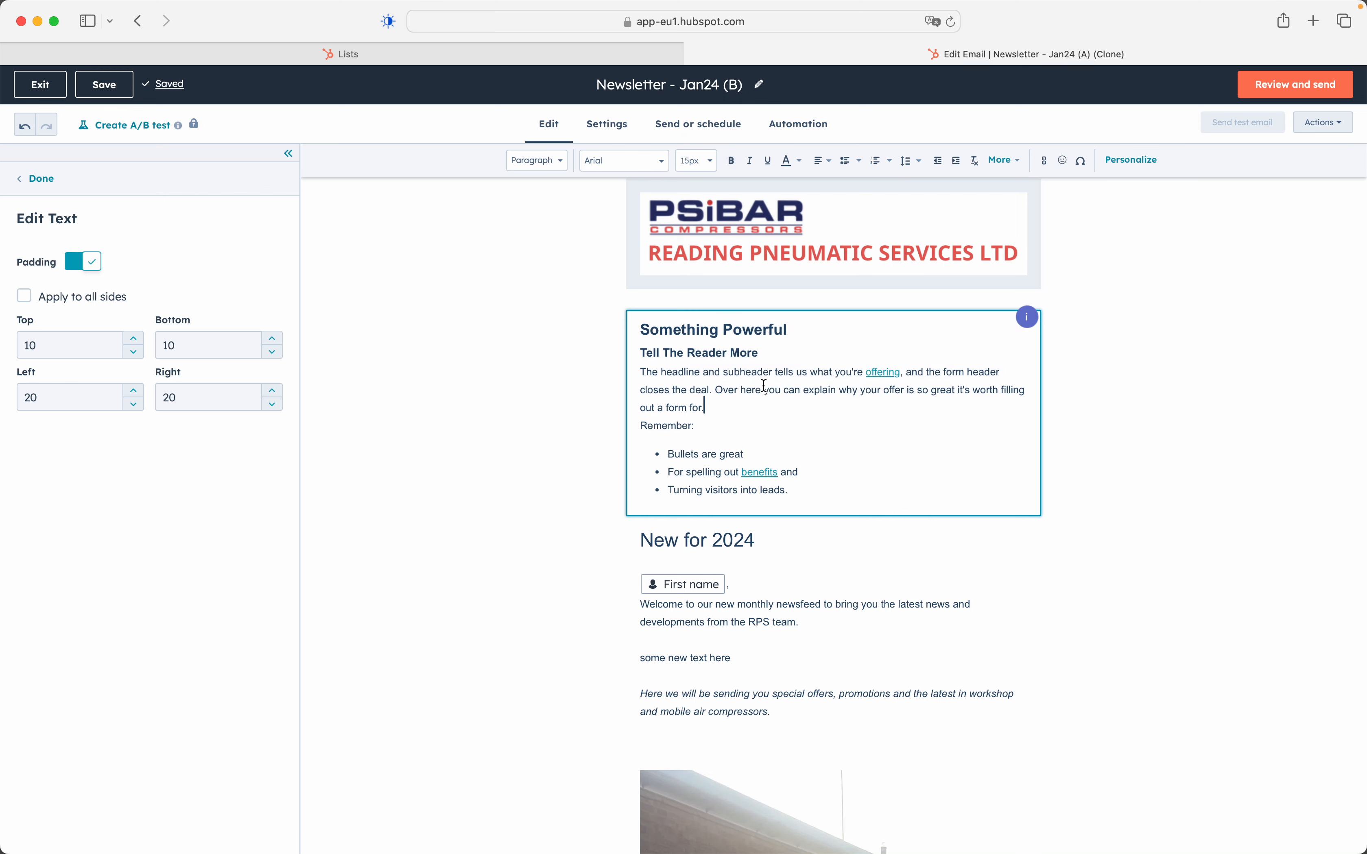
double_click(786, 333)
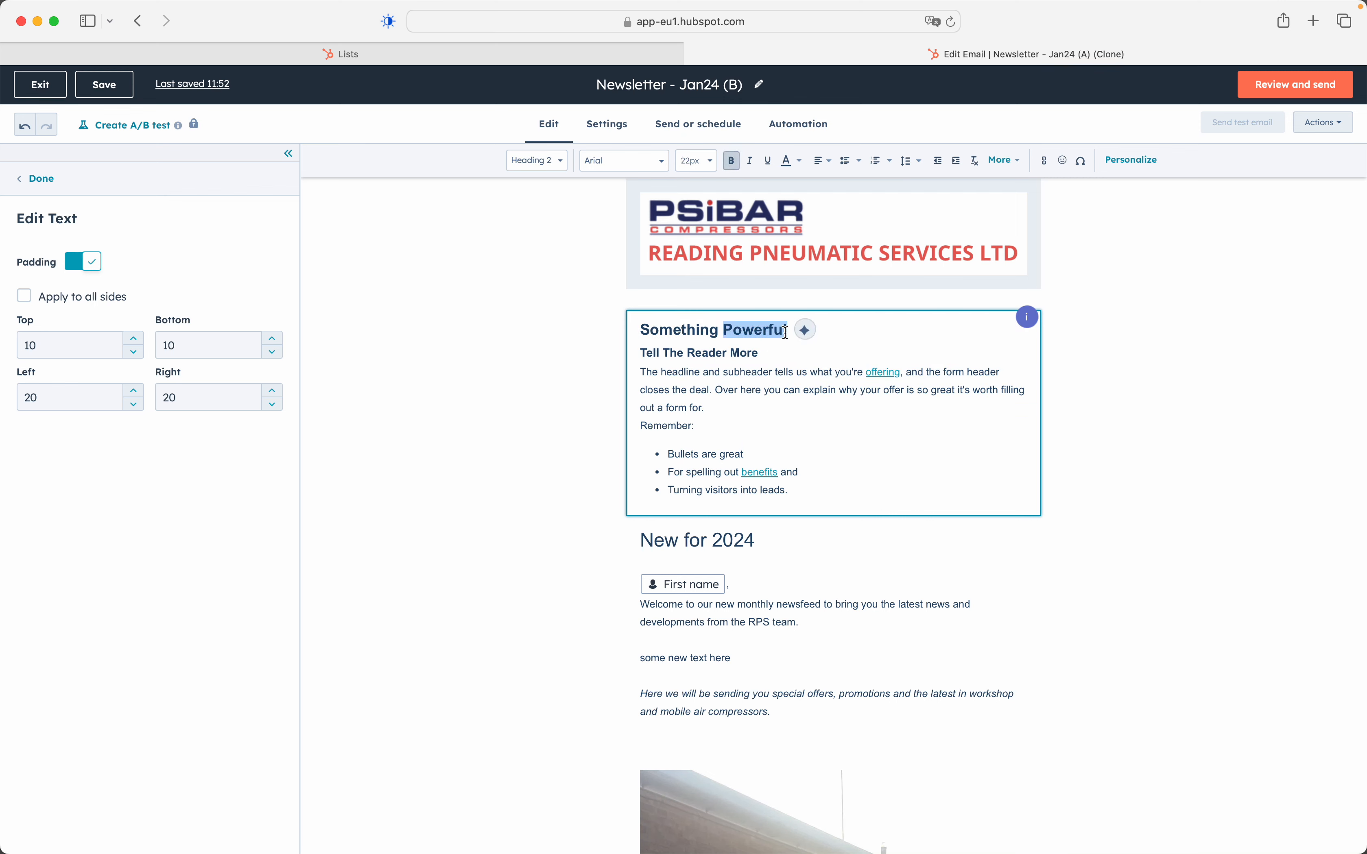
click(782, 344)
Add the line "New Title" below the bullet list in the new text block
click(807, 491)
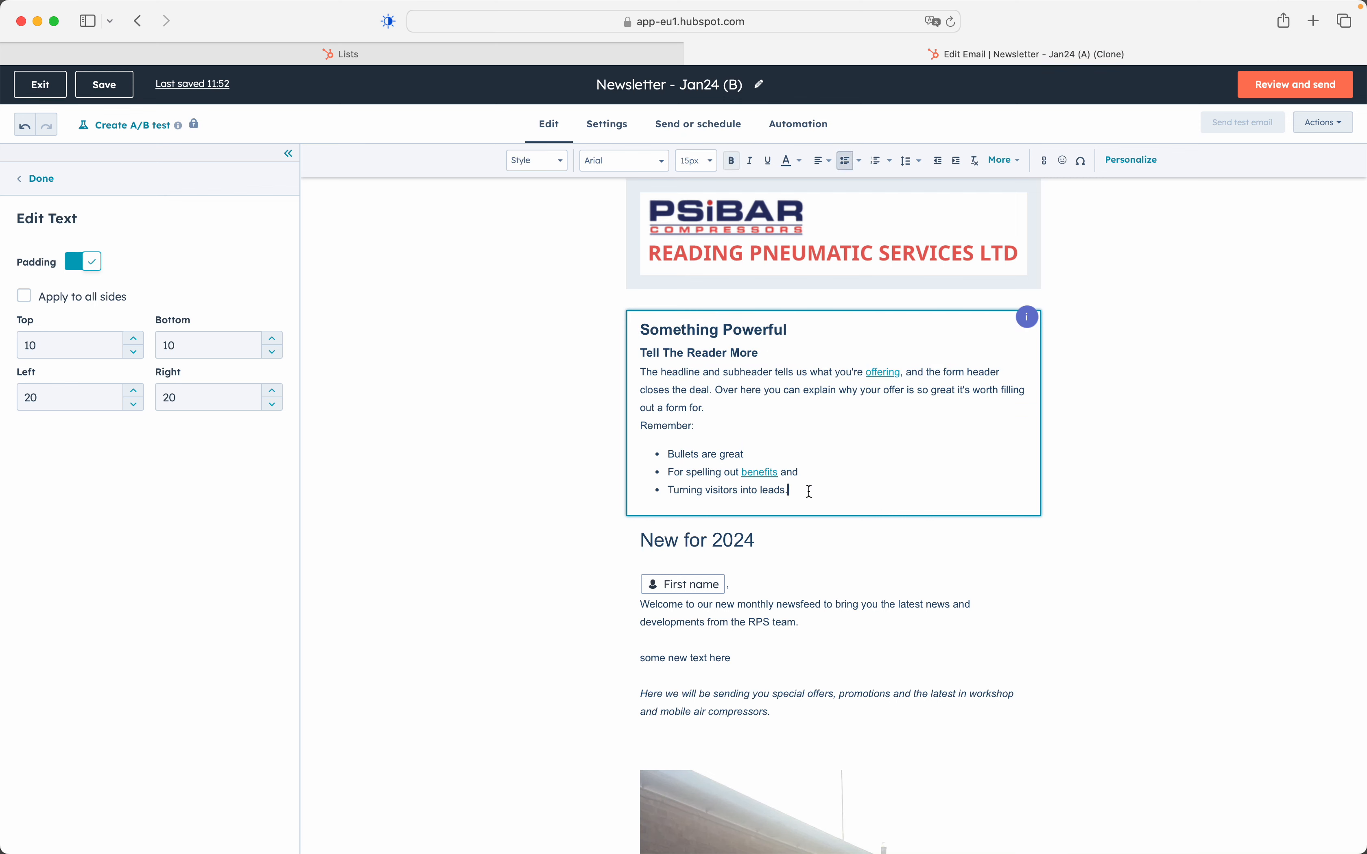
key(Return)
key(Return)
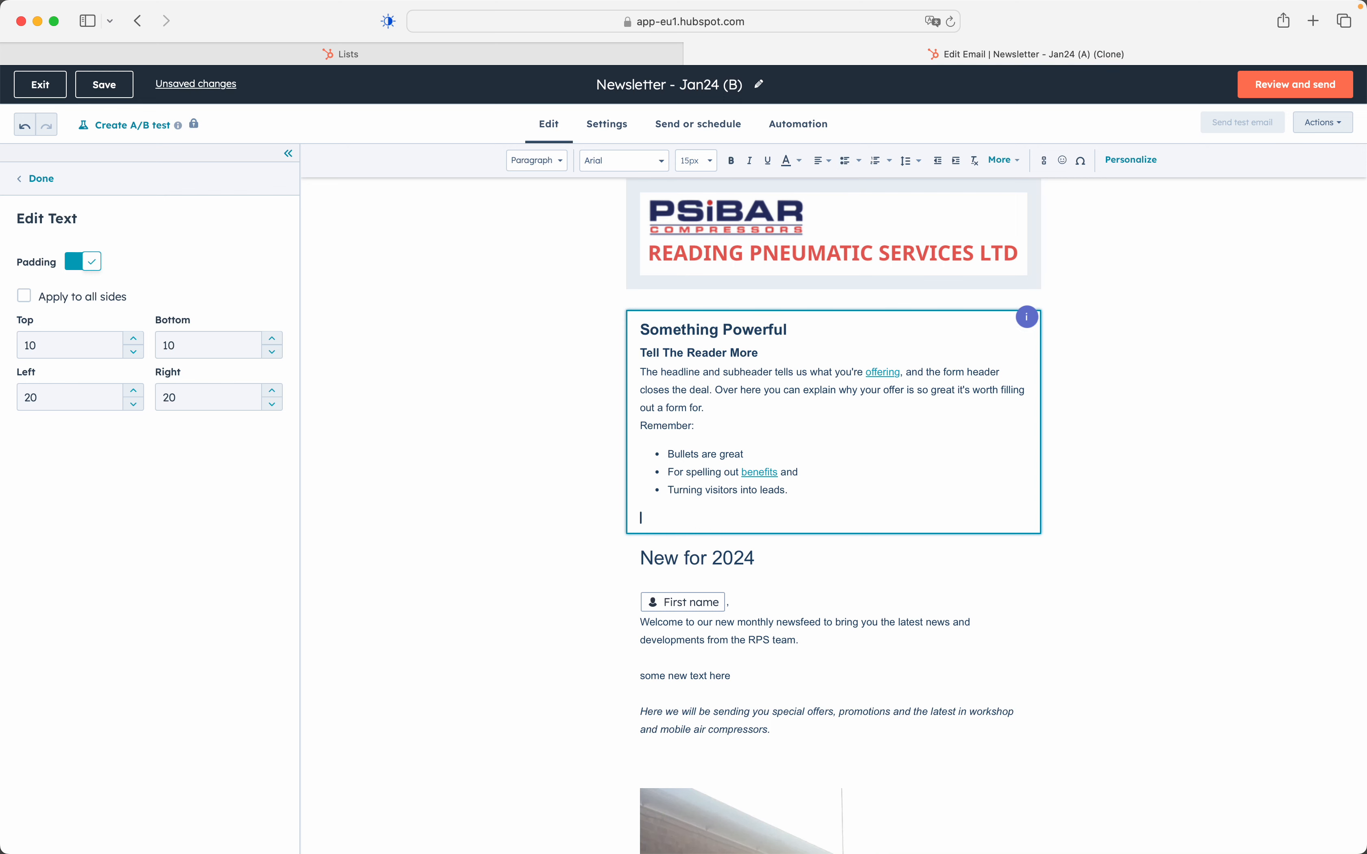
text(so)
text(w Title)
drag(685, 523, 651, 523)
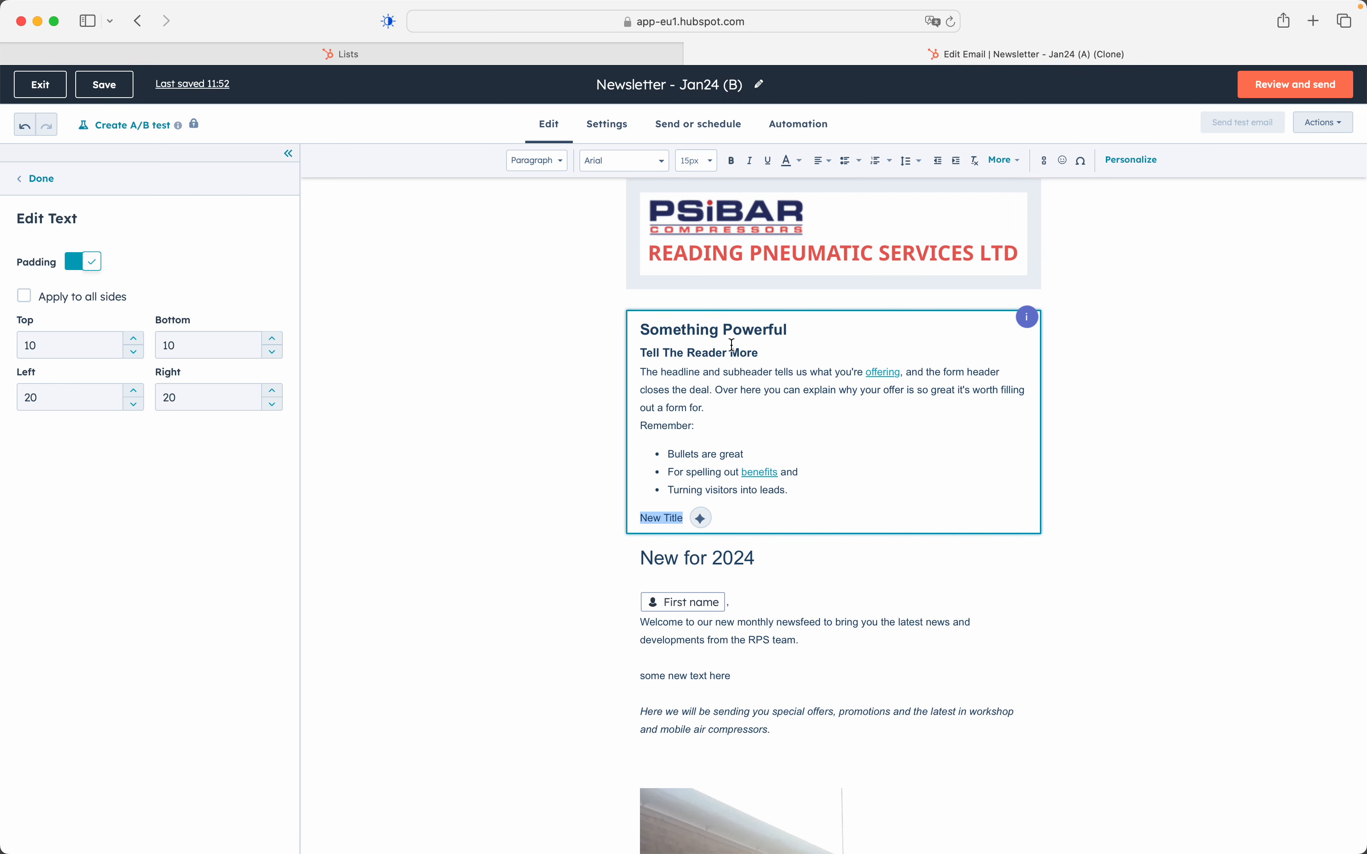
Remove bold from the word "Powerful" in the new block's heading and make it italic
click(739, 331)
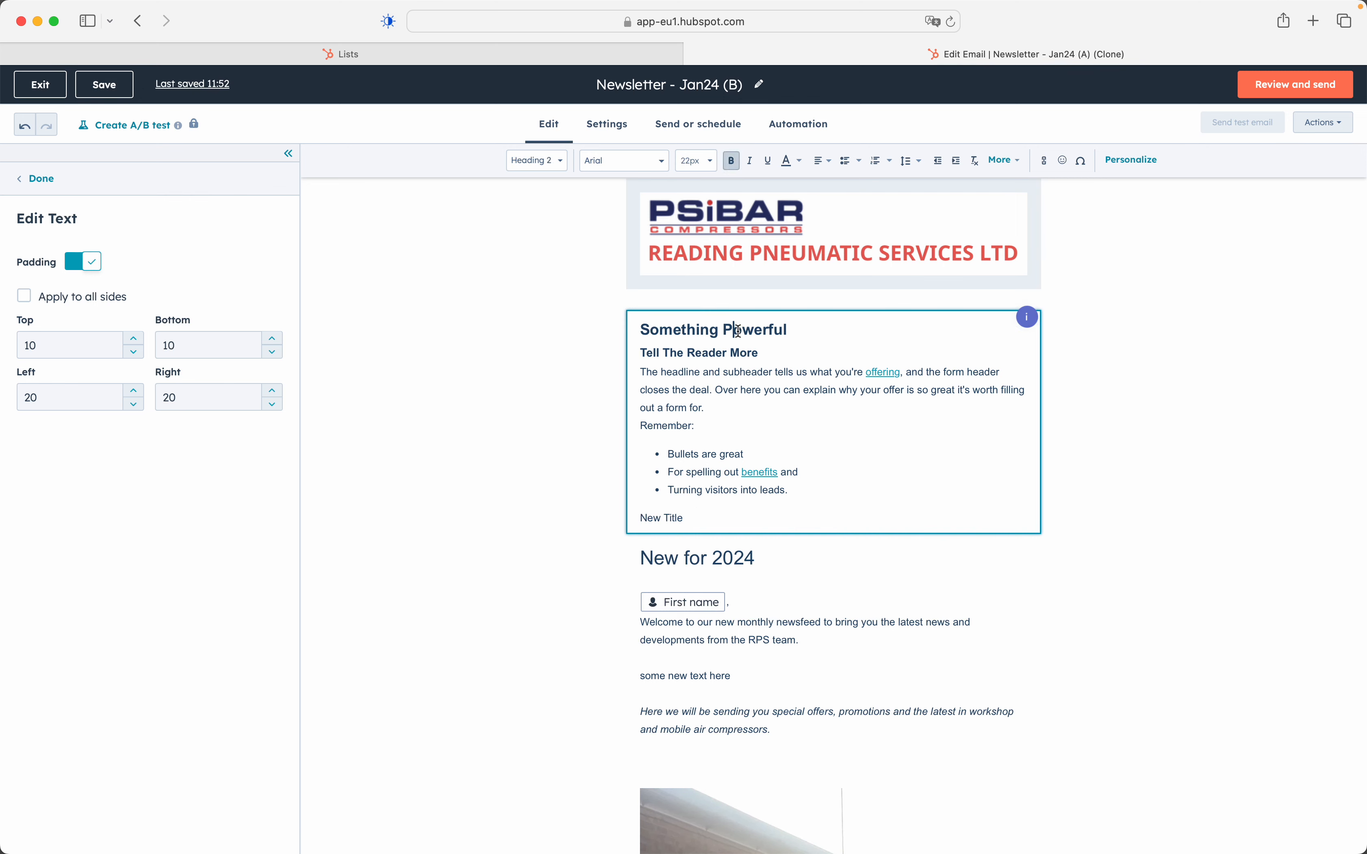
click(733, 161)
click(751, 161)
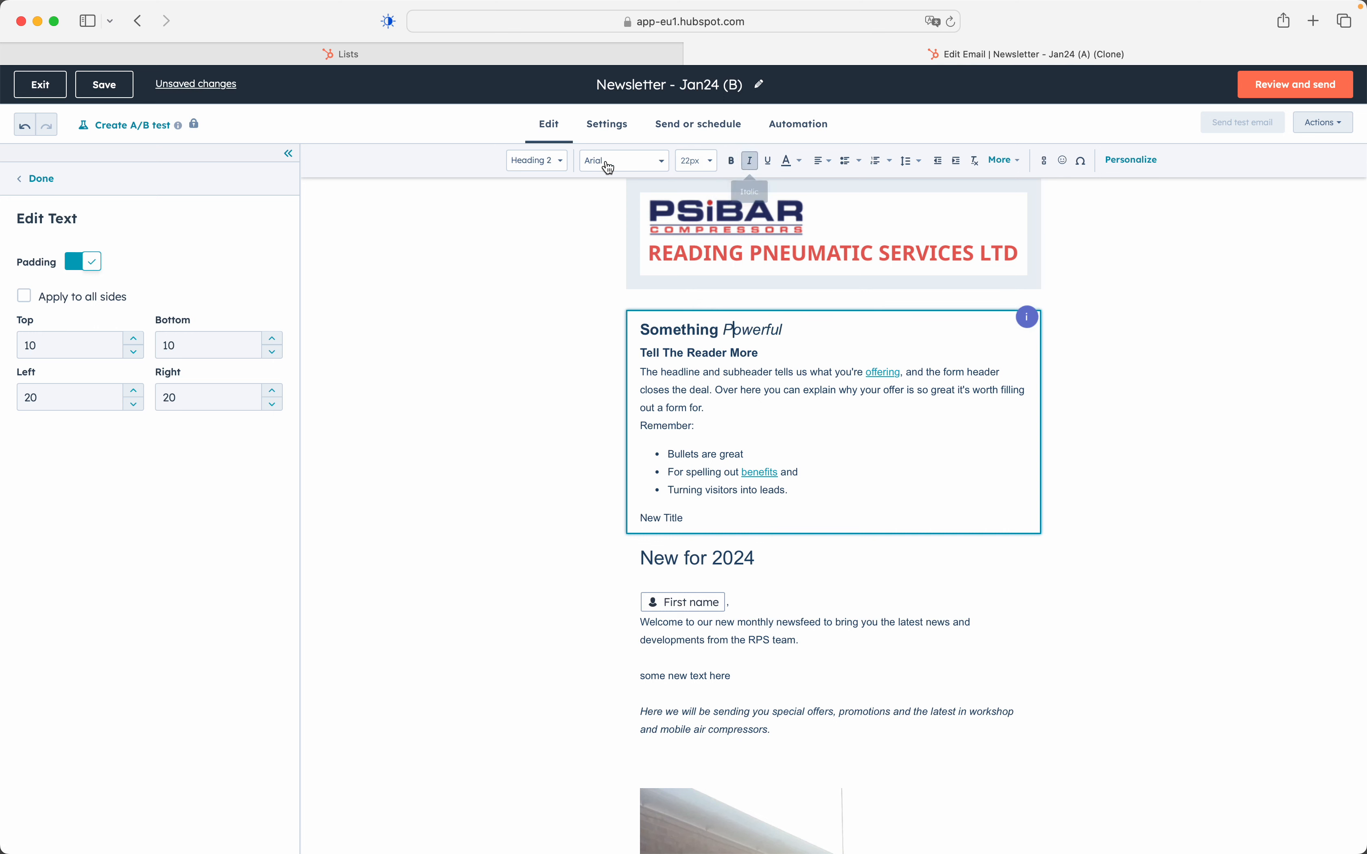
Apply the Heading 1 style to the "New Title" line
click(566, 163)
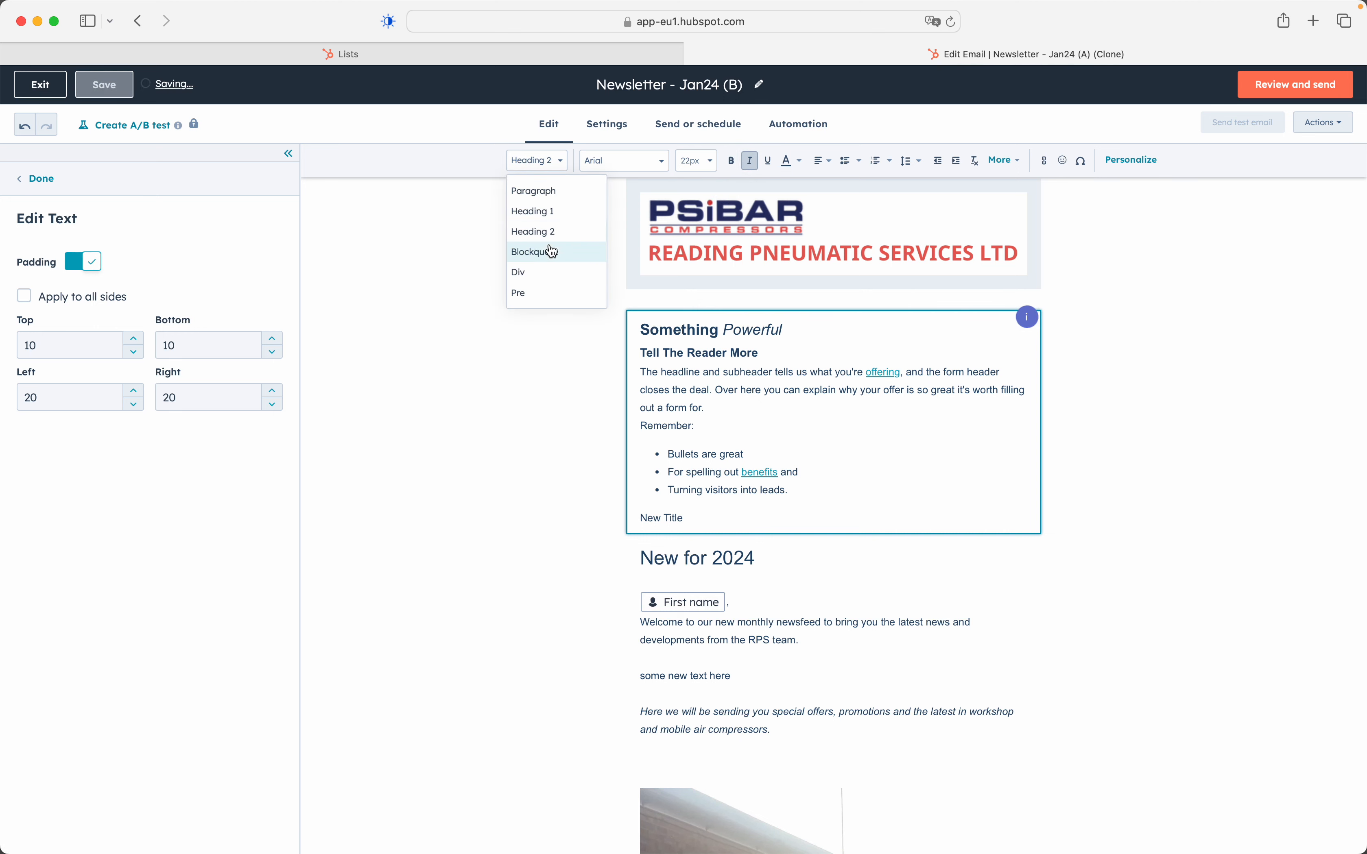
drag(734, 513, 631, 518)
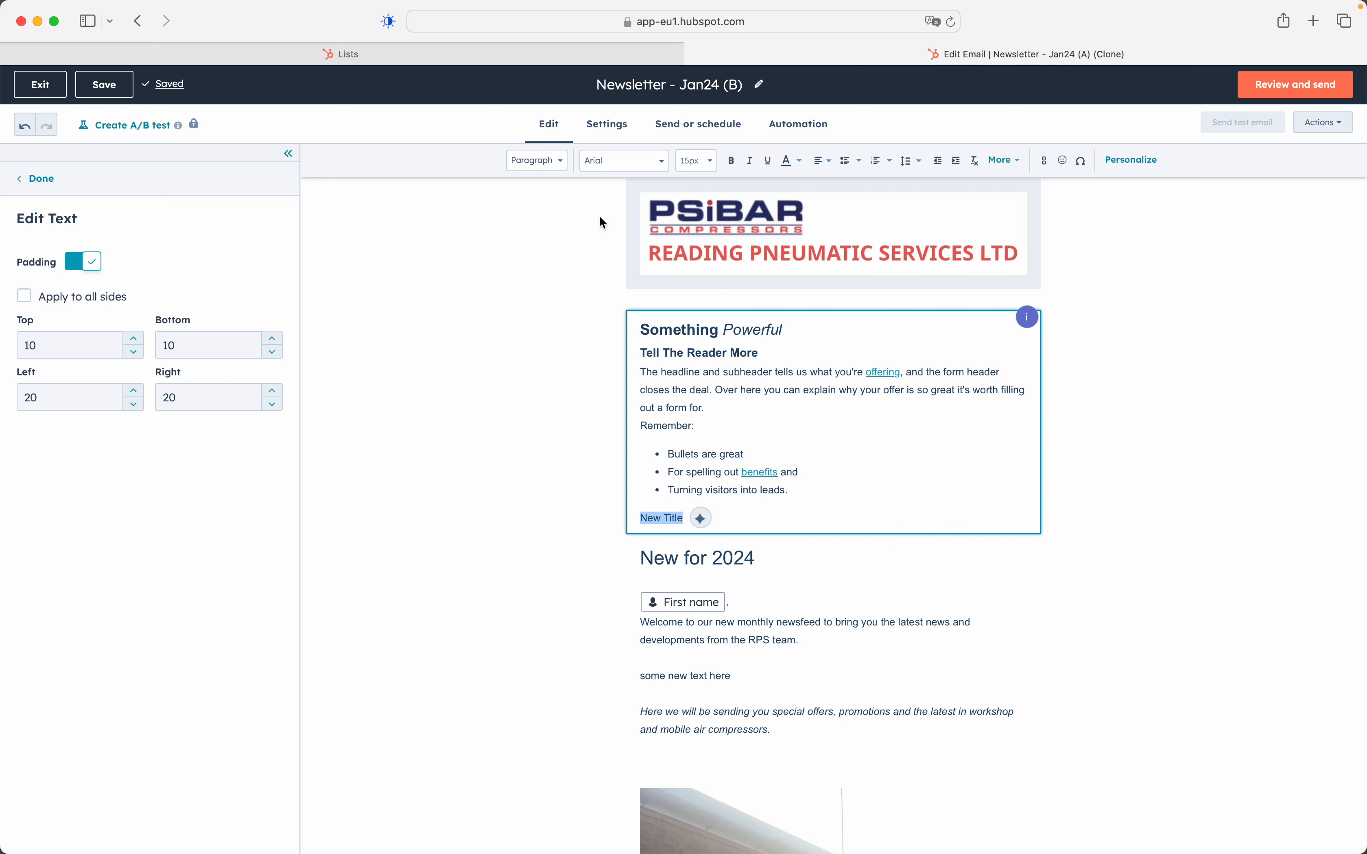
click(563, 167)
click(552, 211)
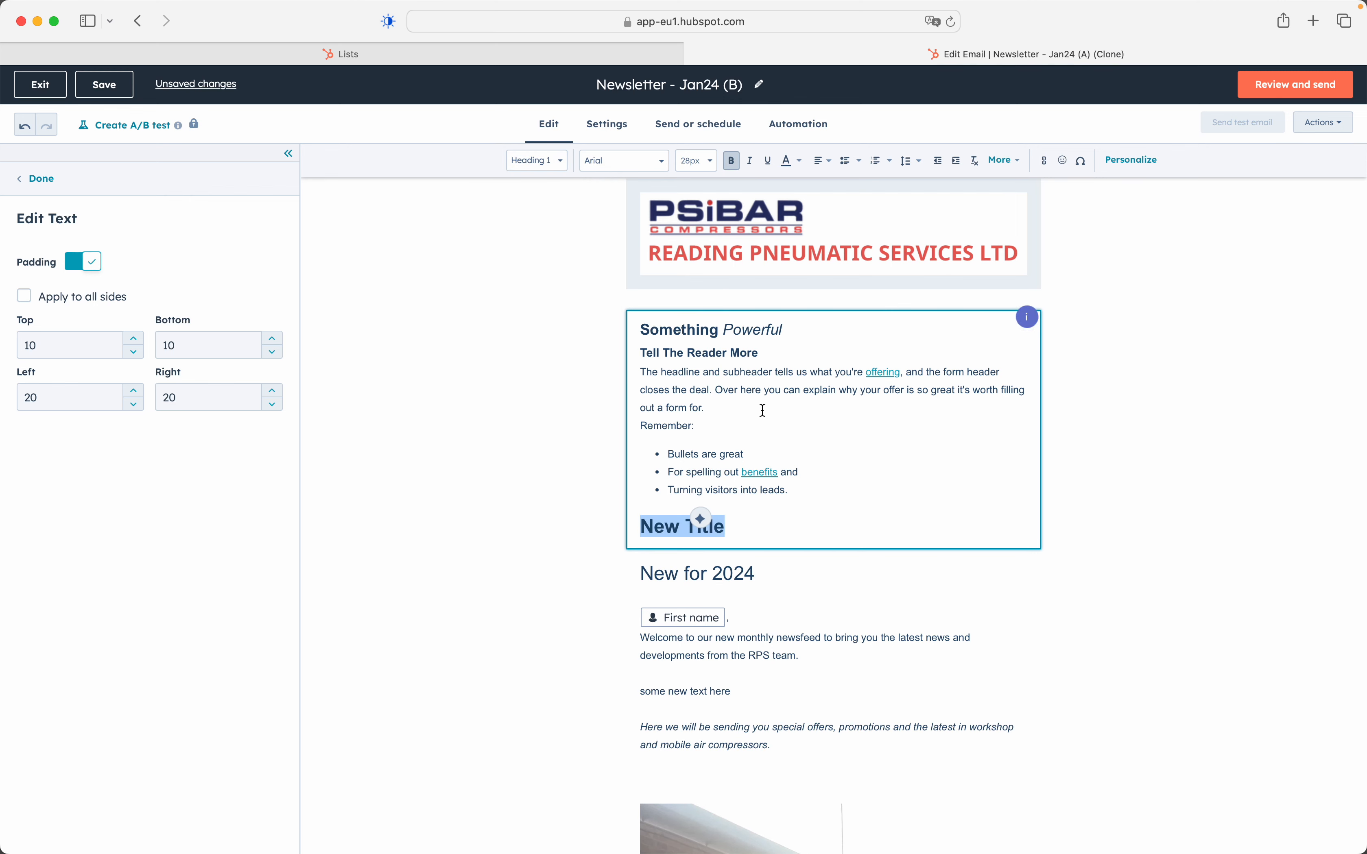
click(759, 388)
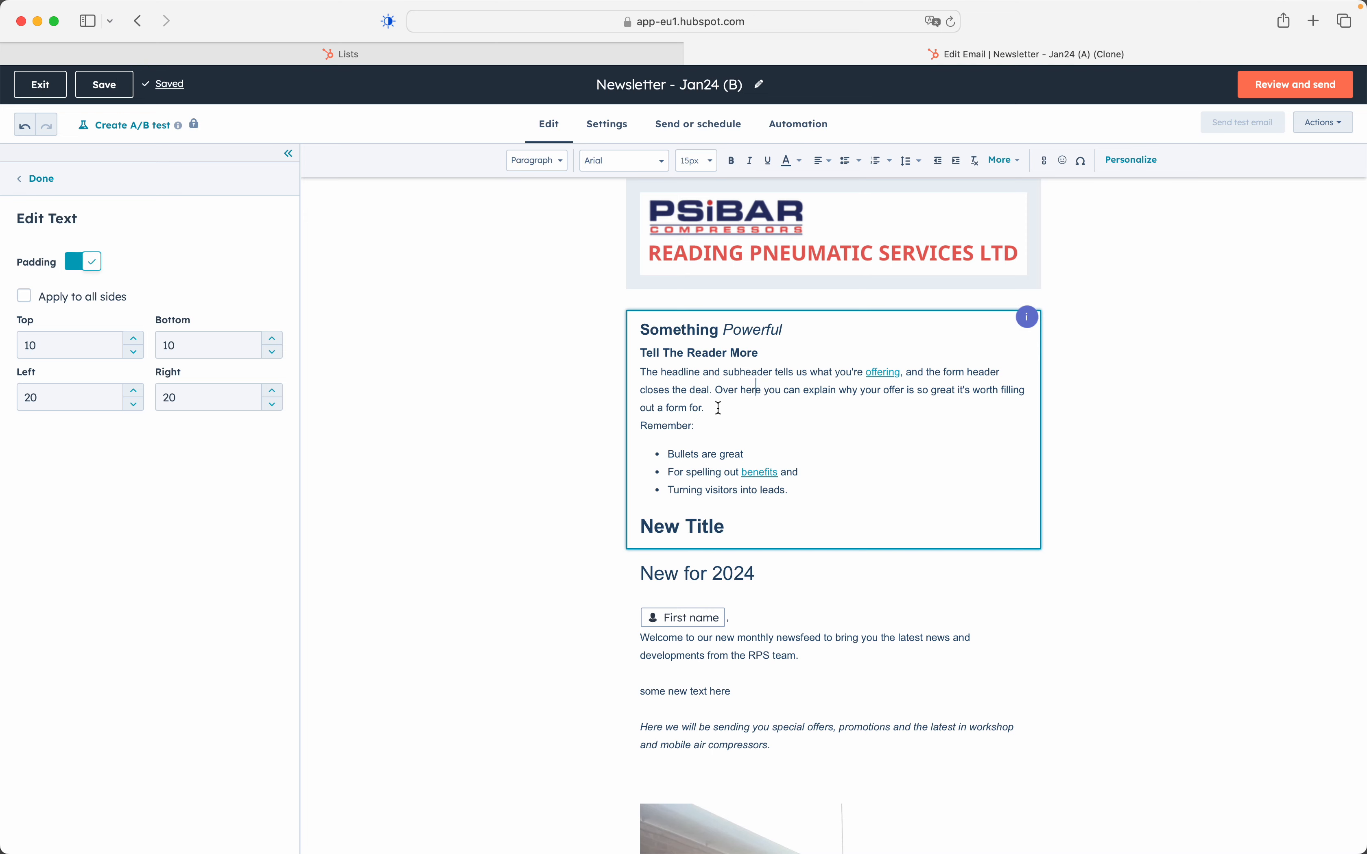
Remove the "Something Powerful" text block from the email
click(710, 582)
click(756, 427)
click(877, 606)
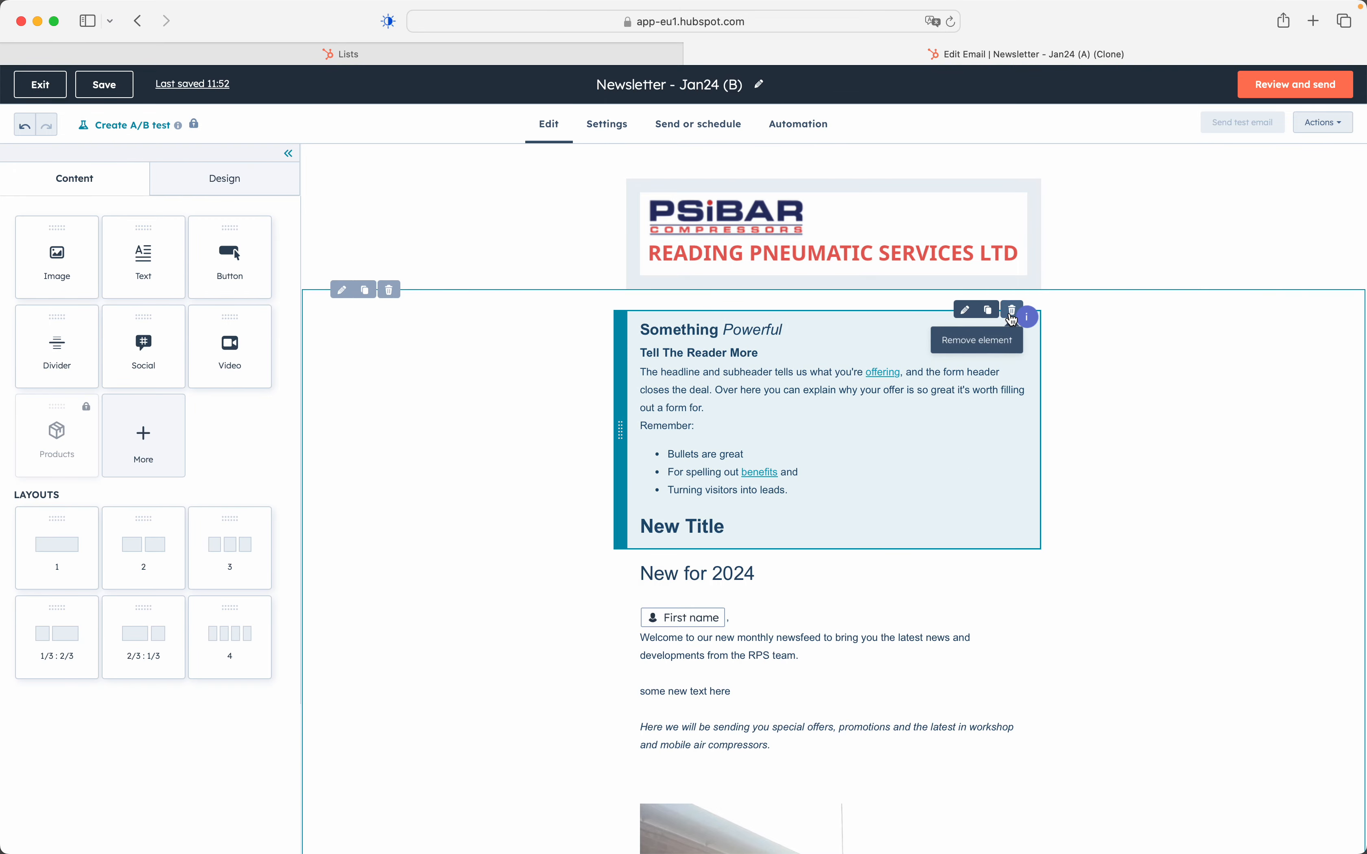
click(1012, 316)
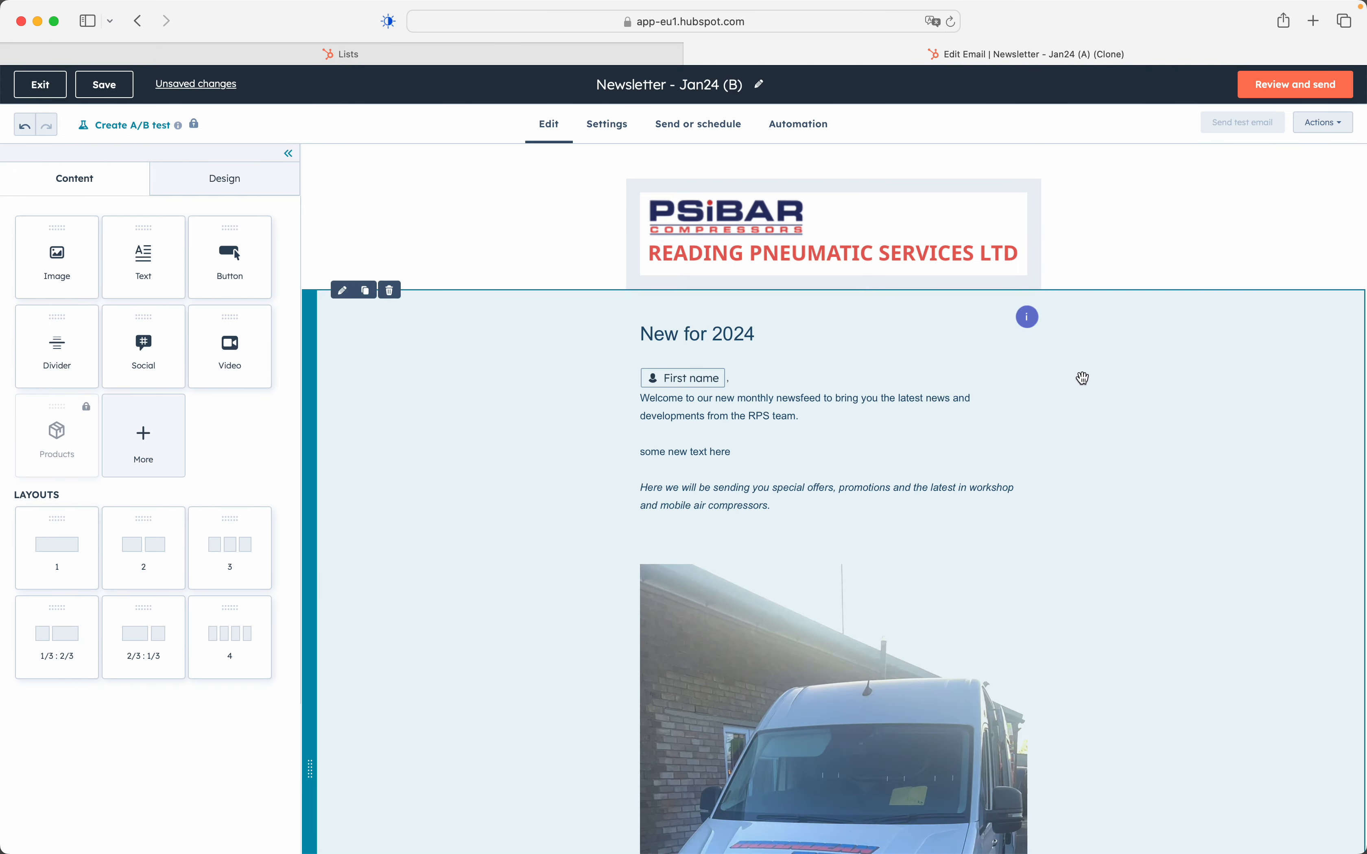
Insert an empty image block between the introductory text and the van photo
scroll(1083, 378, down, 10)
scroll(1078, 398, up, 6)
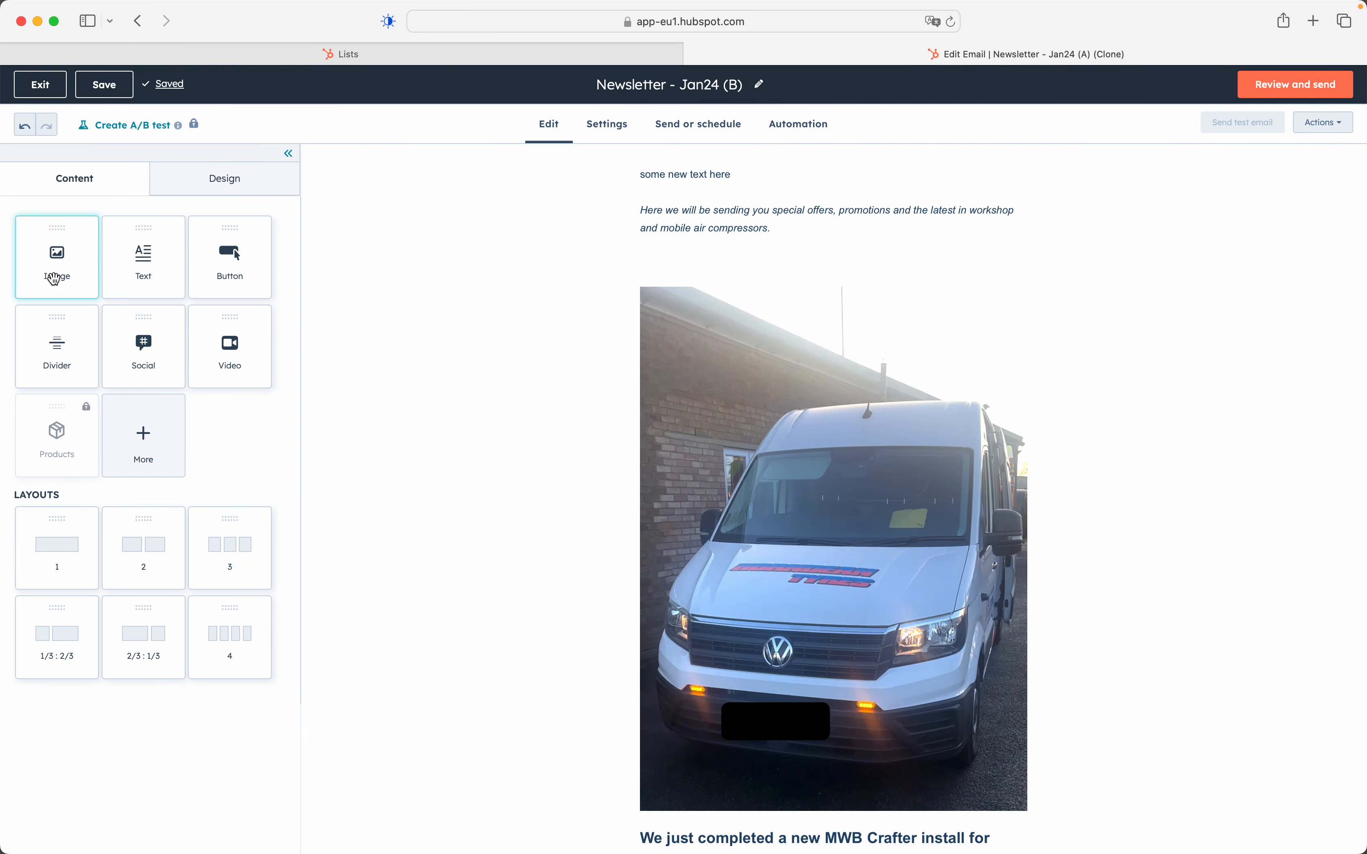
drag(54, 279, 671, 292)
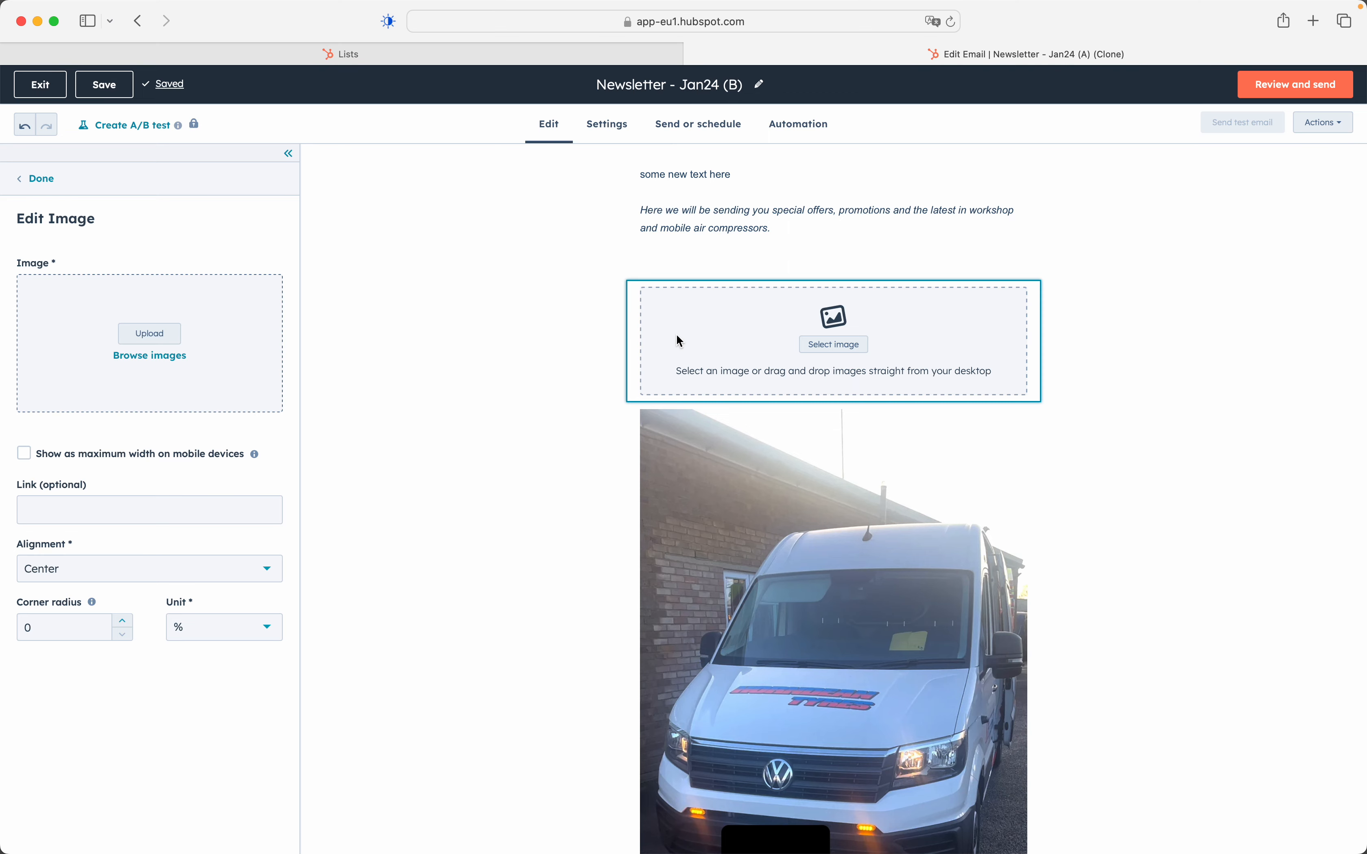
Inspect the URL settings of the "here's the video" link below the van photo, and close them without applying
scroll(562, 399, down, 8)
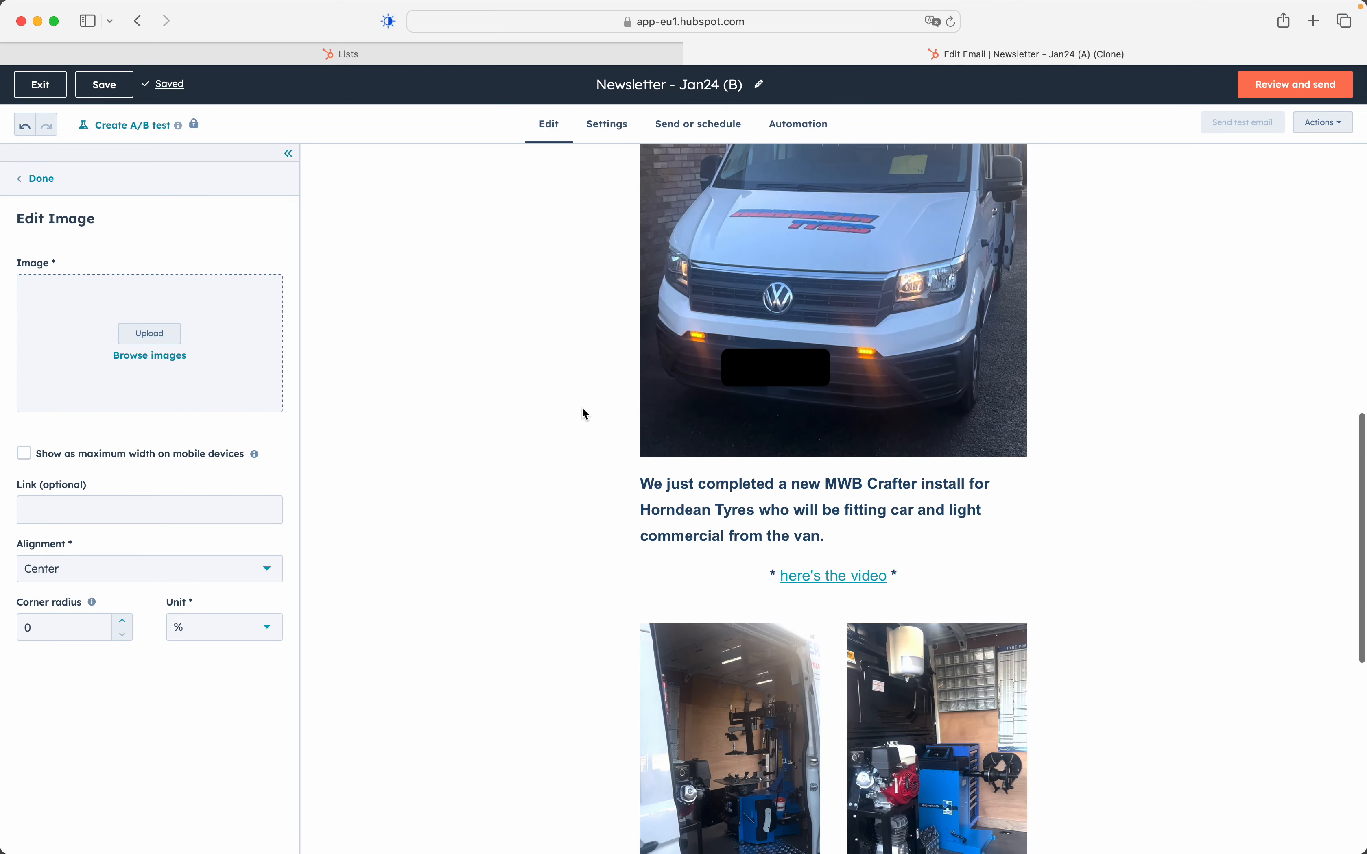
click(825, 576)
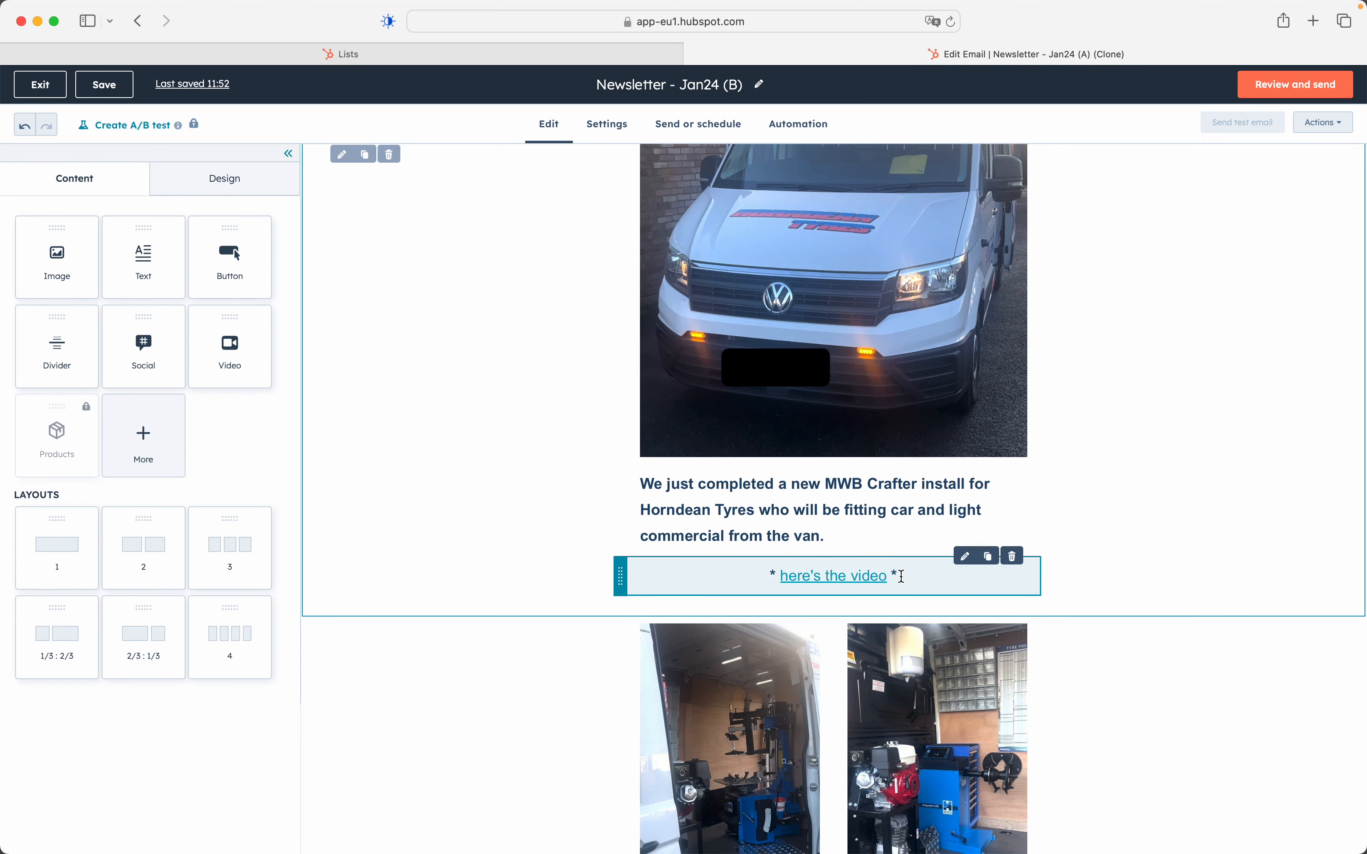
click(967, 557)
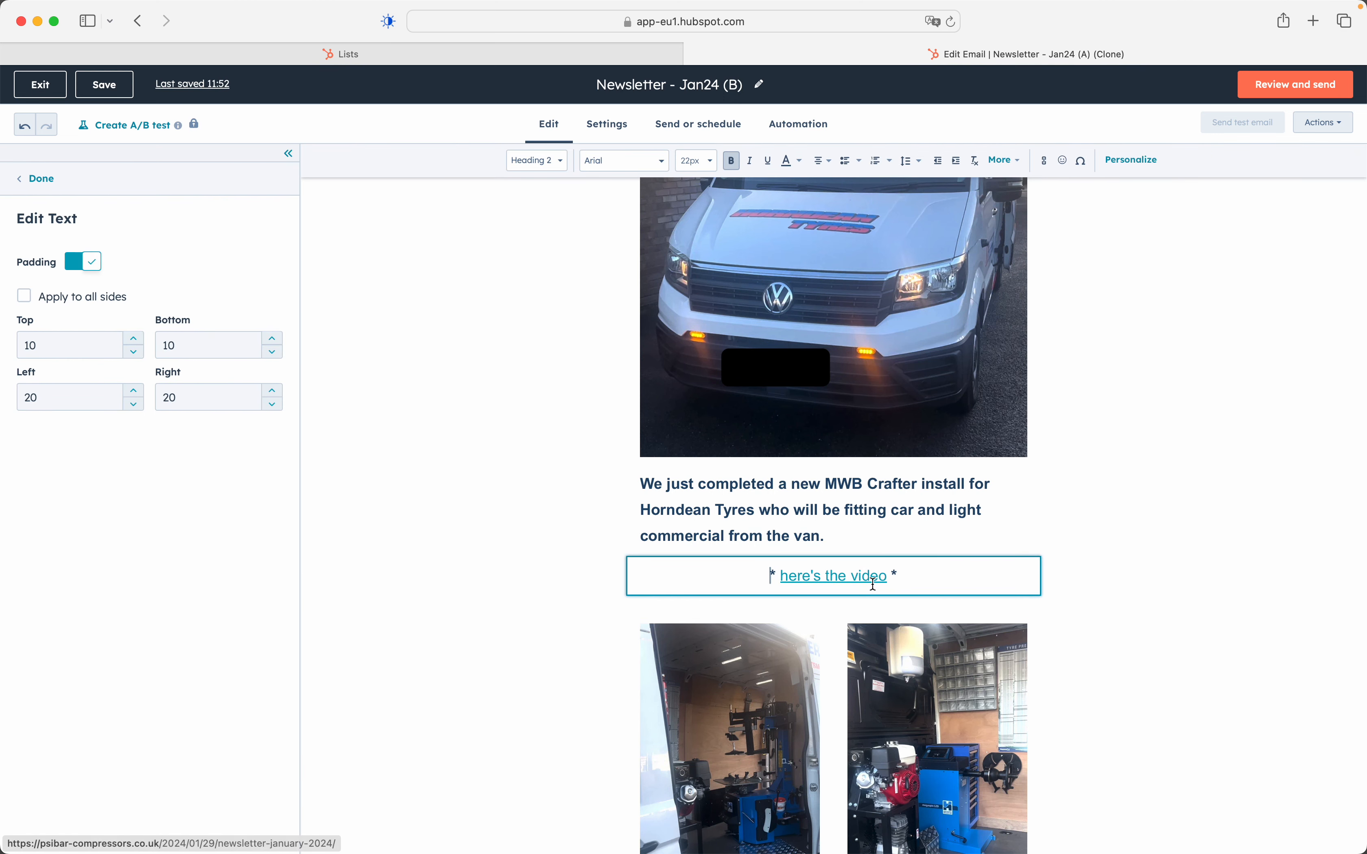
click(861, 580)
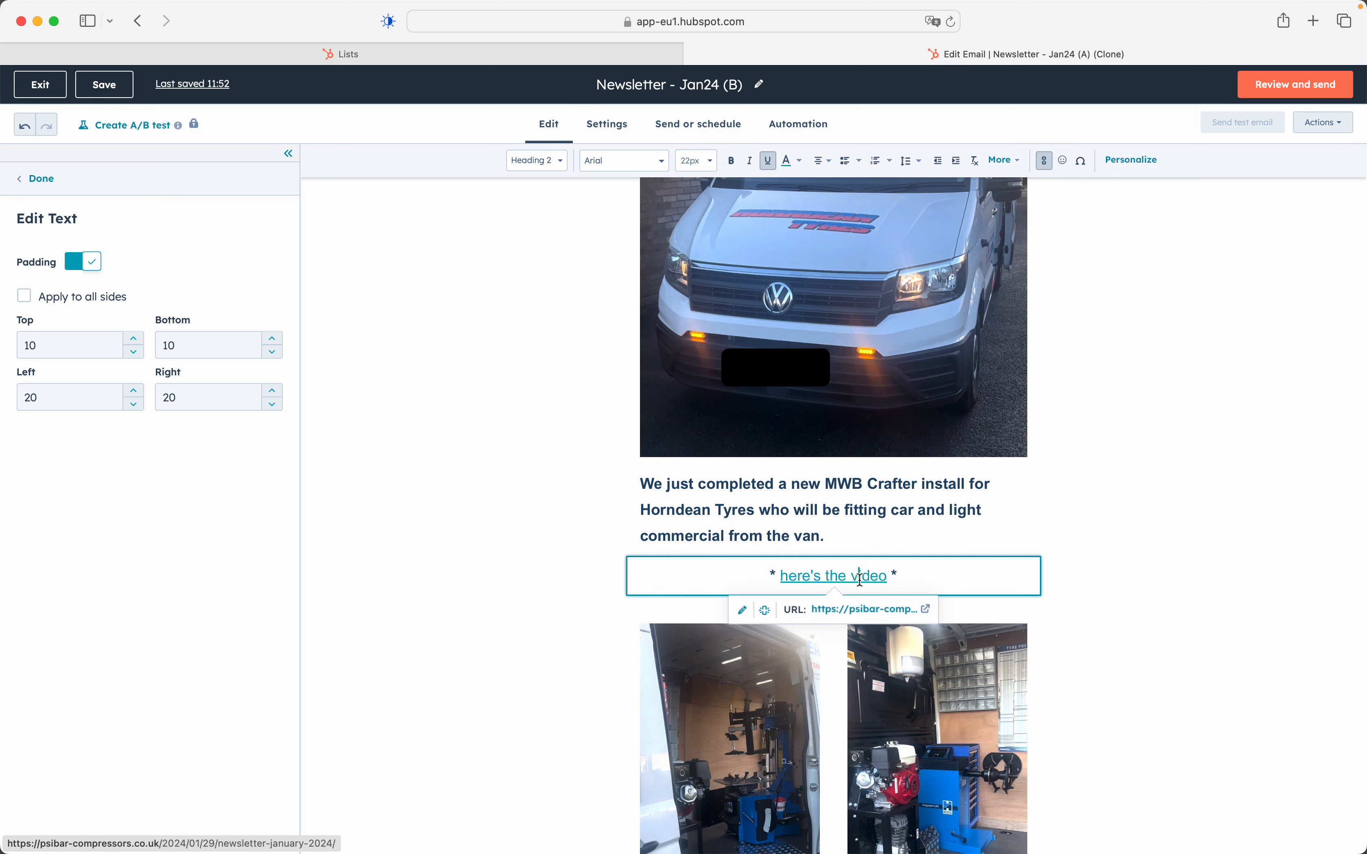
click(743, 613)
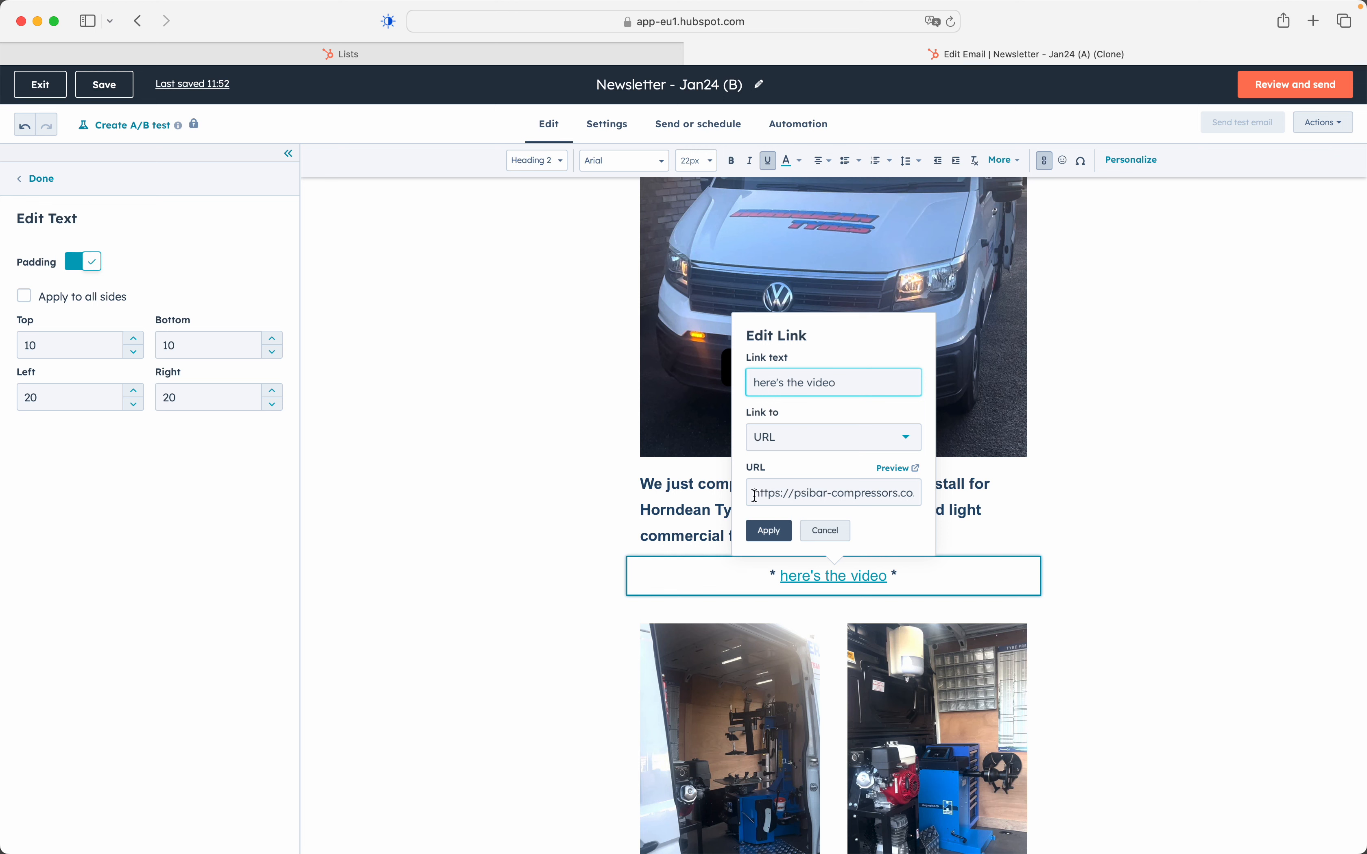
drag(756, 496, 987, 496)
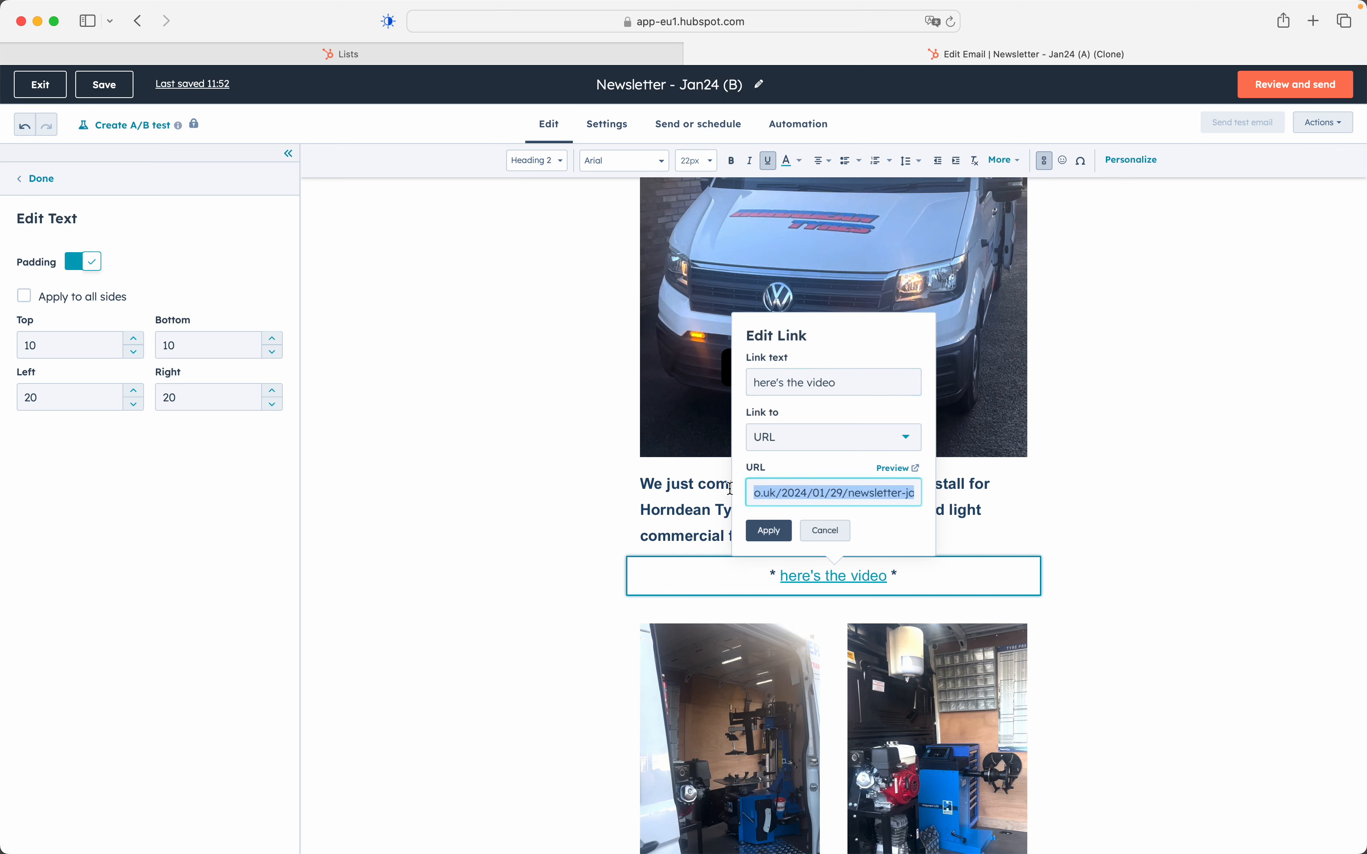
click(826, 530)
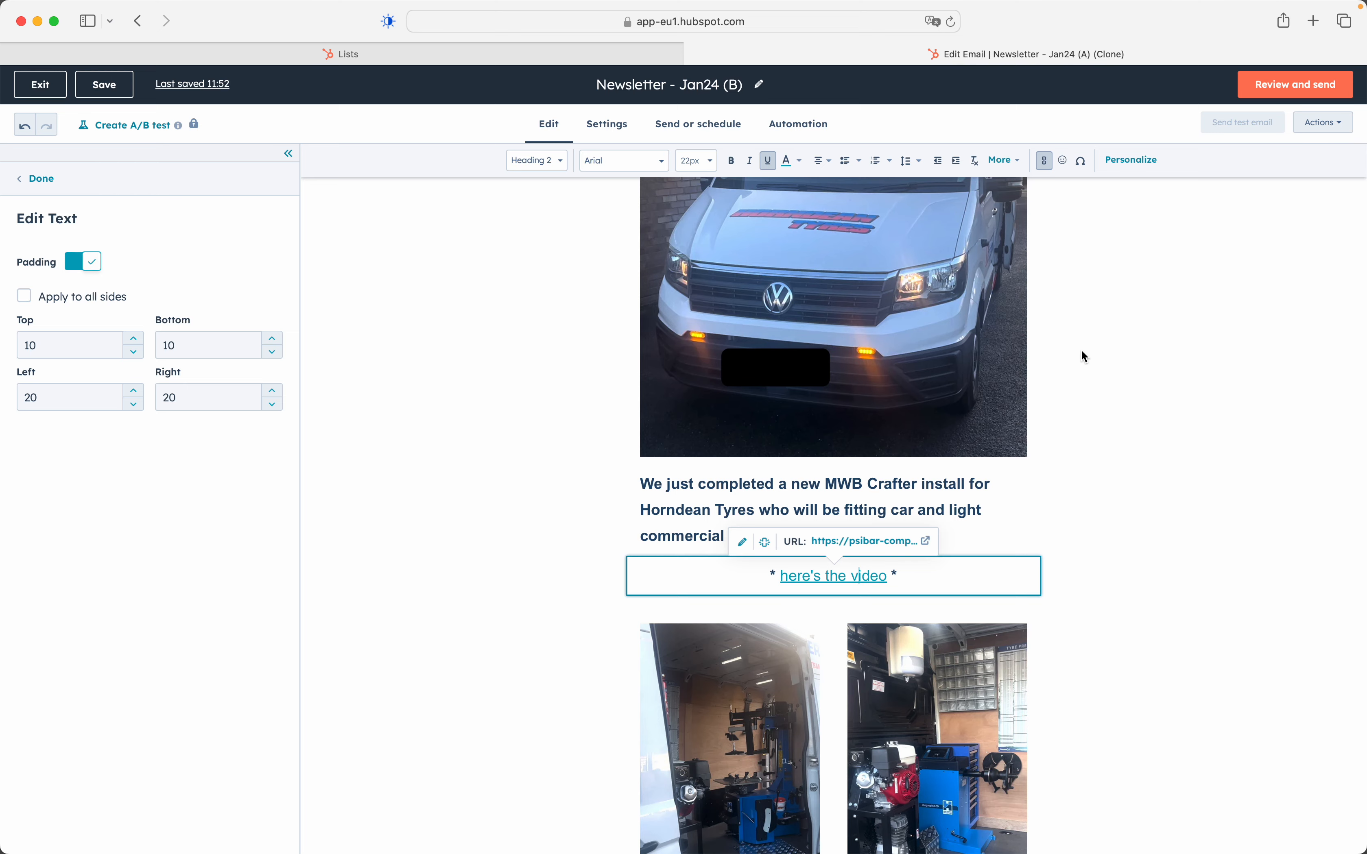
Look through the newsletter down to the footer, and view the image picker and upload dialog for the empty image block
scroll(1080, 348, up, 13)
scroll(1081, 348, down, 20)
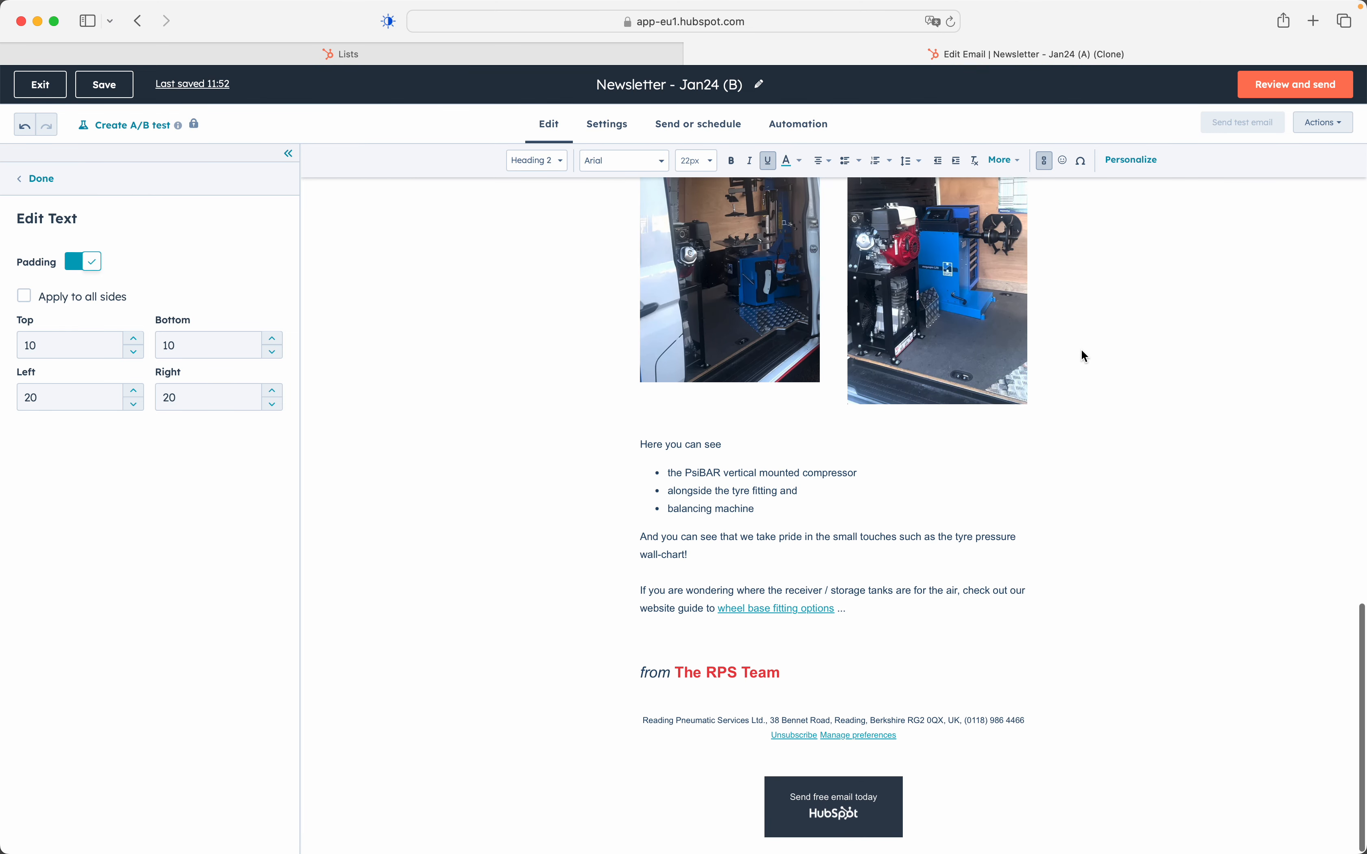
scroll(820, 682, up, 7)
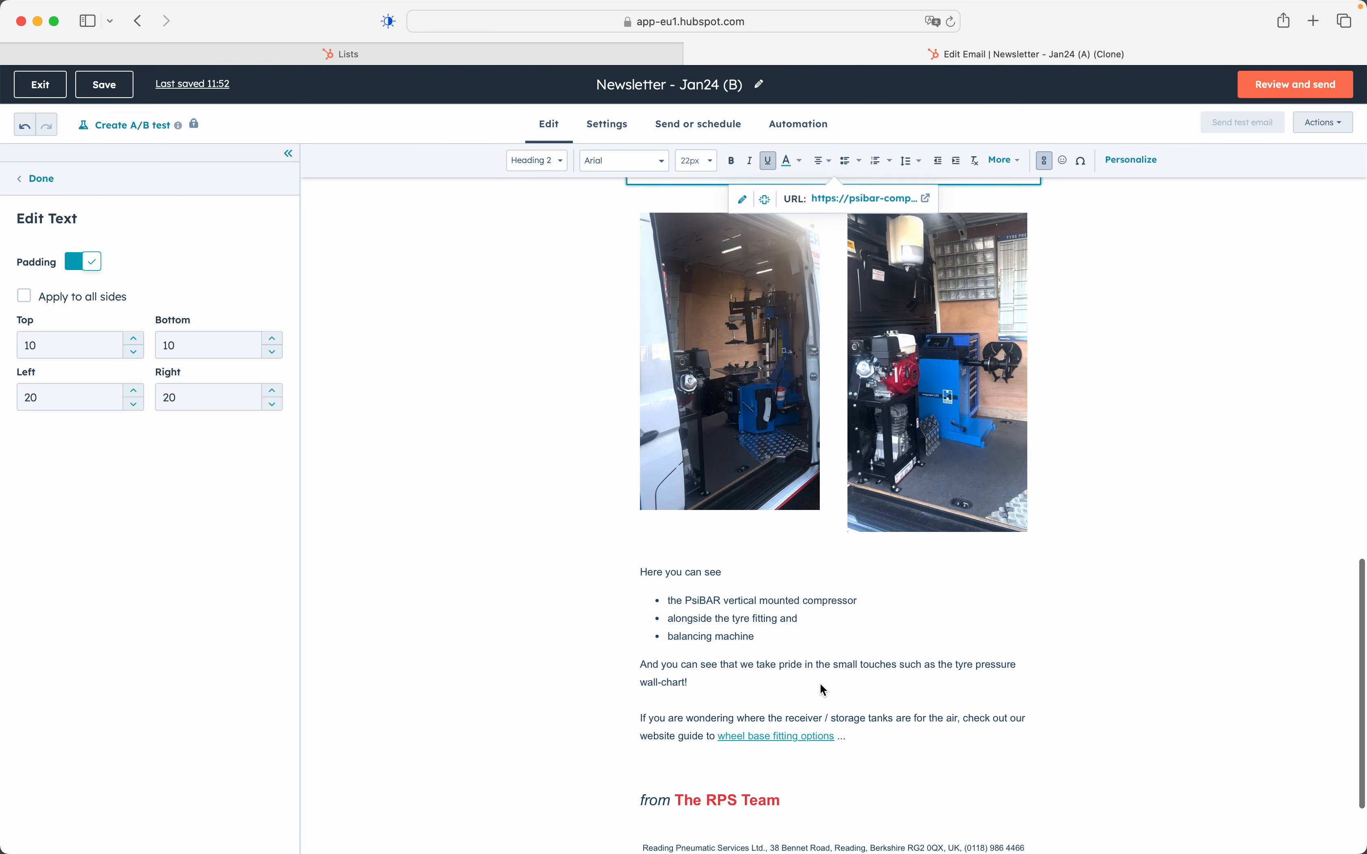
scroll(820, 683, down, 7)
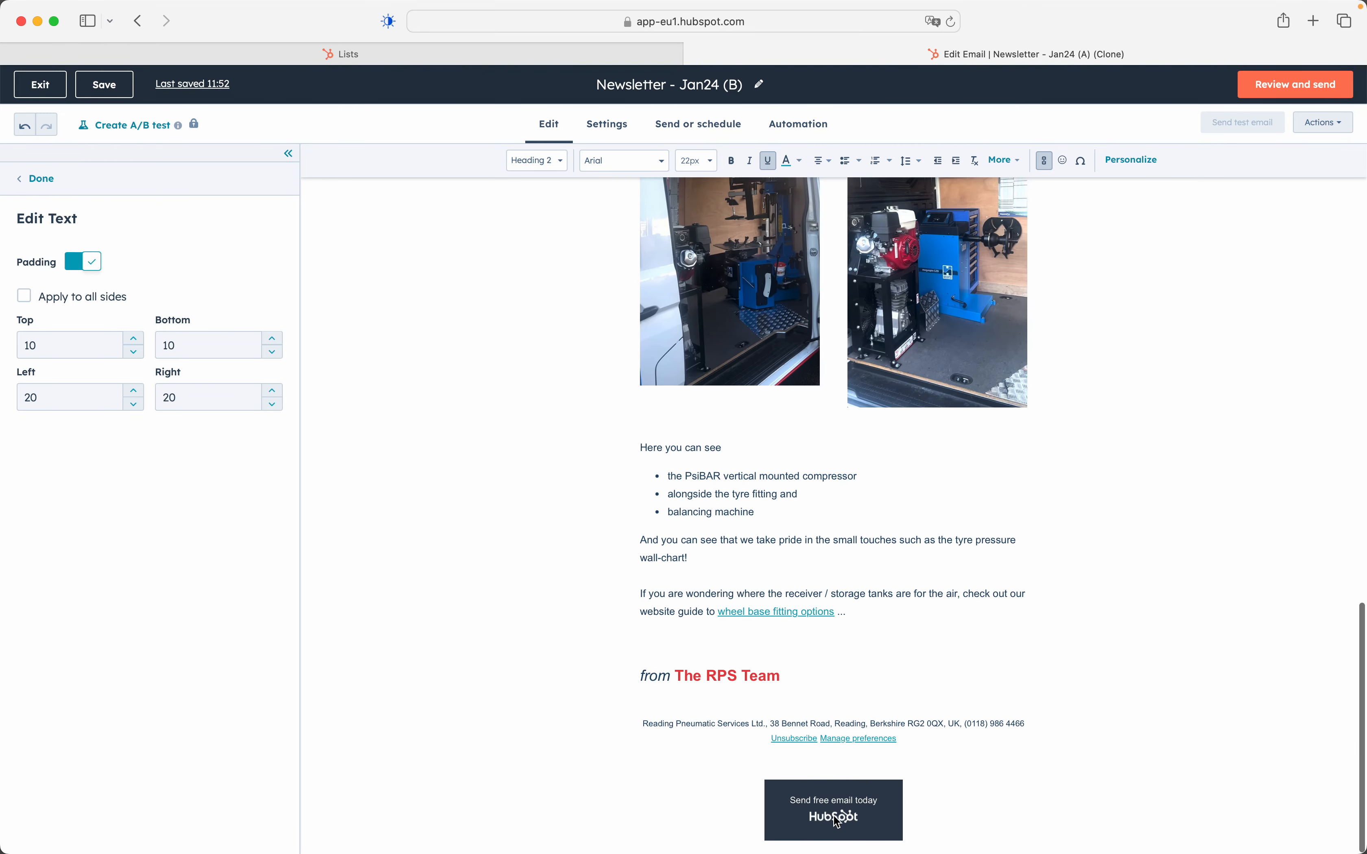
scroll(841, 623, up, 20)
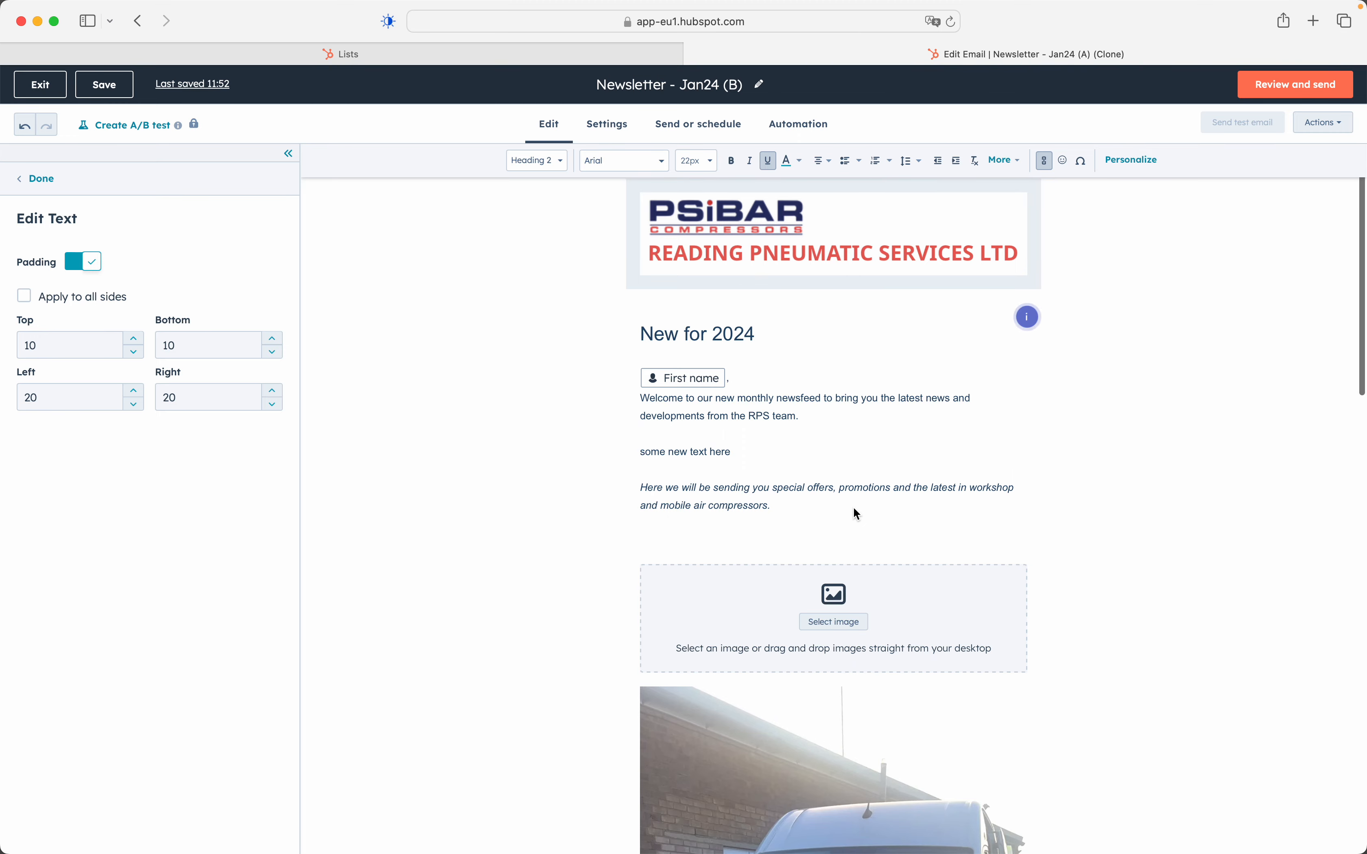
click(912, 592)
click(852, 626)
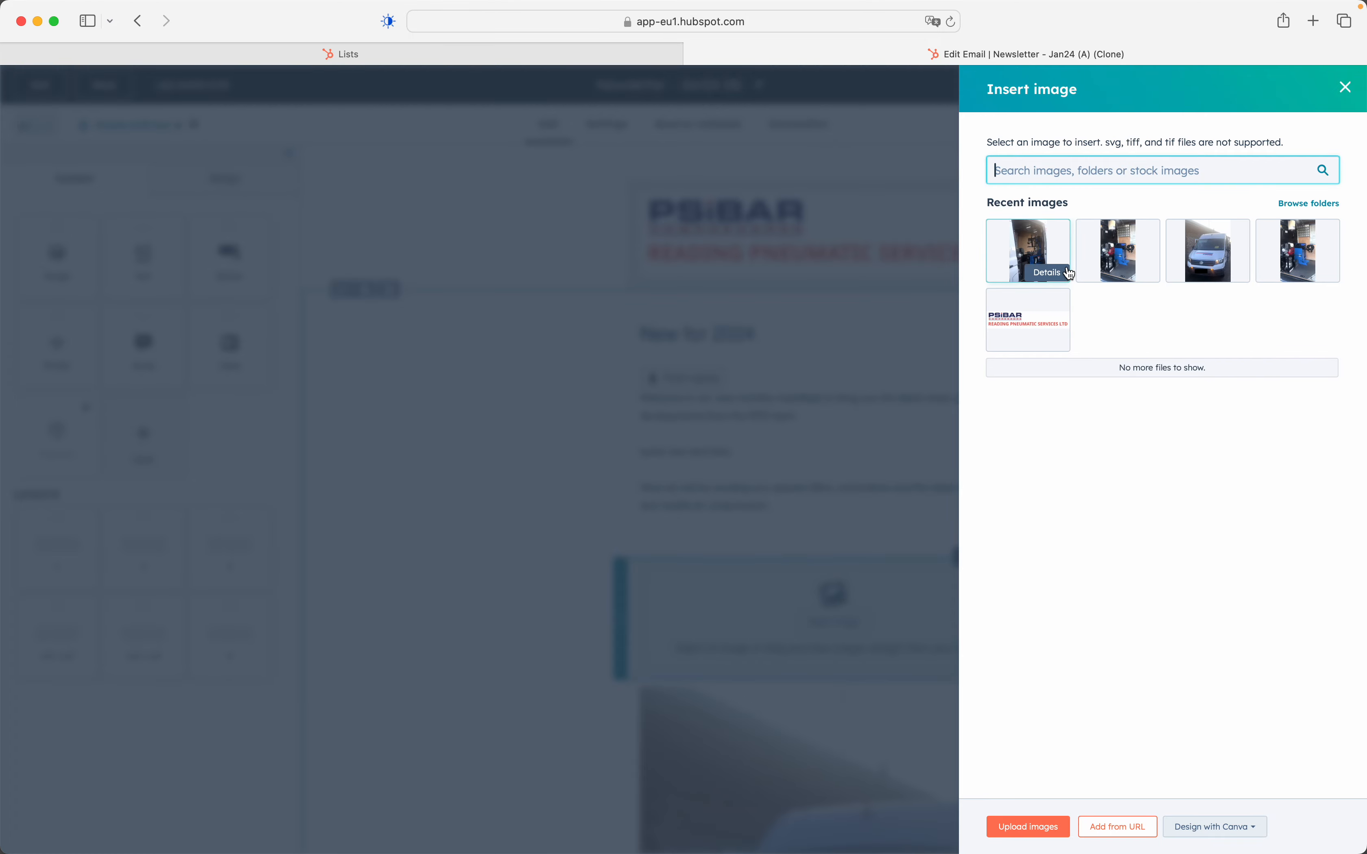
click(1038, 825)
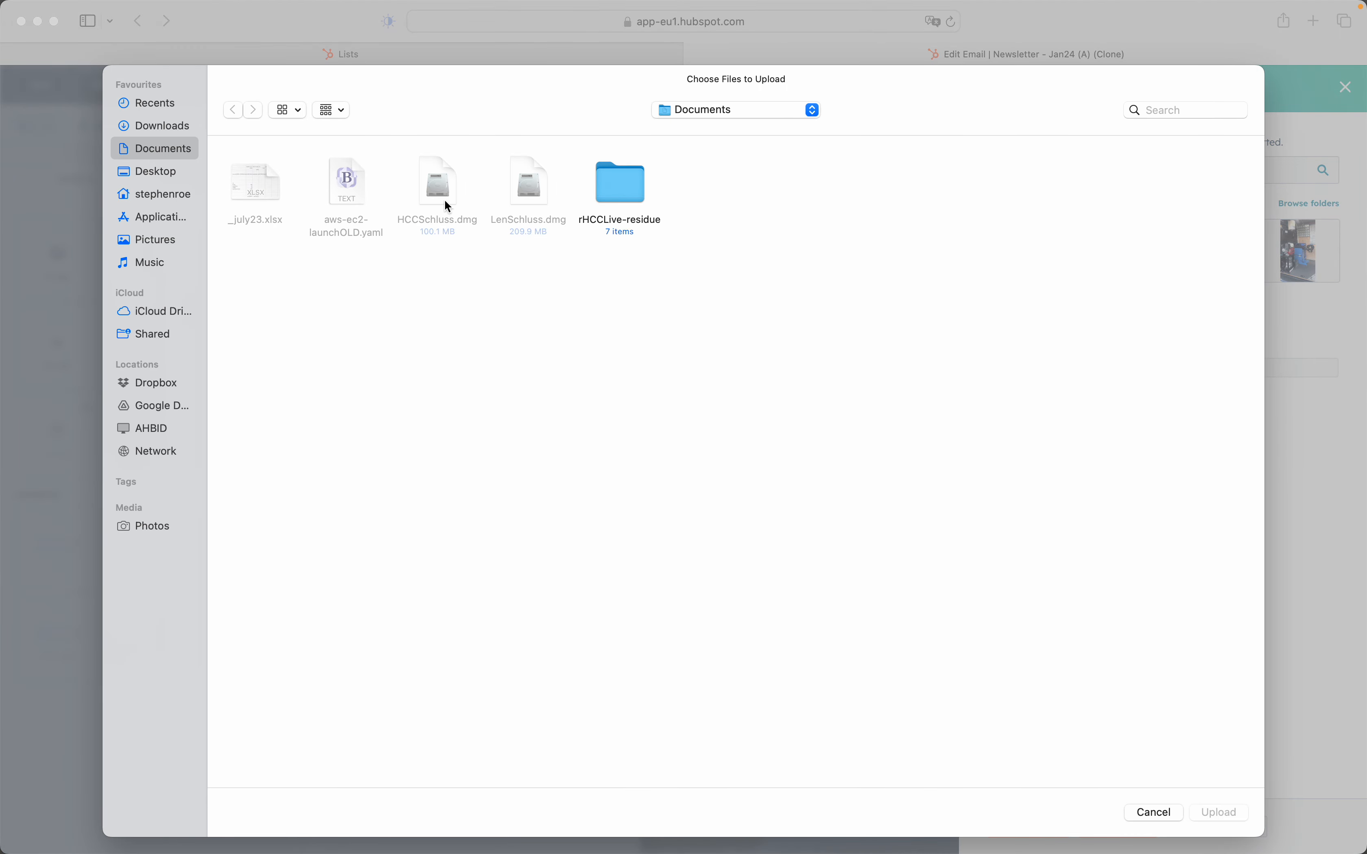
click(1163, 813)
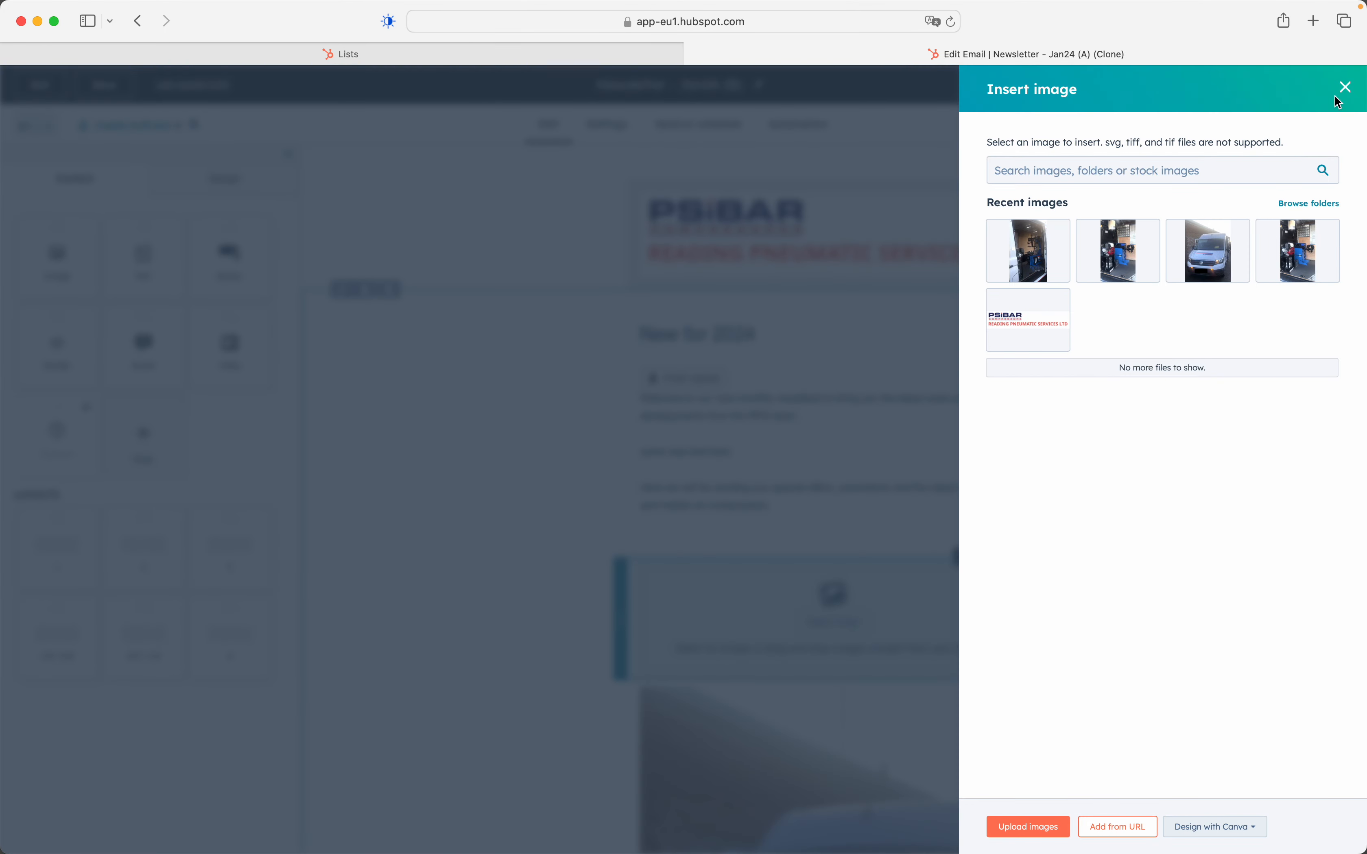
click(1344, 88)
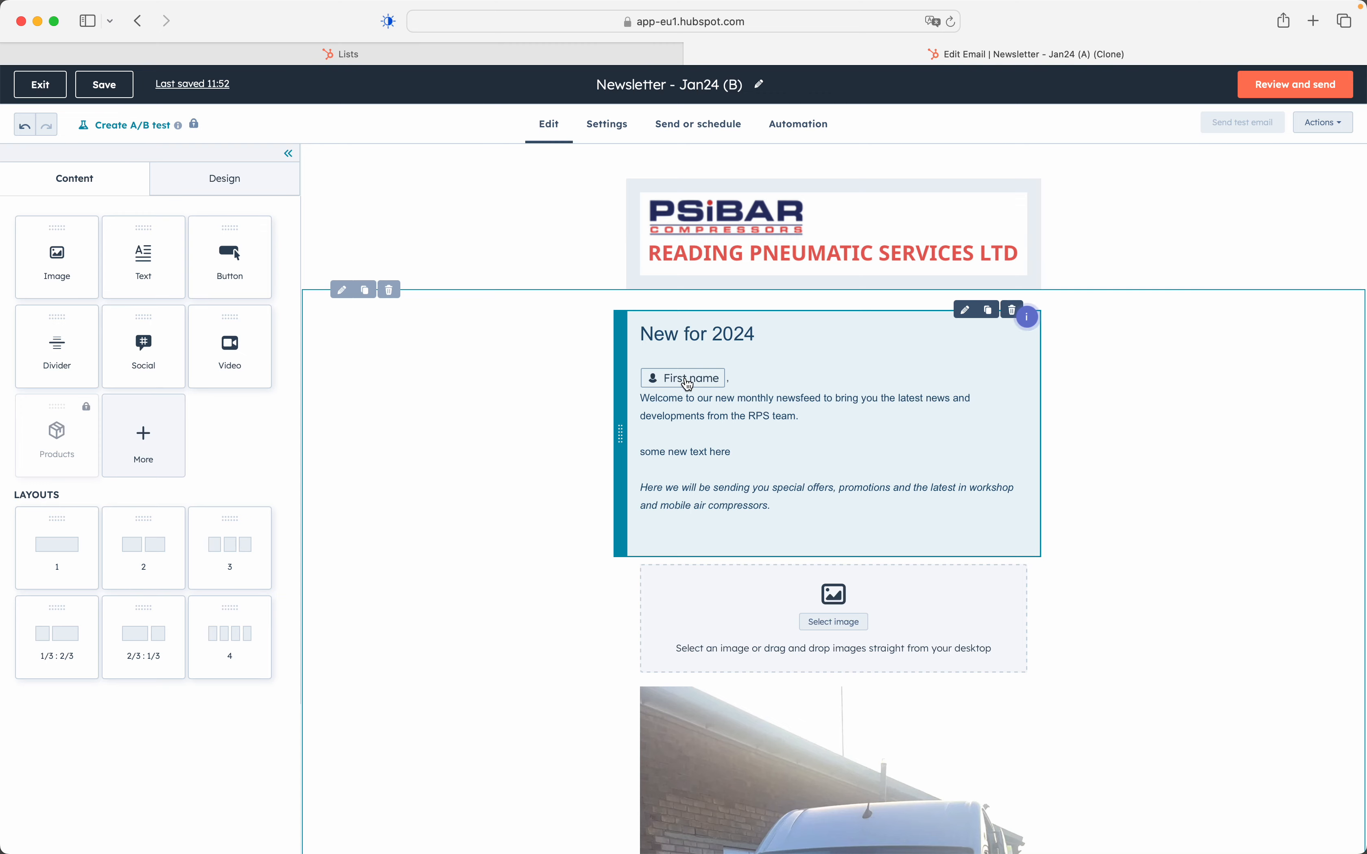
View the default value settings of the First name personalization token in the introductory text, and cancel them
click(688, 385)
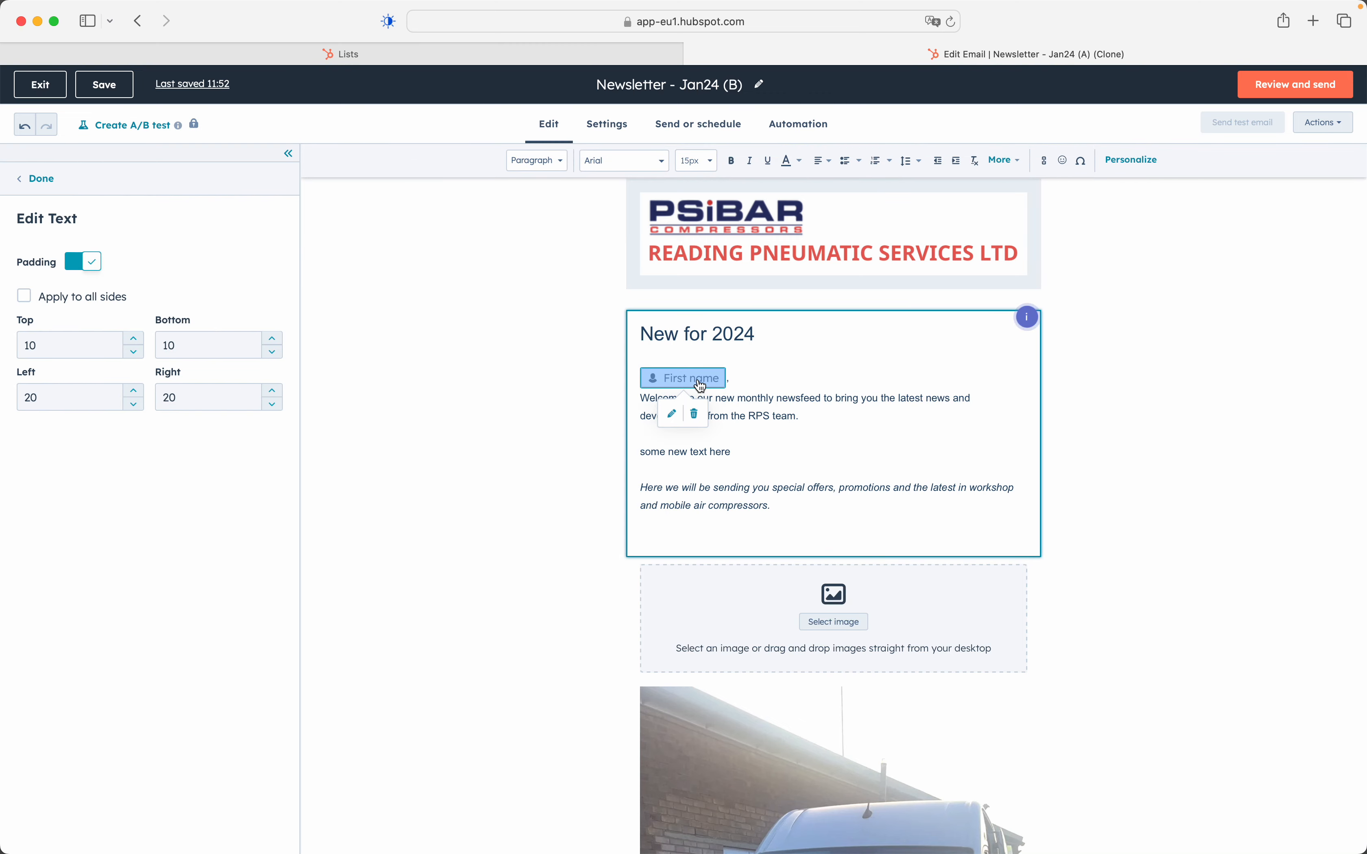
click(673, 414)
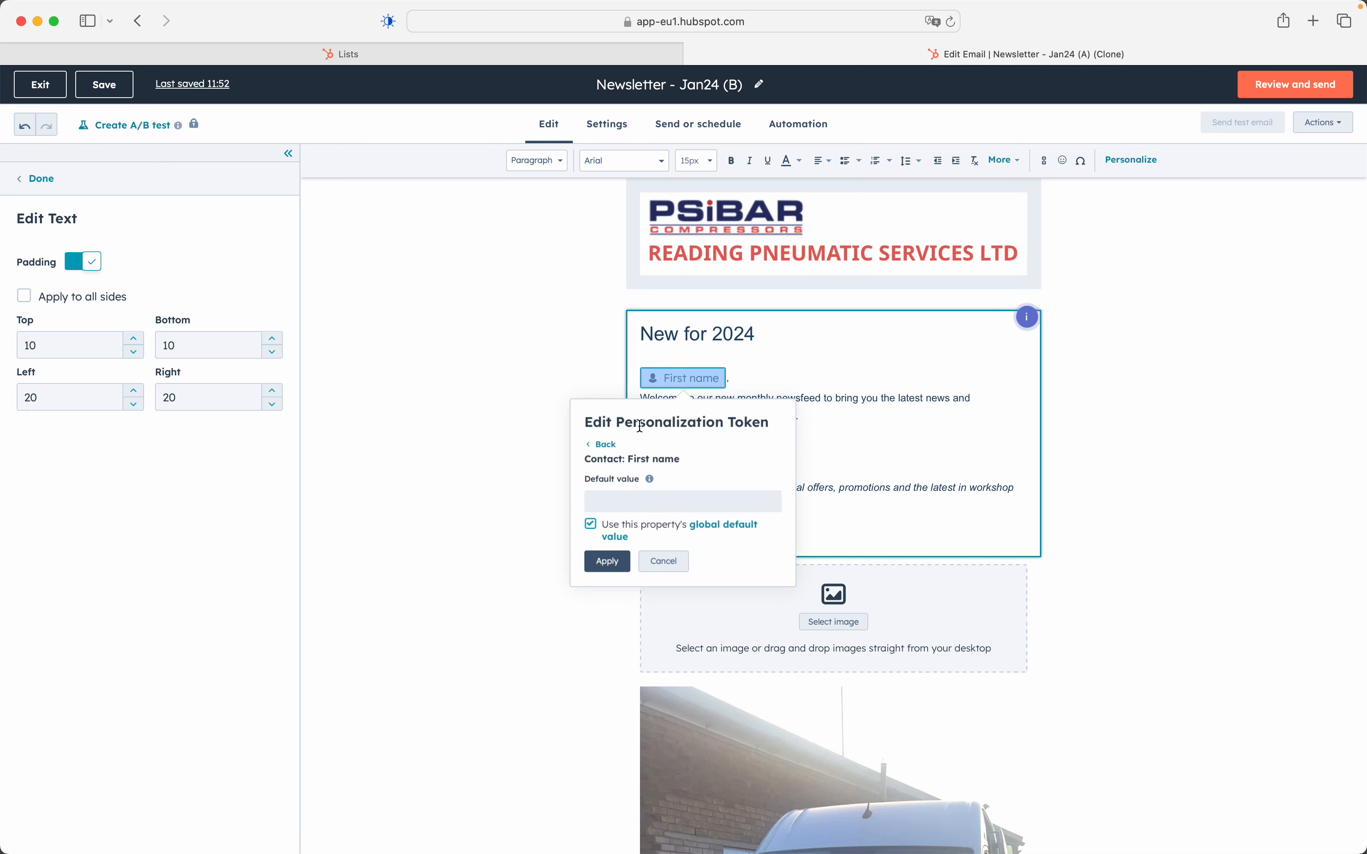
click(666, 563)
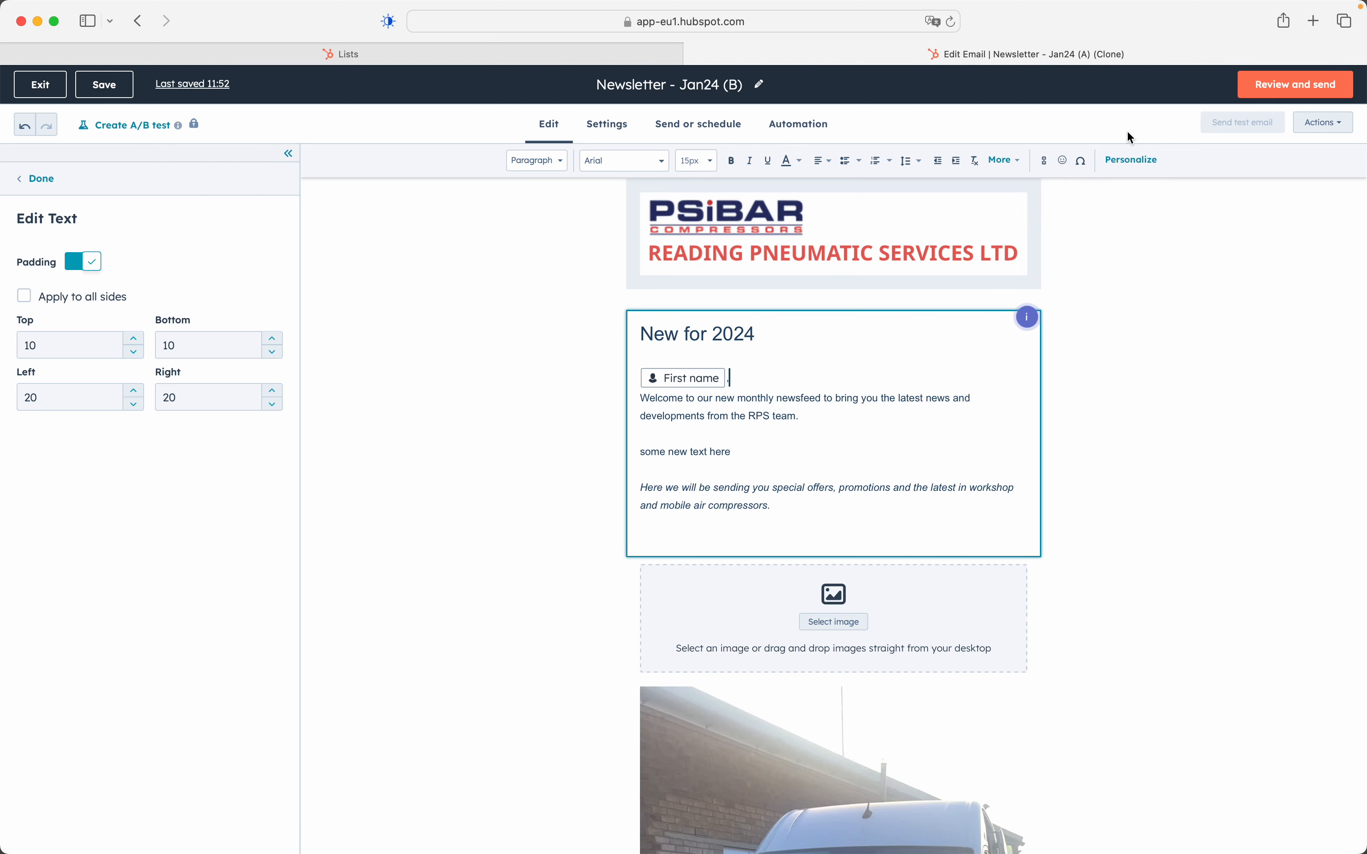
Check the newsletter's pre-send summary for warnings, sender details and recipients, and return to the email without sending
click(1268, 90)
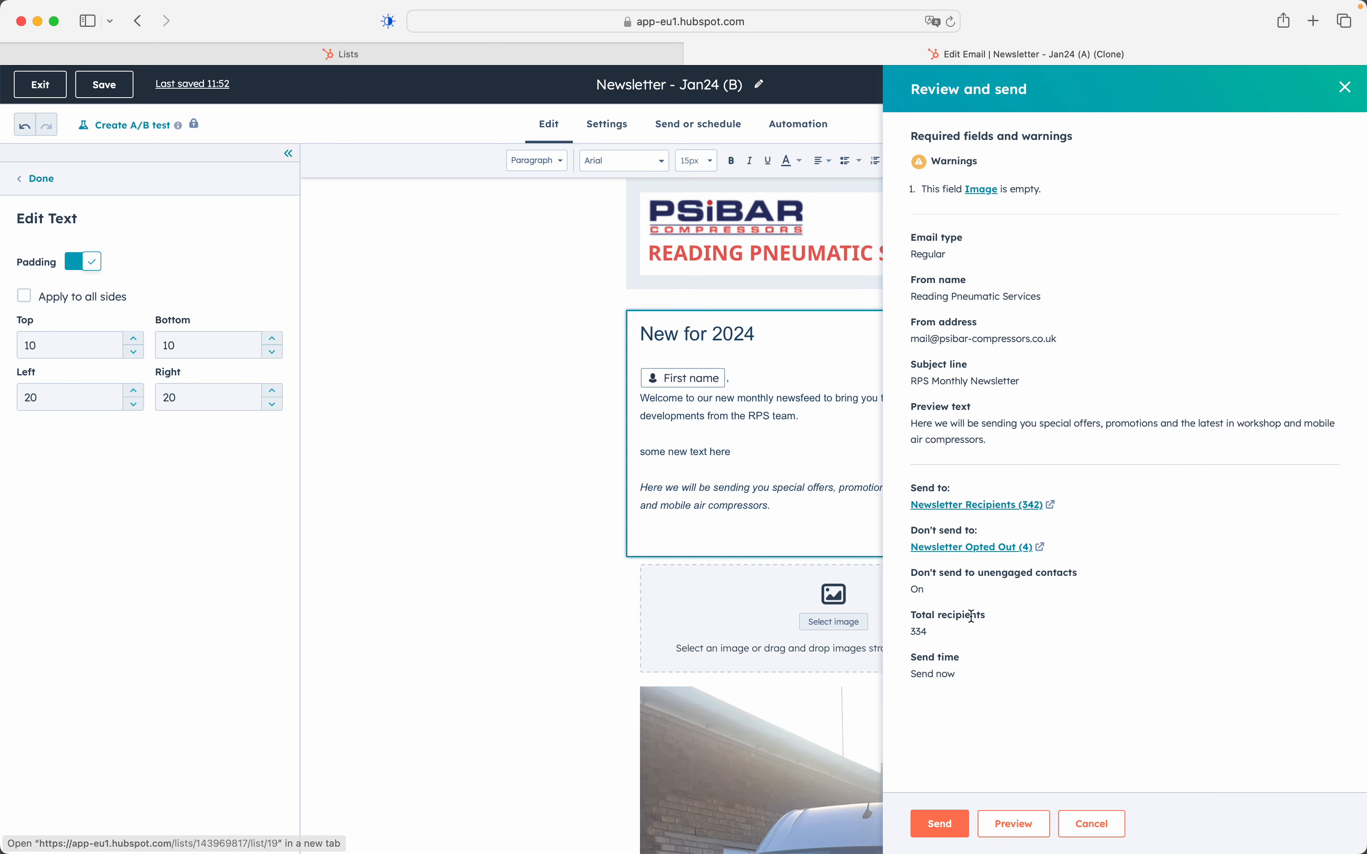
click(1076, 830)
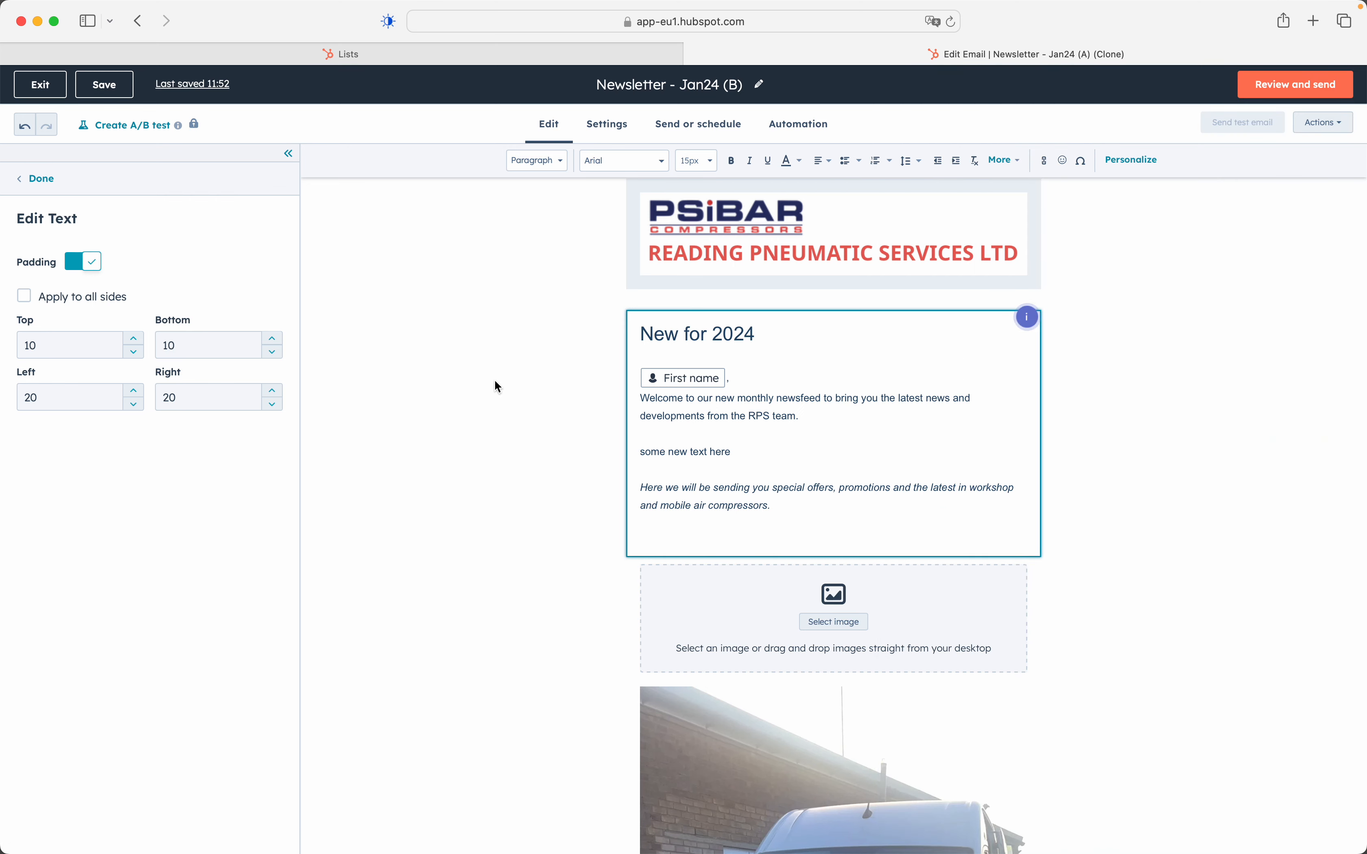
click(497, 386)
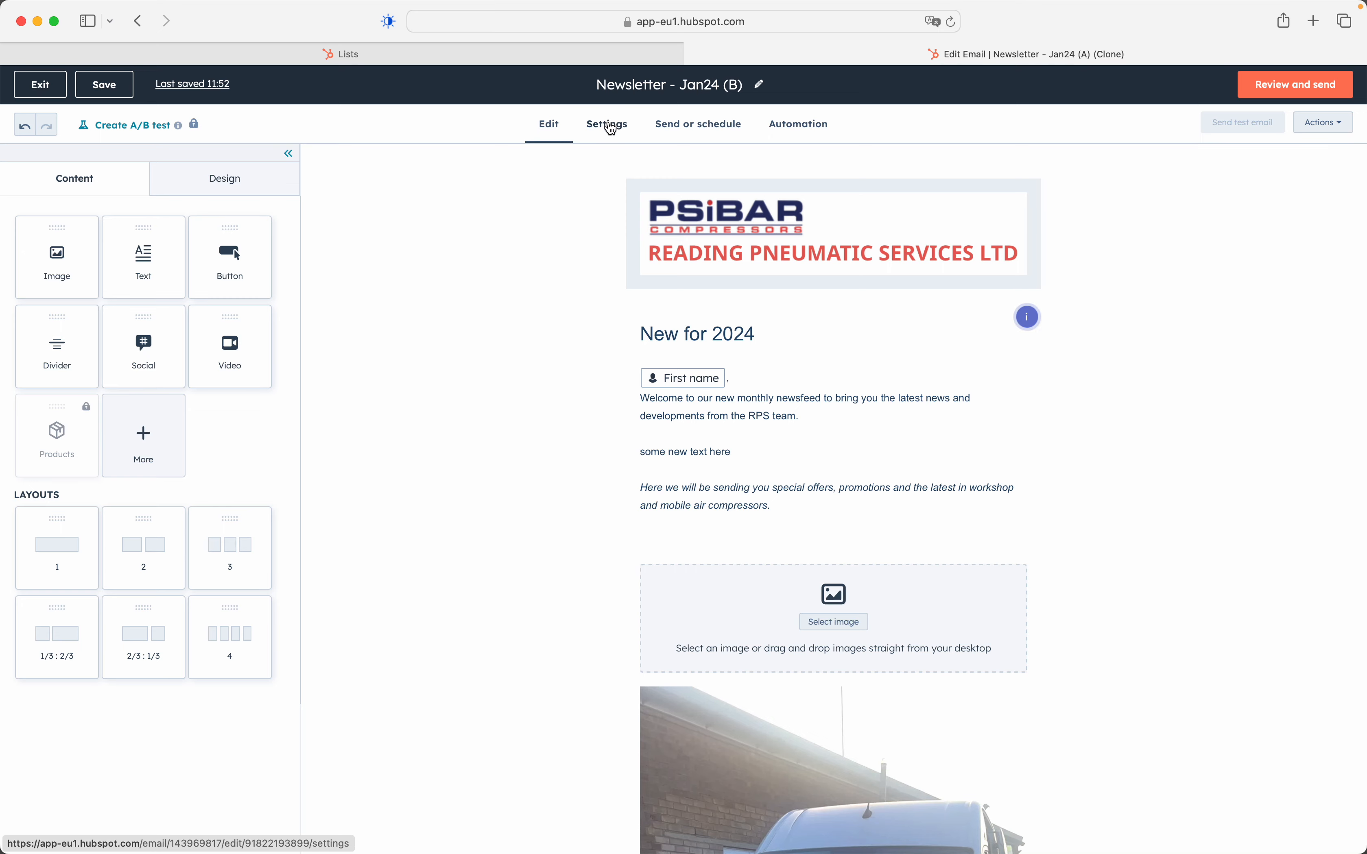
Examine the email settings, including the sender, subject line, preview text, internal name, language and subscription type
click(608, 126)
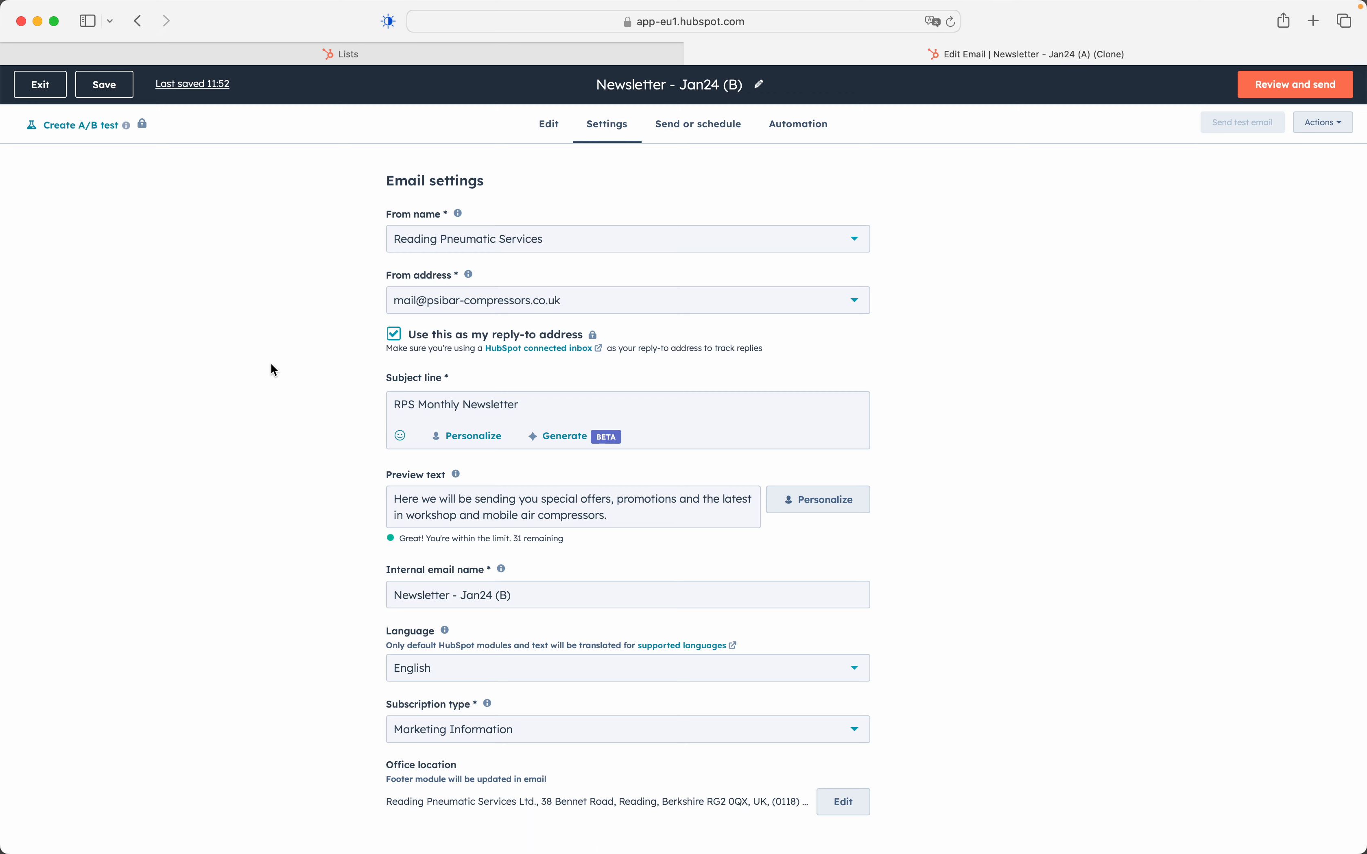
scroll(288, 391, down, 2)
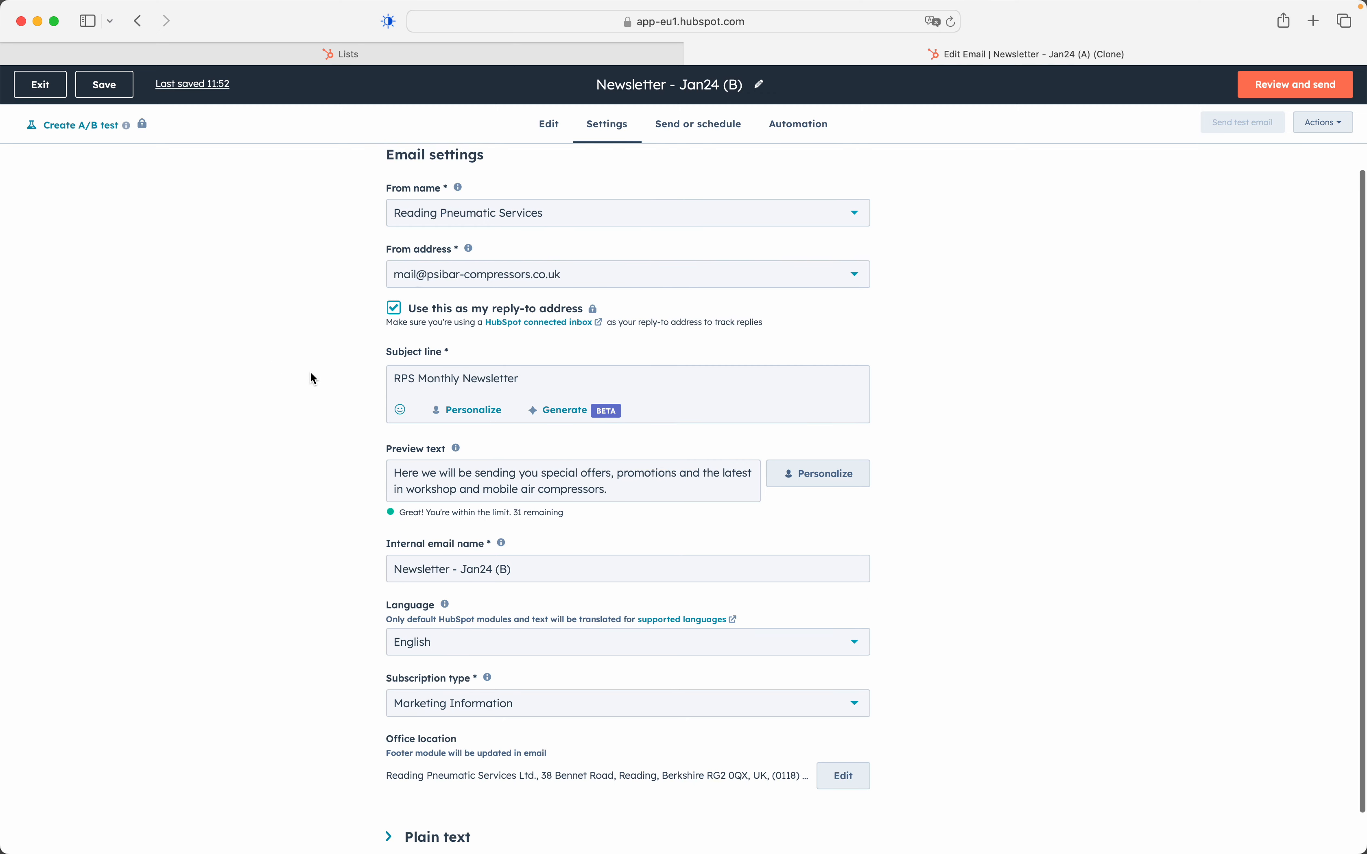
scroll(311, 377, down, 2)
scroll(278, 400, down, 2)
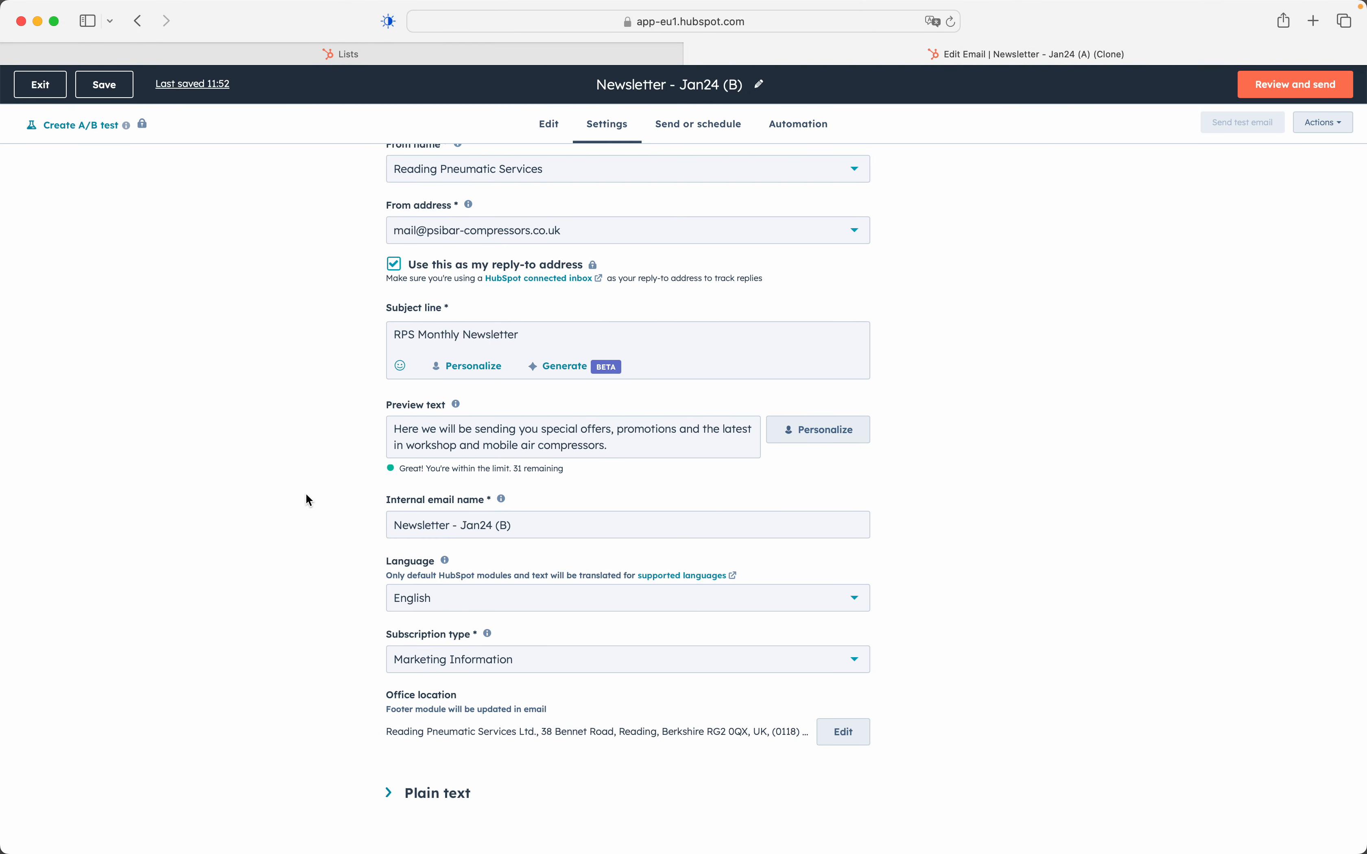
scroll(304, 493, up, 3)
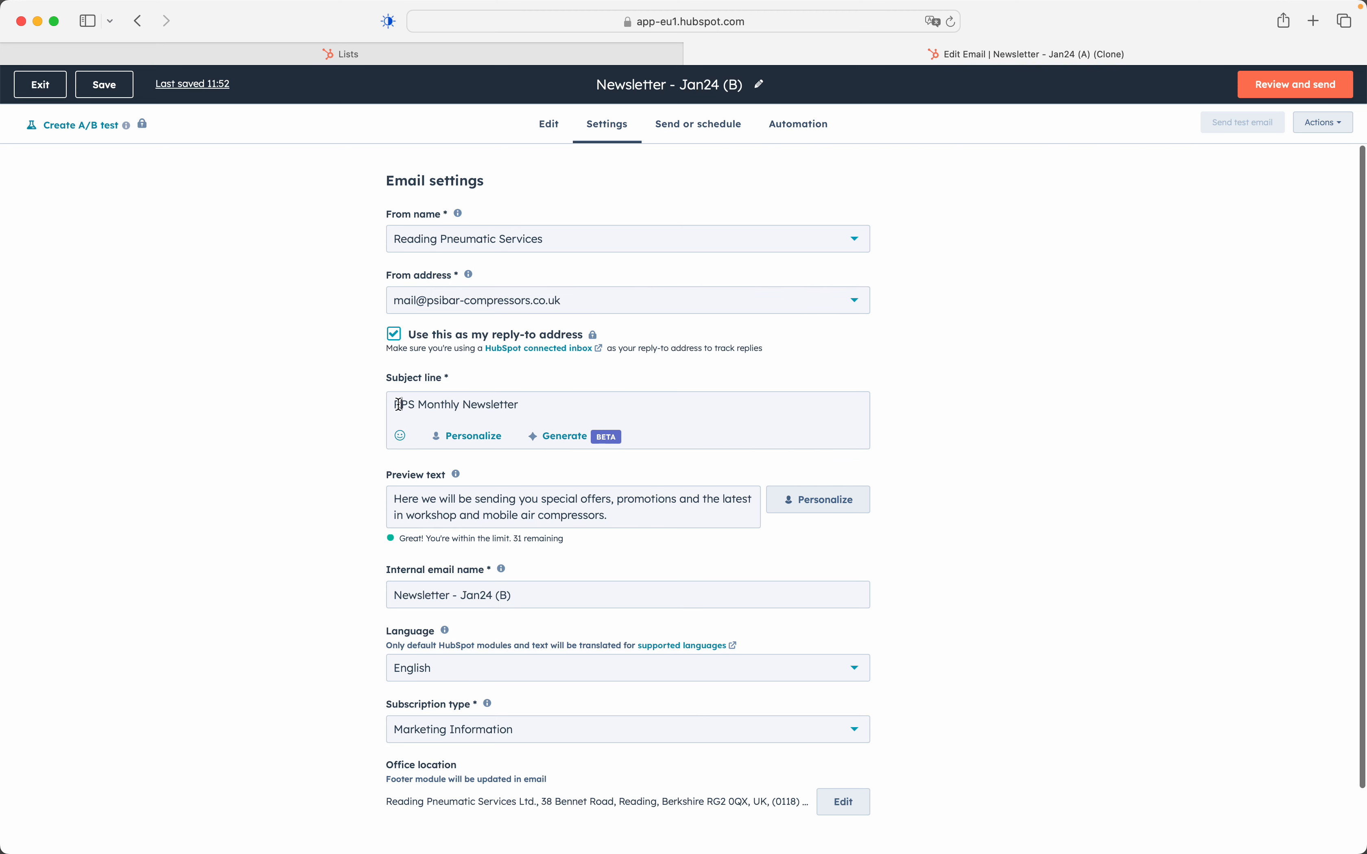
drag(399, 405, 518, 398)
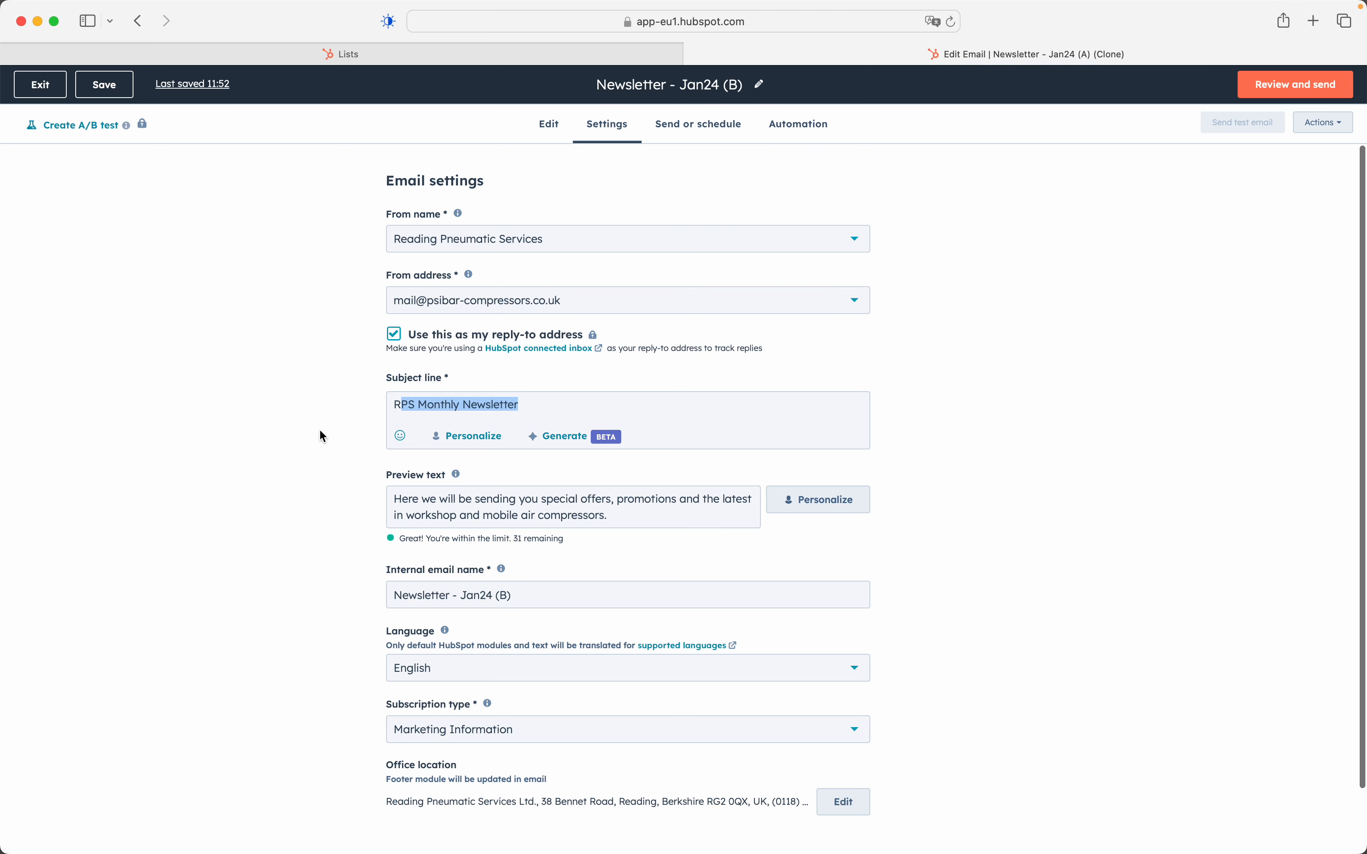
drag(400, 501, 506, 513)
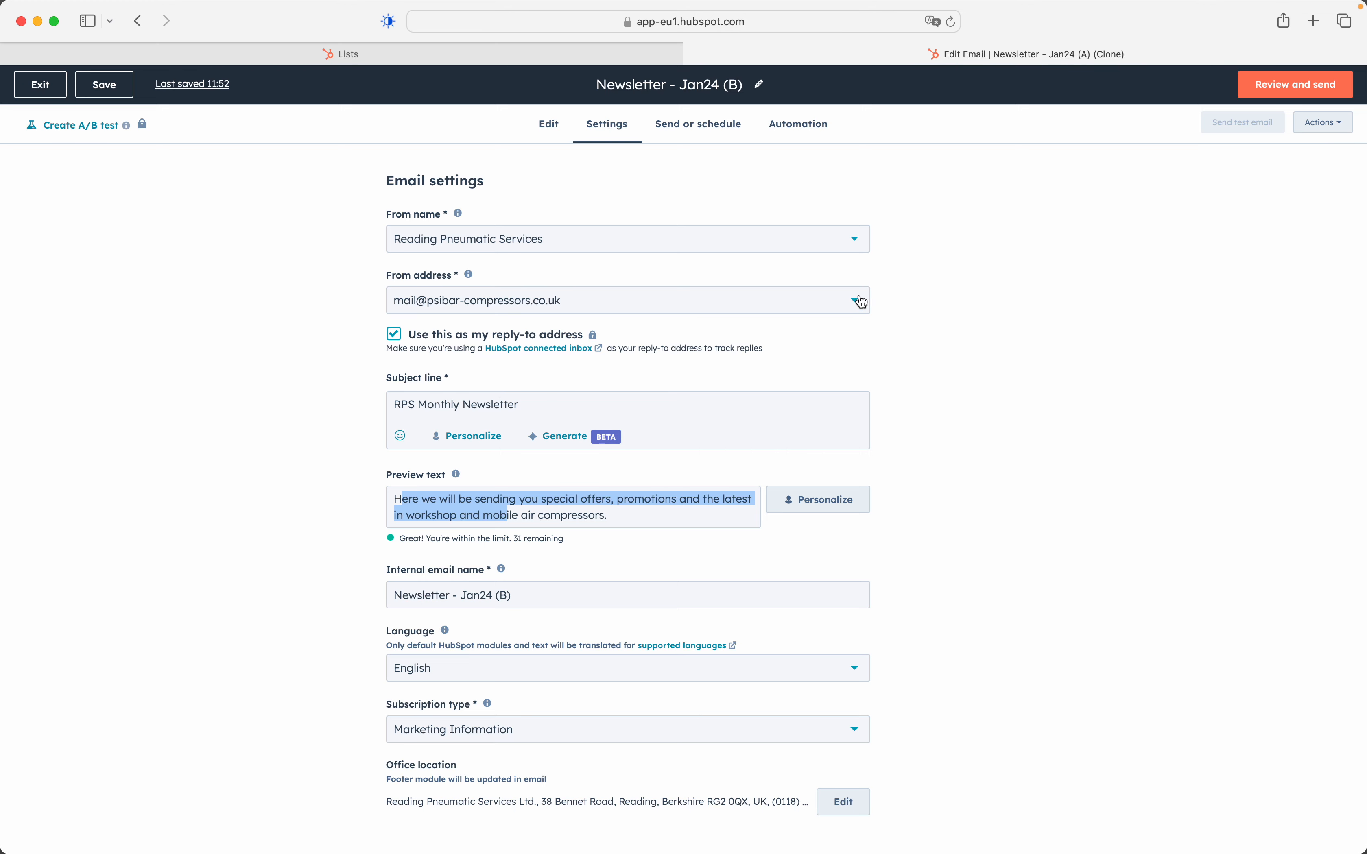
Turn off "Don't send to unengaged contacts" for the recipients, and review the send summary without sending
click(721, 125)
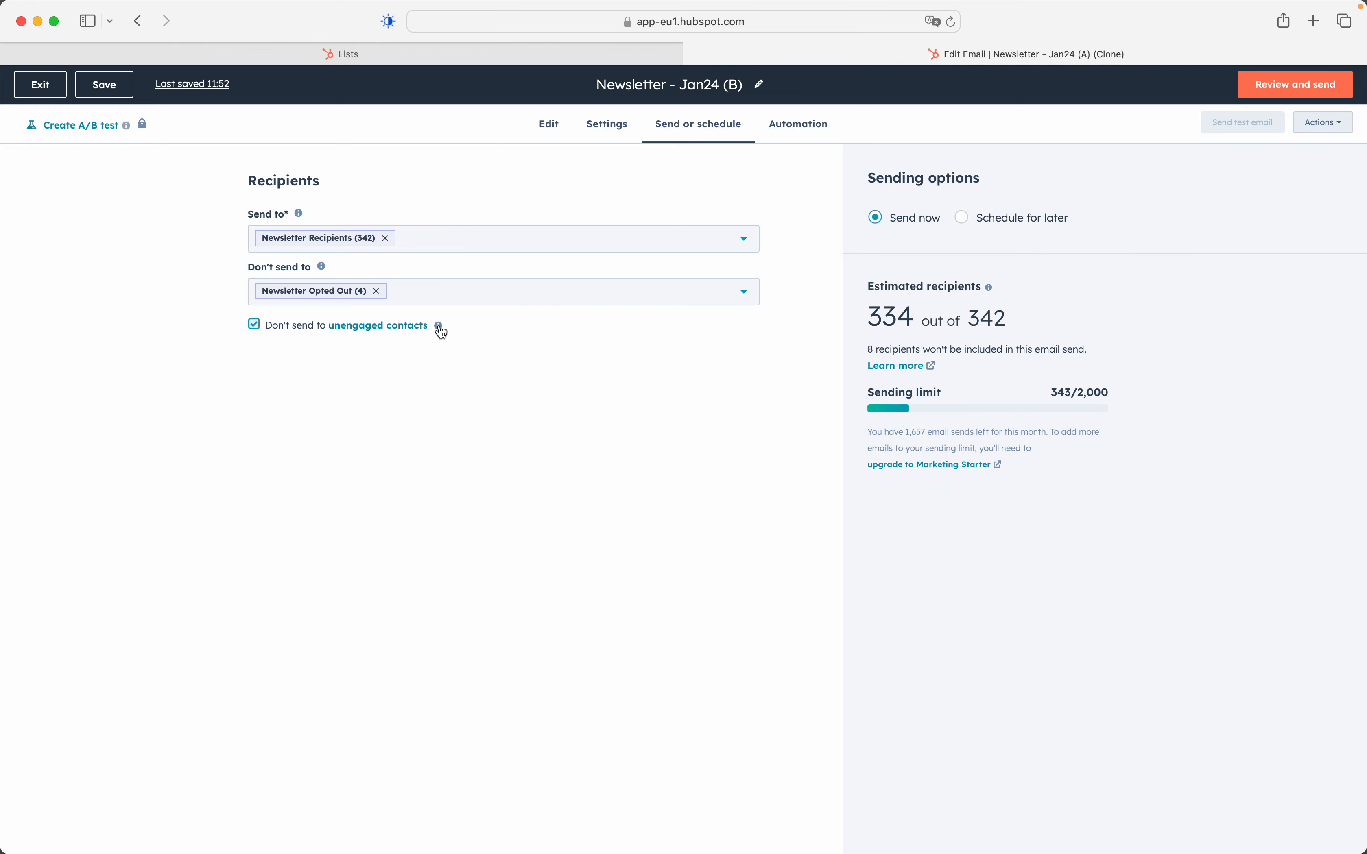
mouse_move(439, 332)
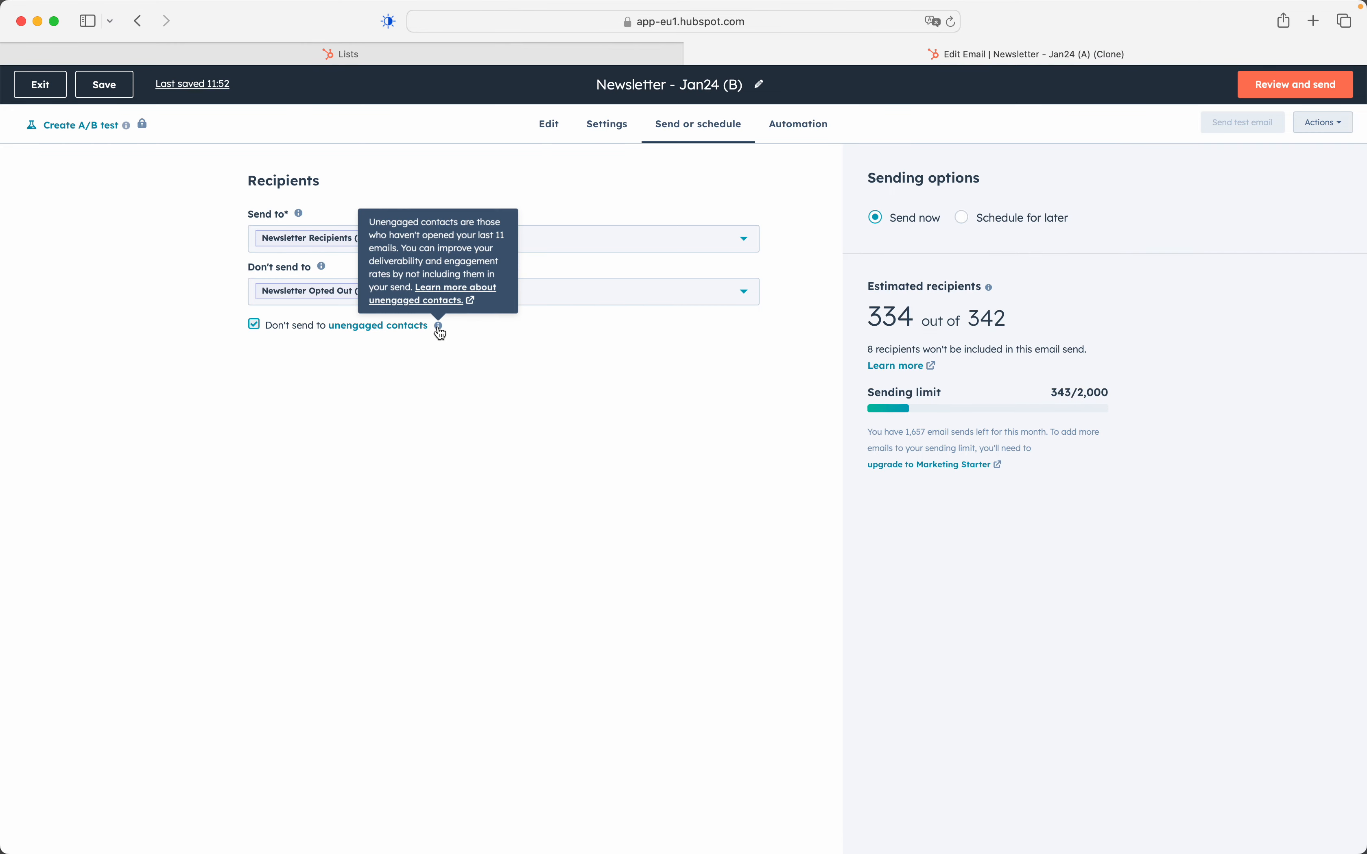
click(255, 326)
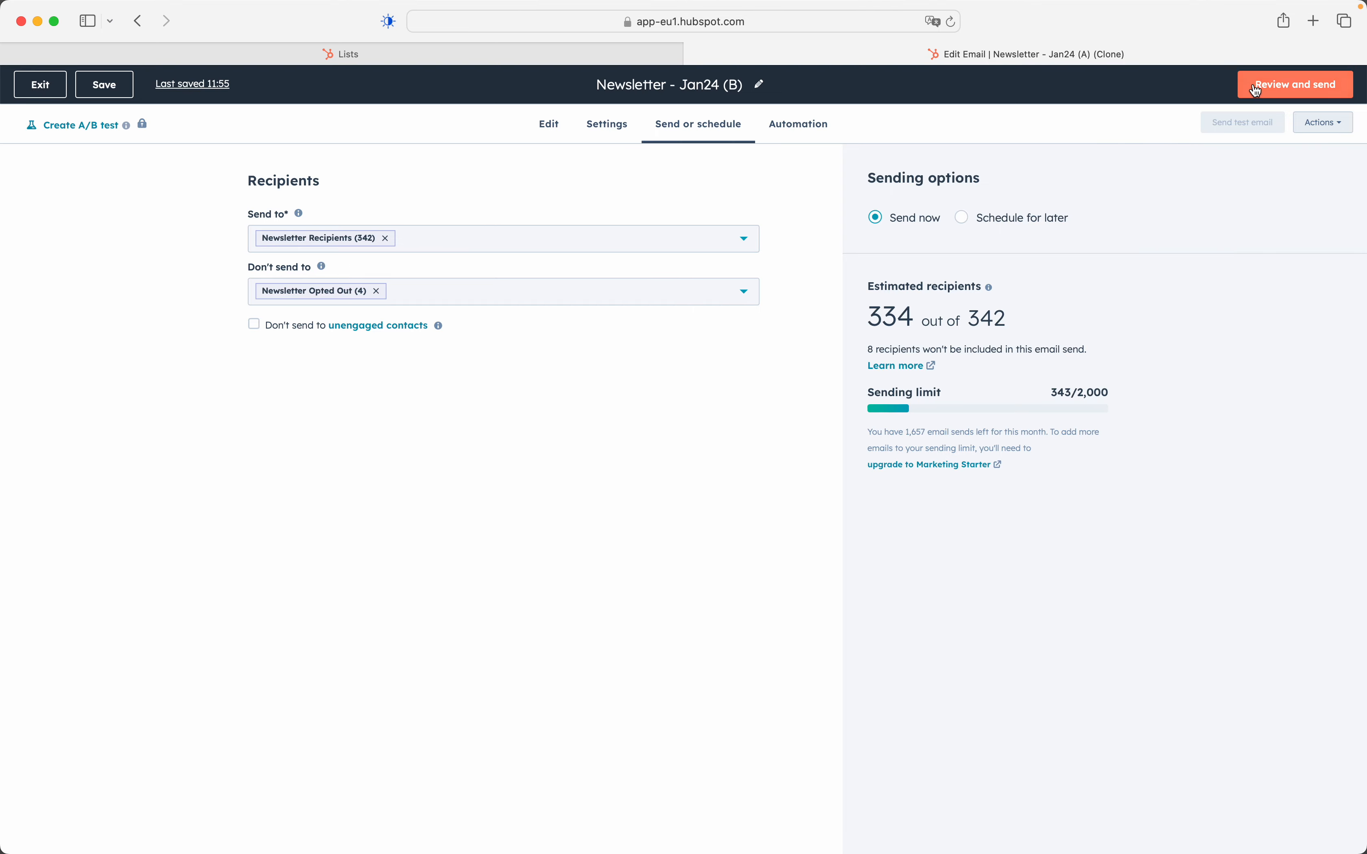
click(1274, 92)
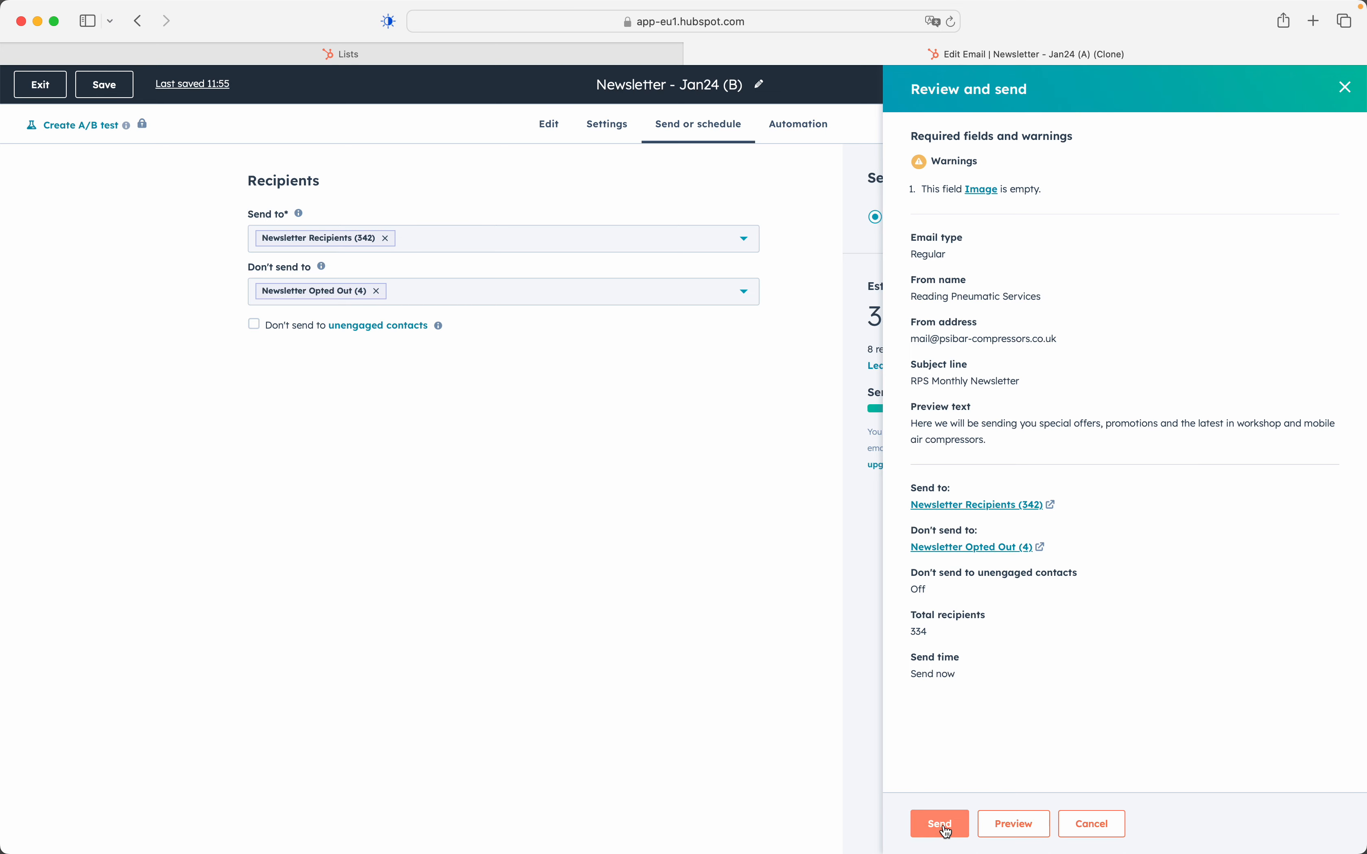
click(1346, 87)
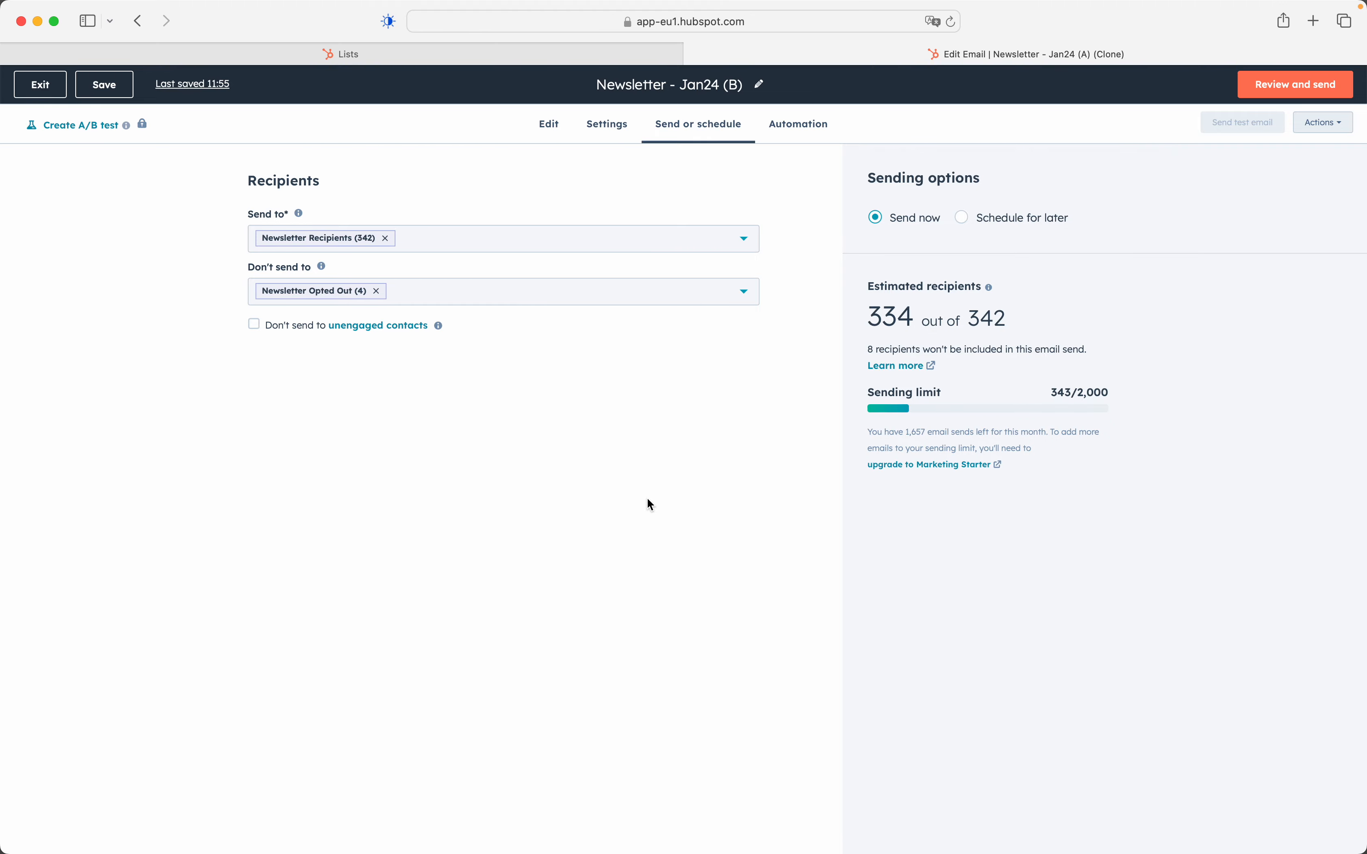
Return to the newsletter's content editor
click(549, 125)
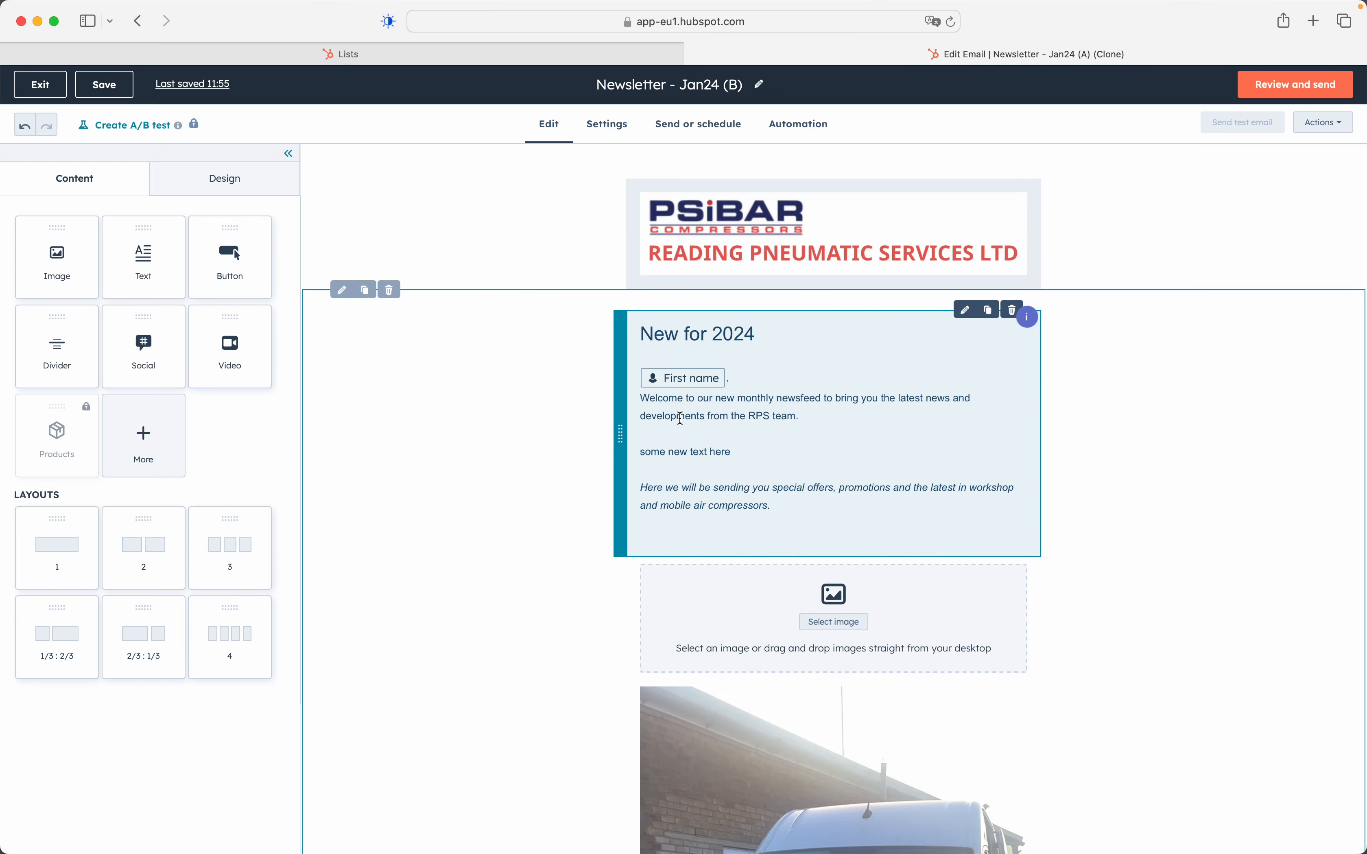
drag(681, 418, 808, 414)
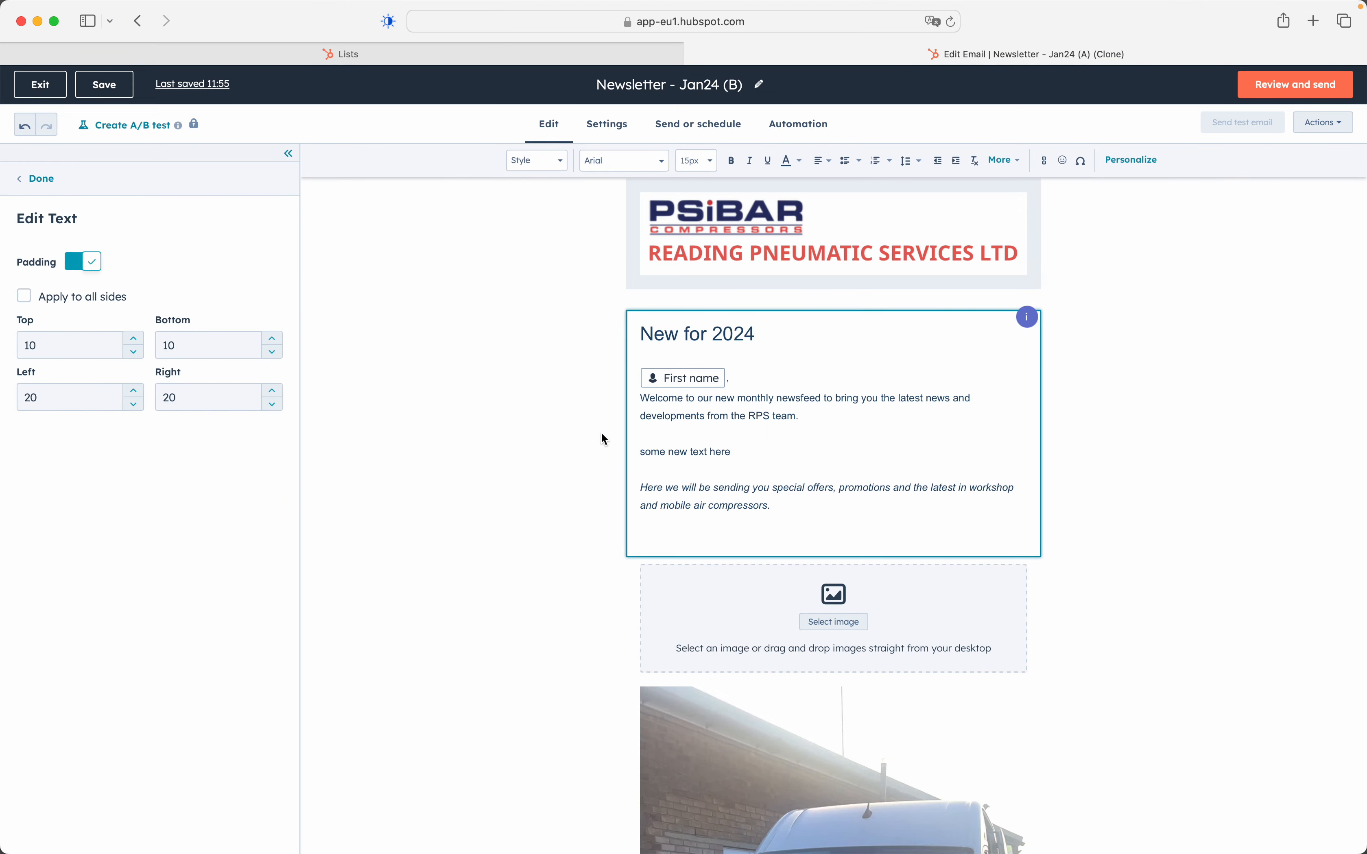
click(454, 400)
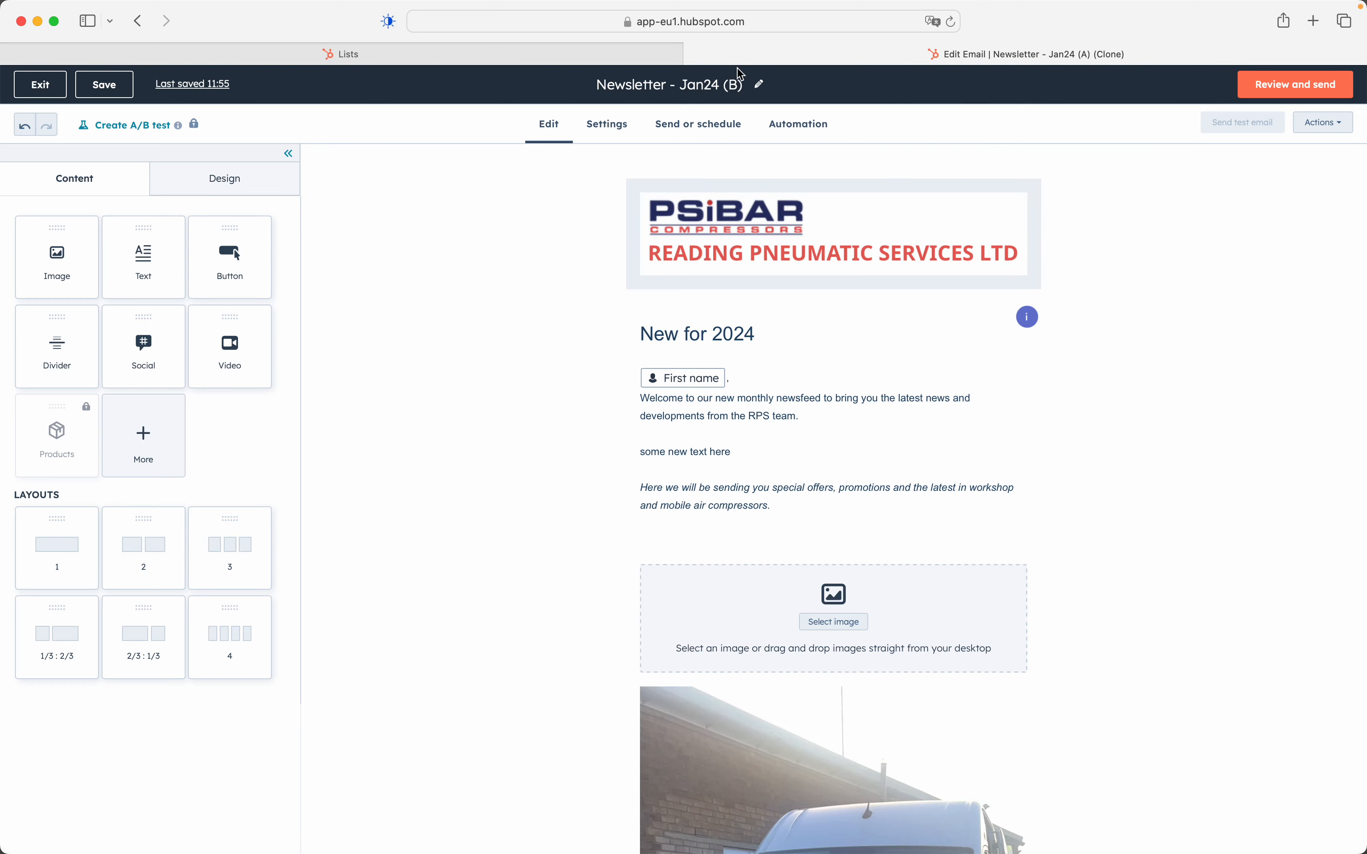
Open the CRM contact lists, view the contacts in the static list ed-import-pass2.csv, and return to the lists overview
click(615, 60)
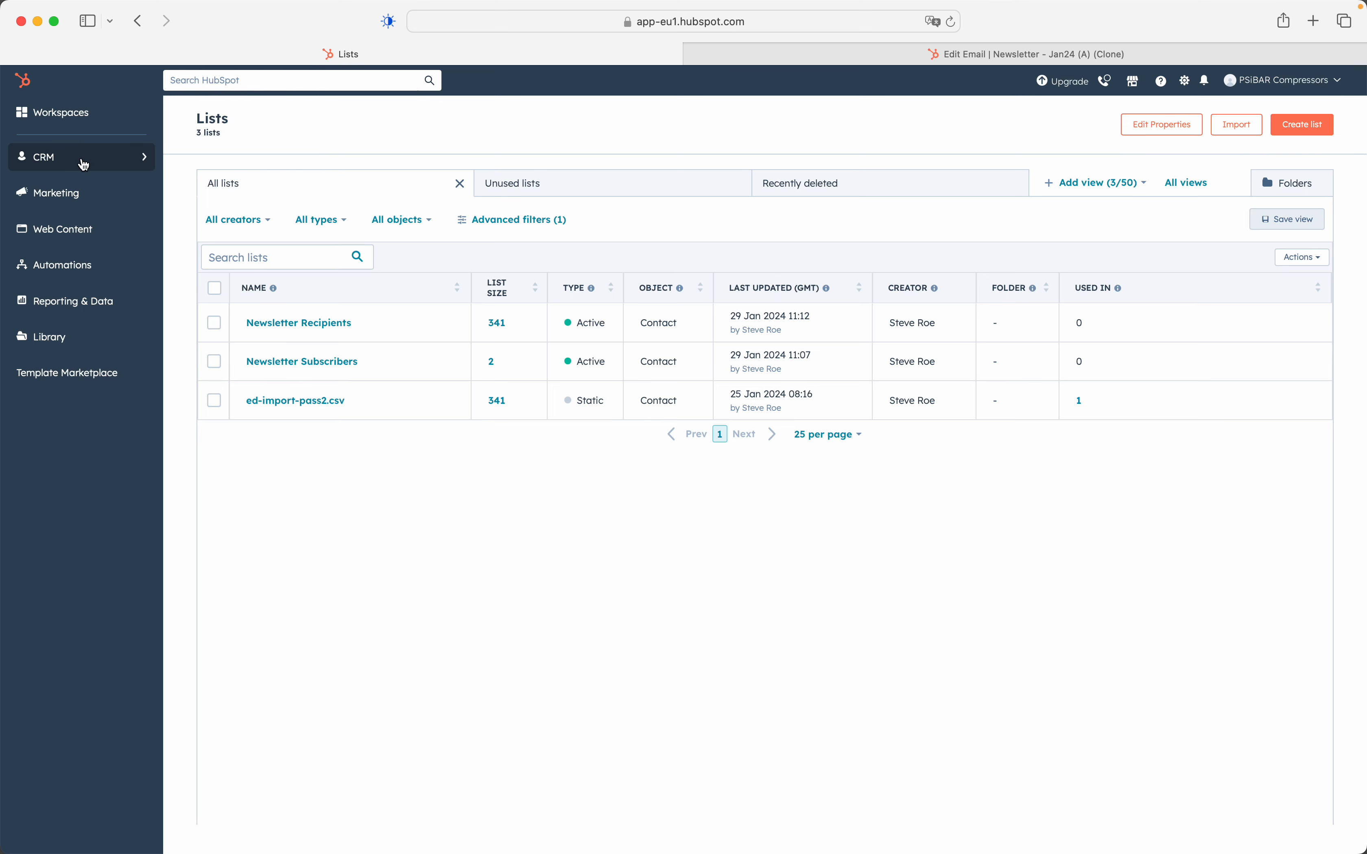
click(144, 161)
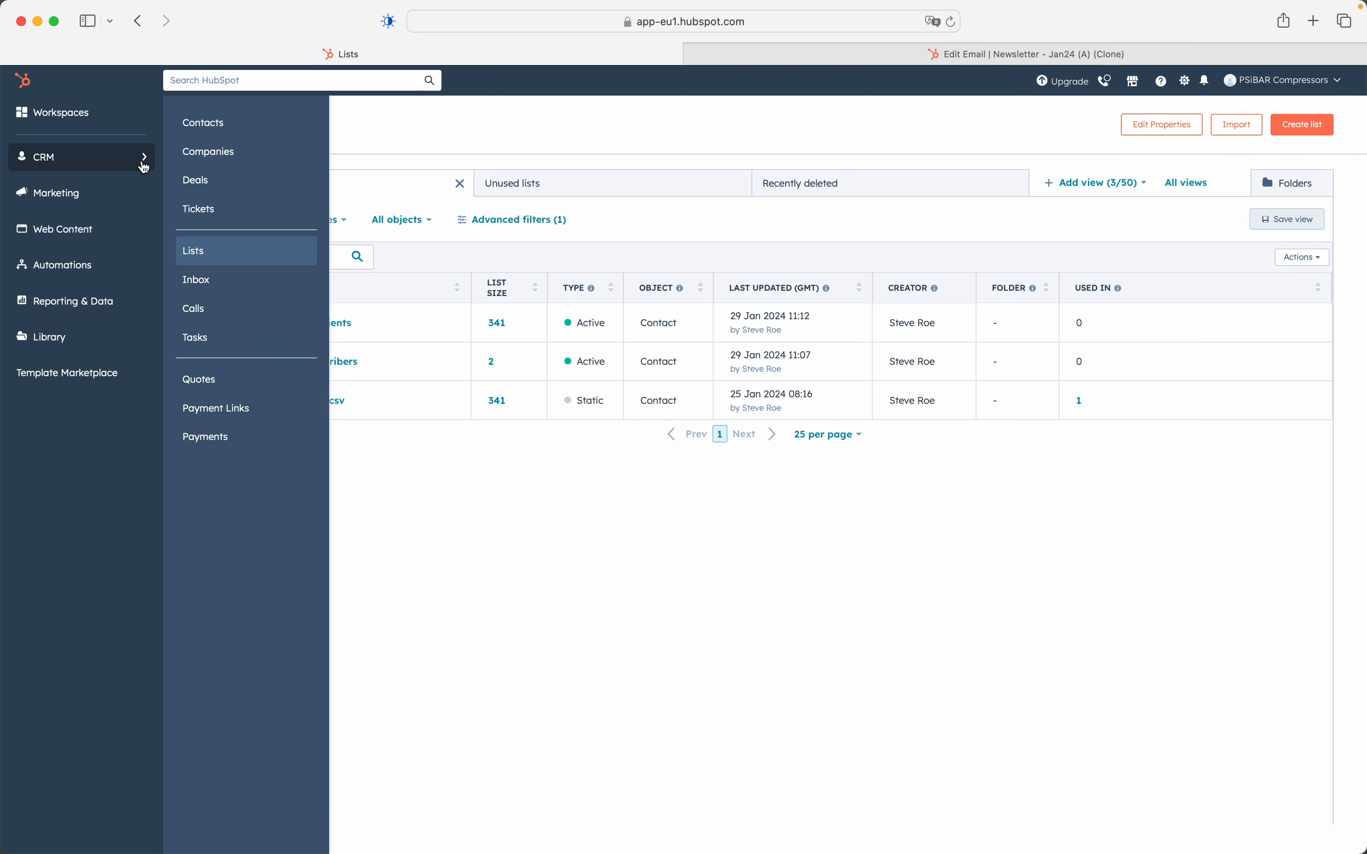
click(203, 257)
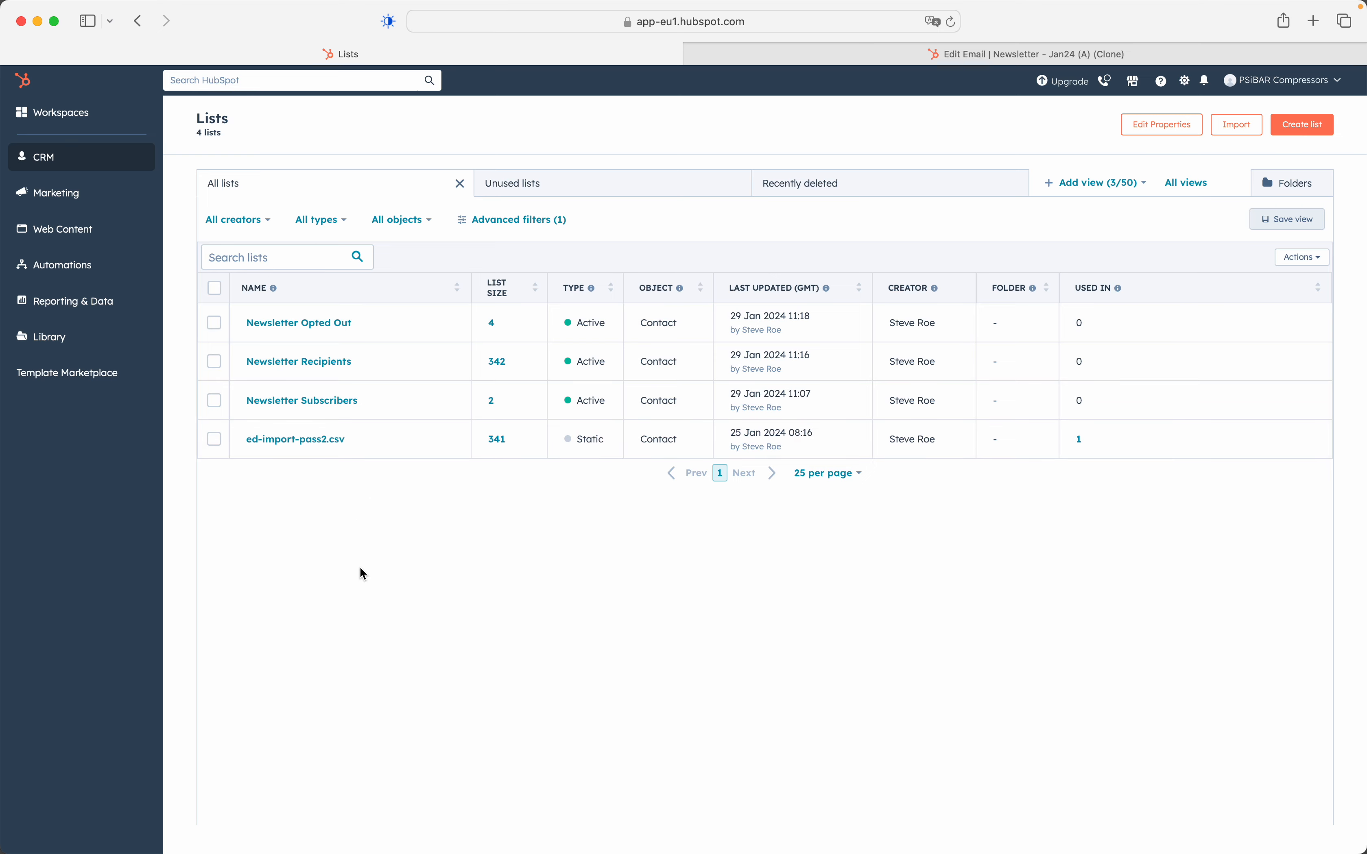
click(315, 446)
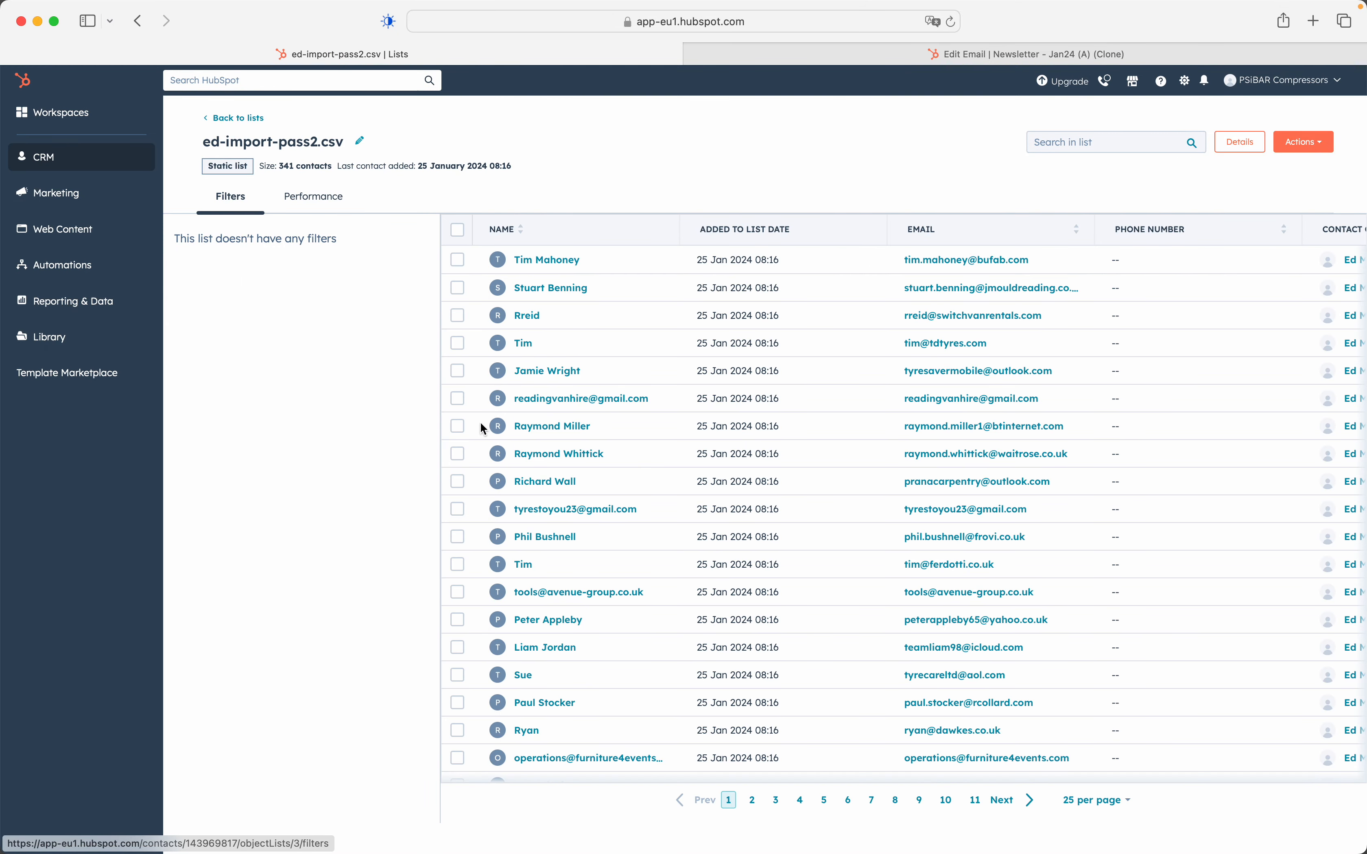
click(138, 21)
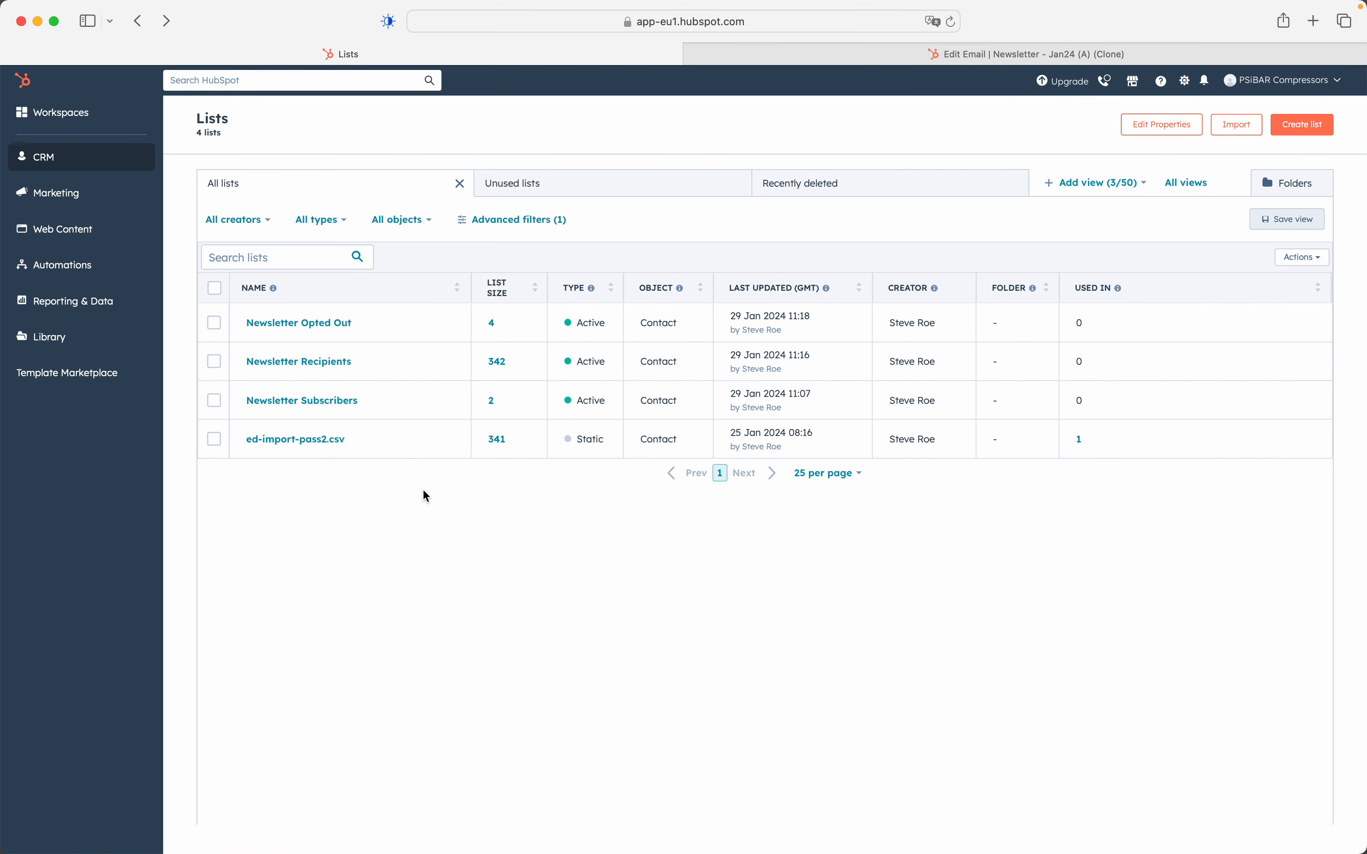
Examine the filters and contacts of the Newsletter Subscribers and Newsletter Recipients lists, and return to the lists overview
click(325, 402)
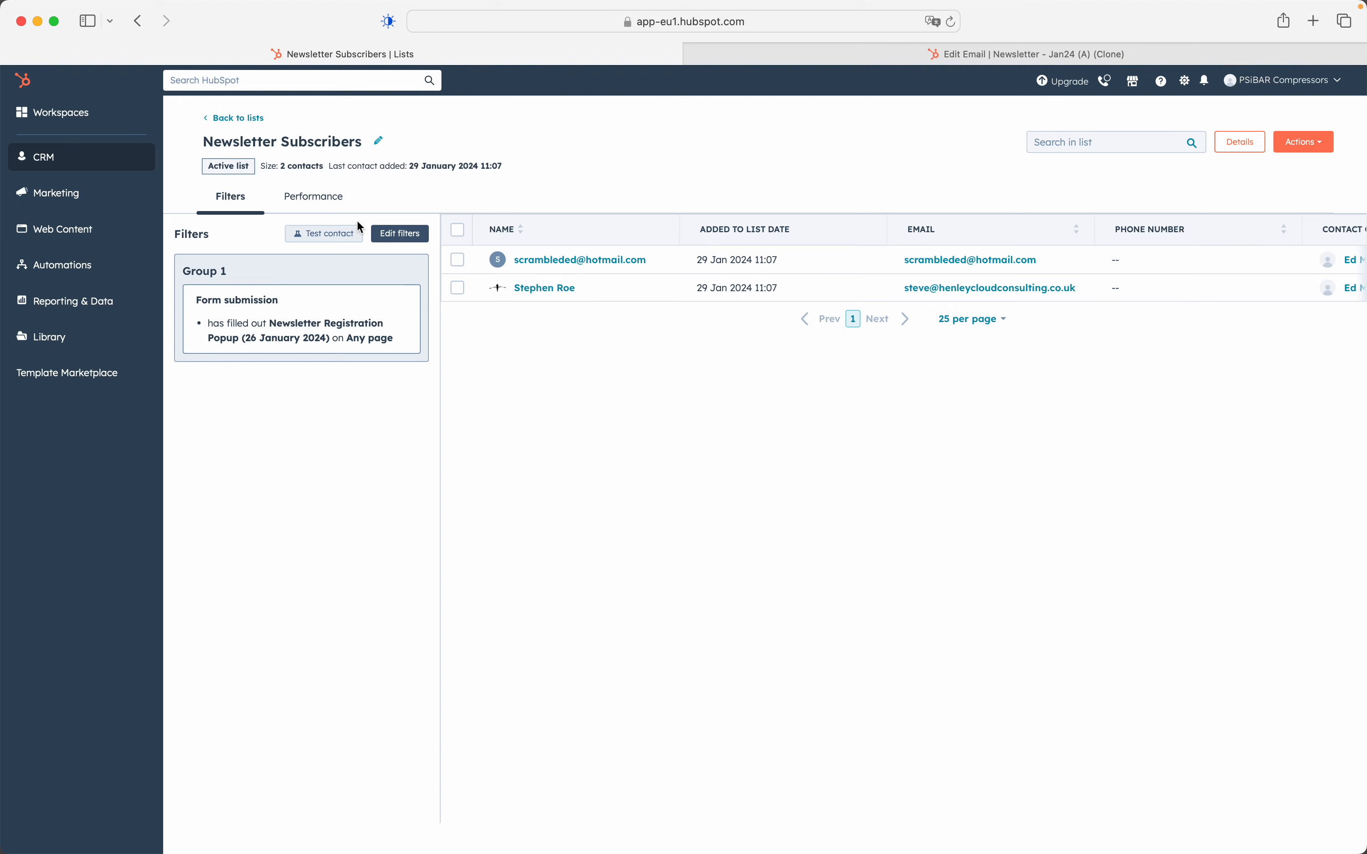
click(235, 120)
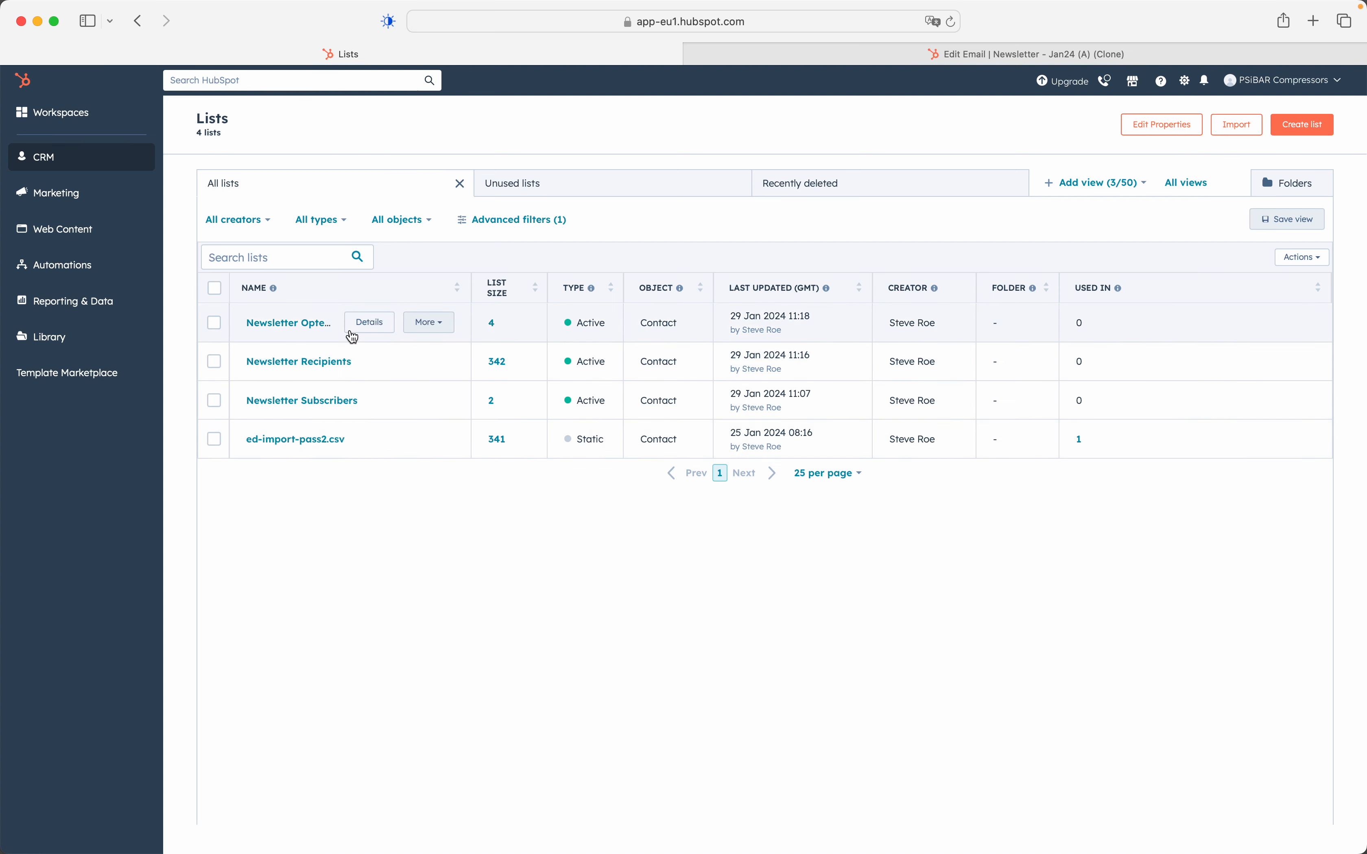
click(326, 367)
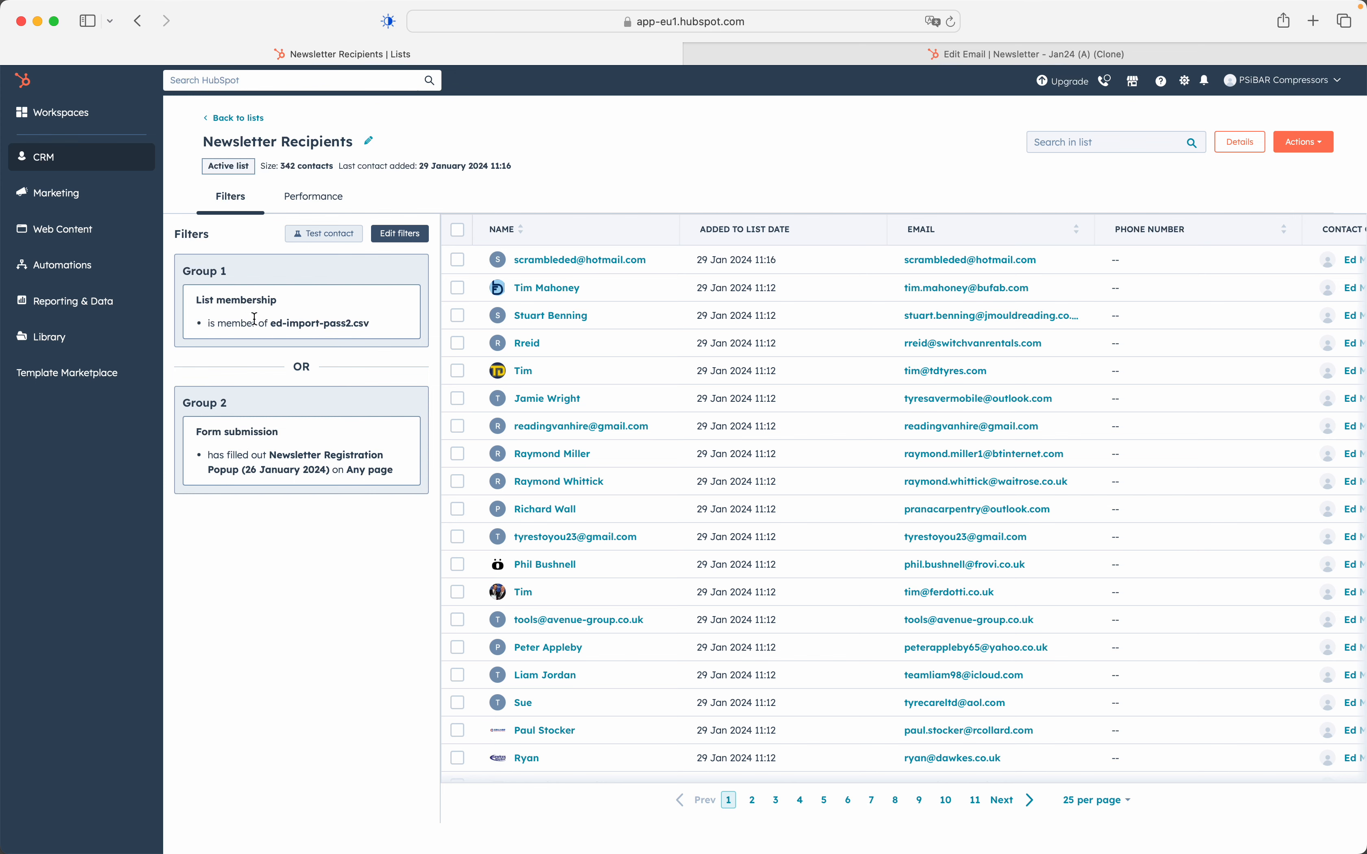
click(220, 118)
Check which lists Newsletter - Jan24 (B) is sent to and which it excludes, and exit the email editor
click(782, 58)
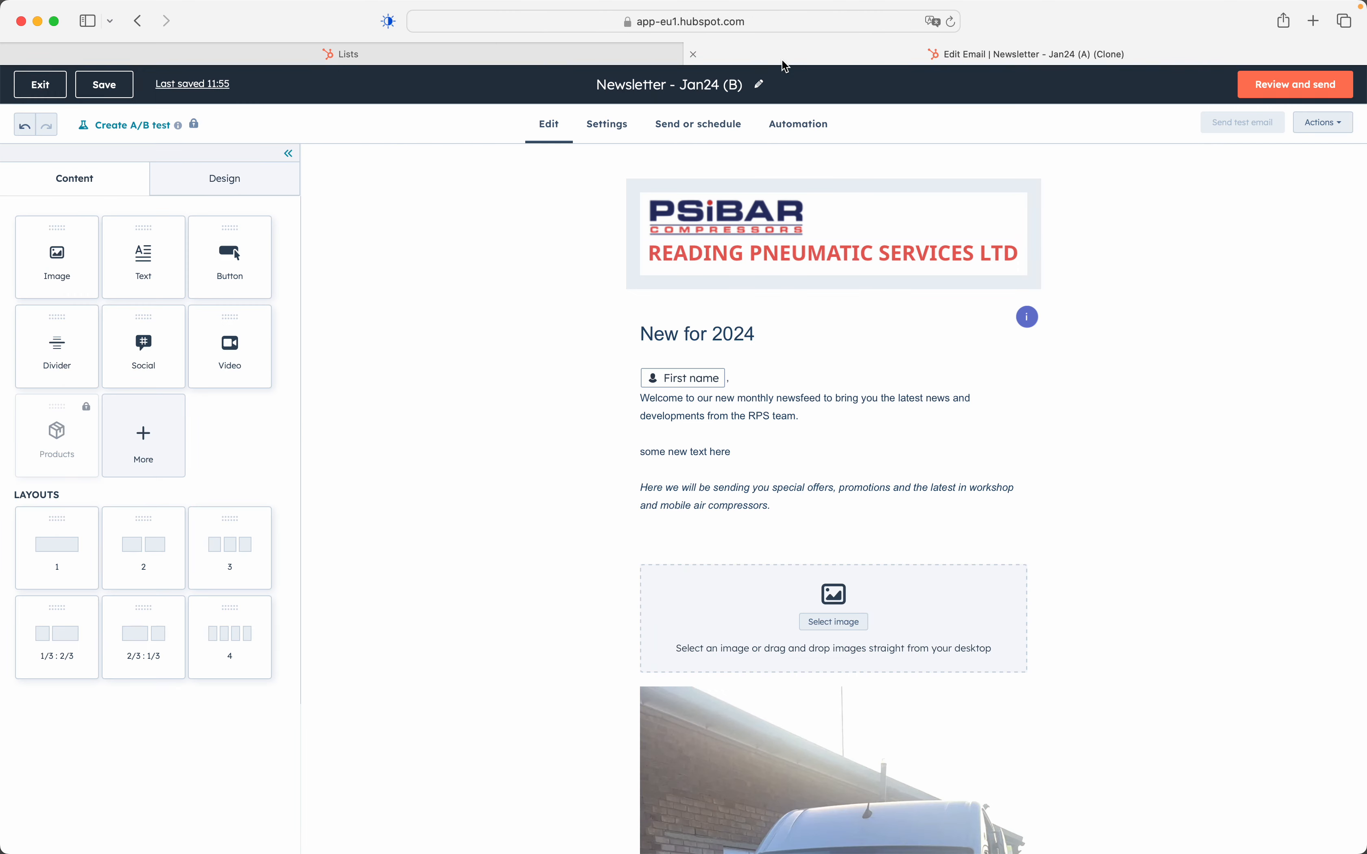
click(695, 127)
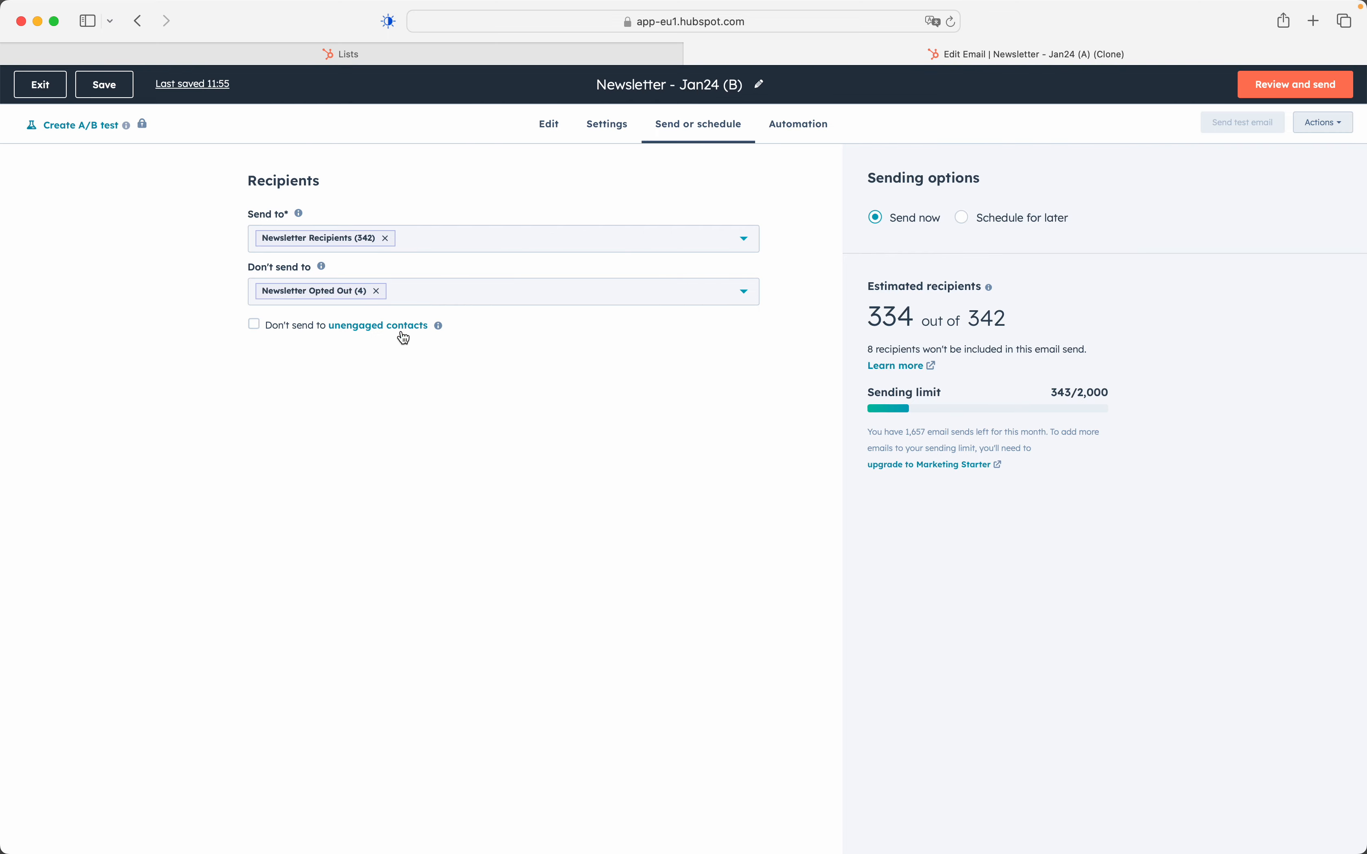
click(40, 86)
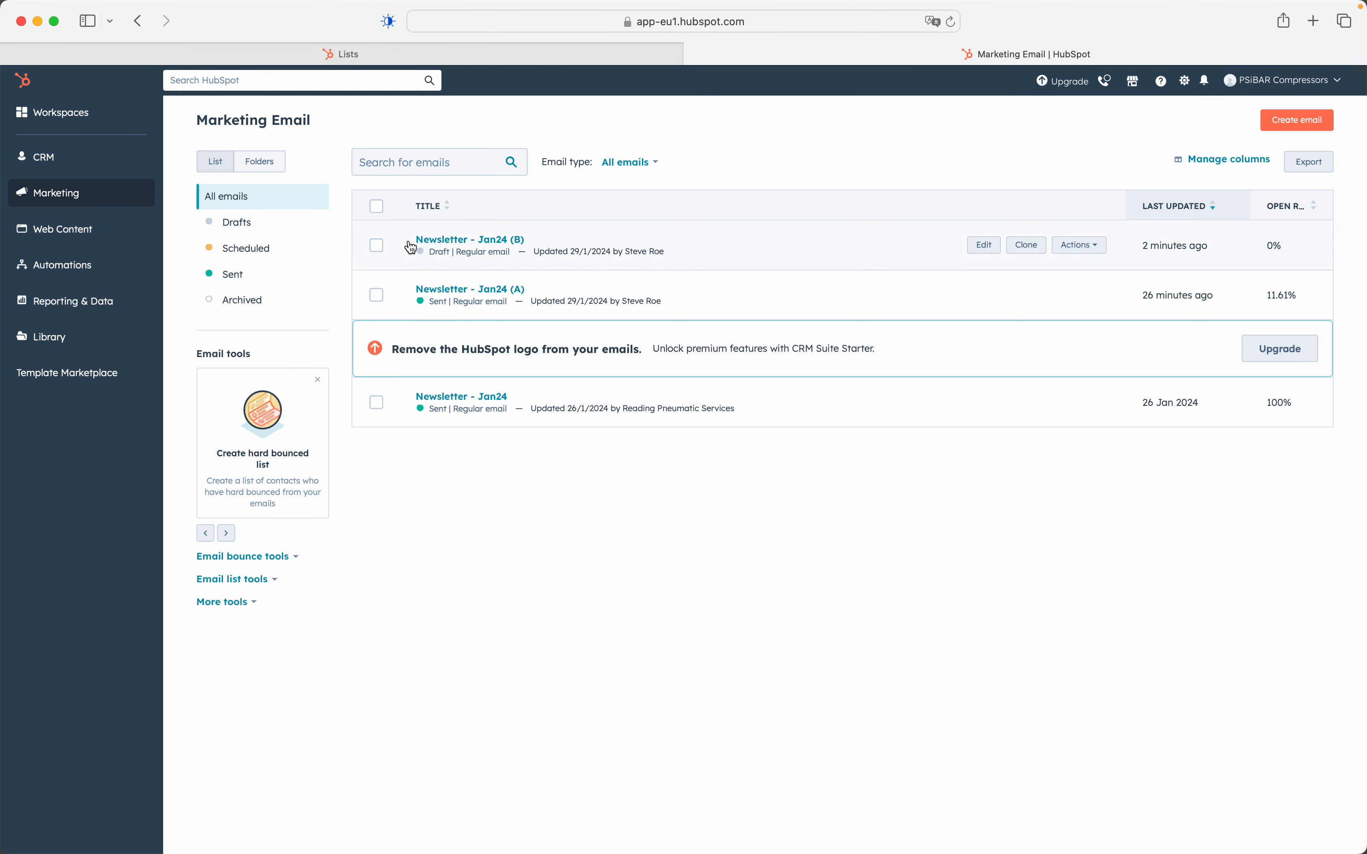
Permanently delete the draft email Newsletter - Jan24 (B) from the marketing emails
click(377, 246)
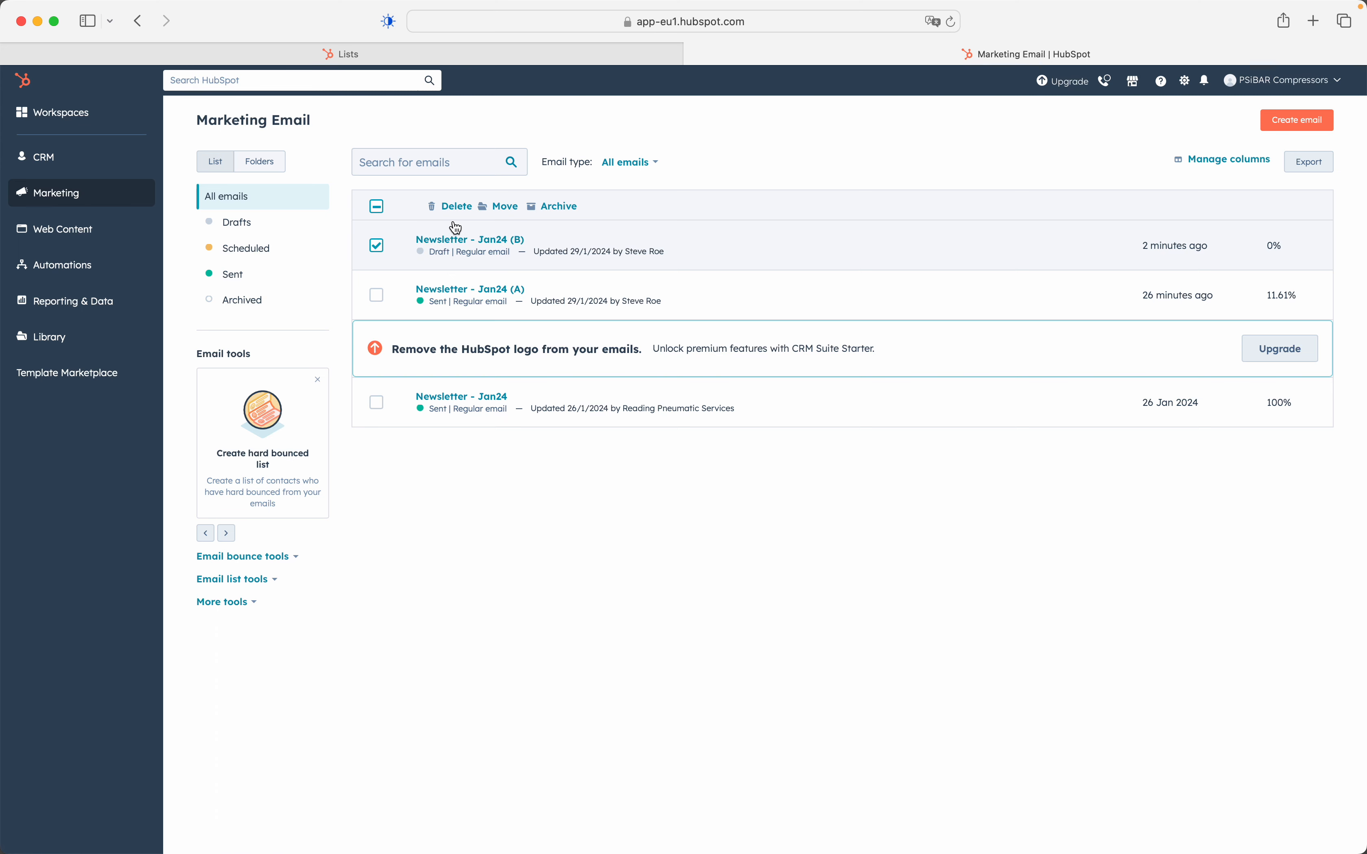
click(455, 208)
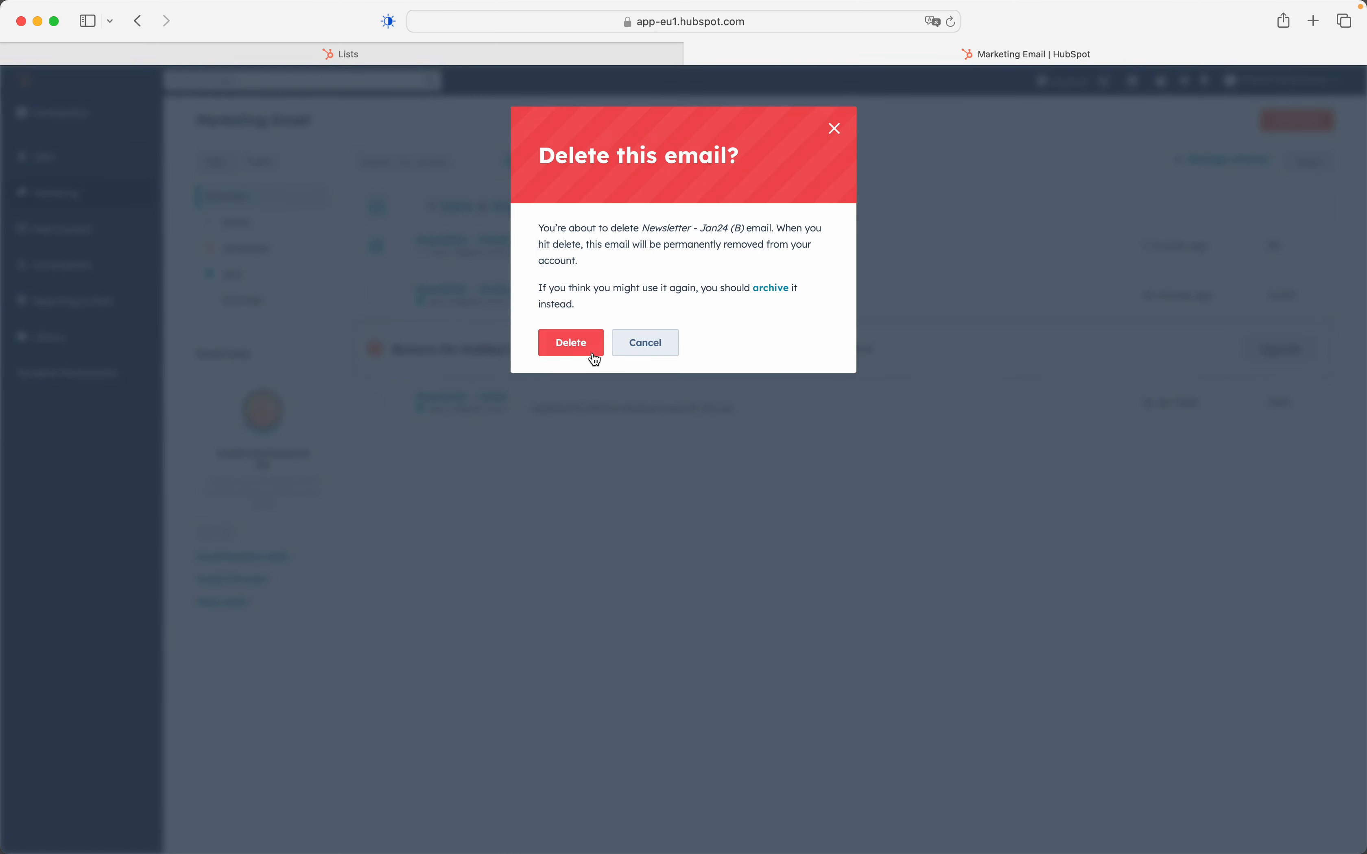
click(579, 351)
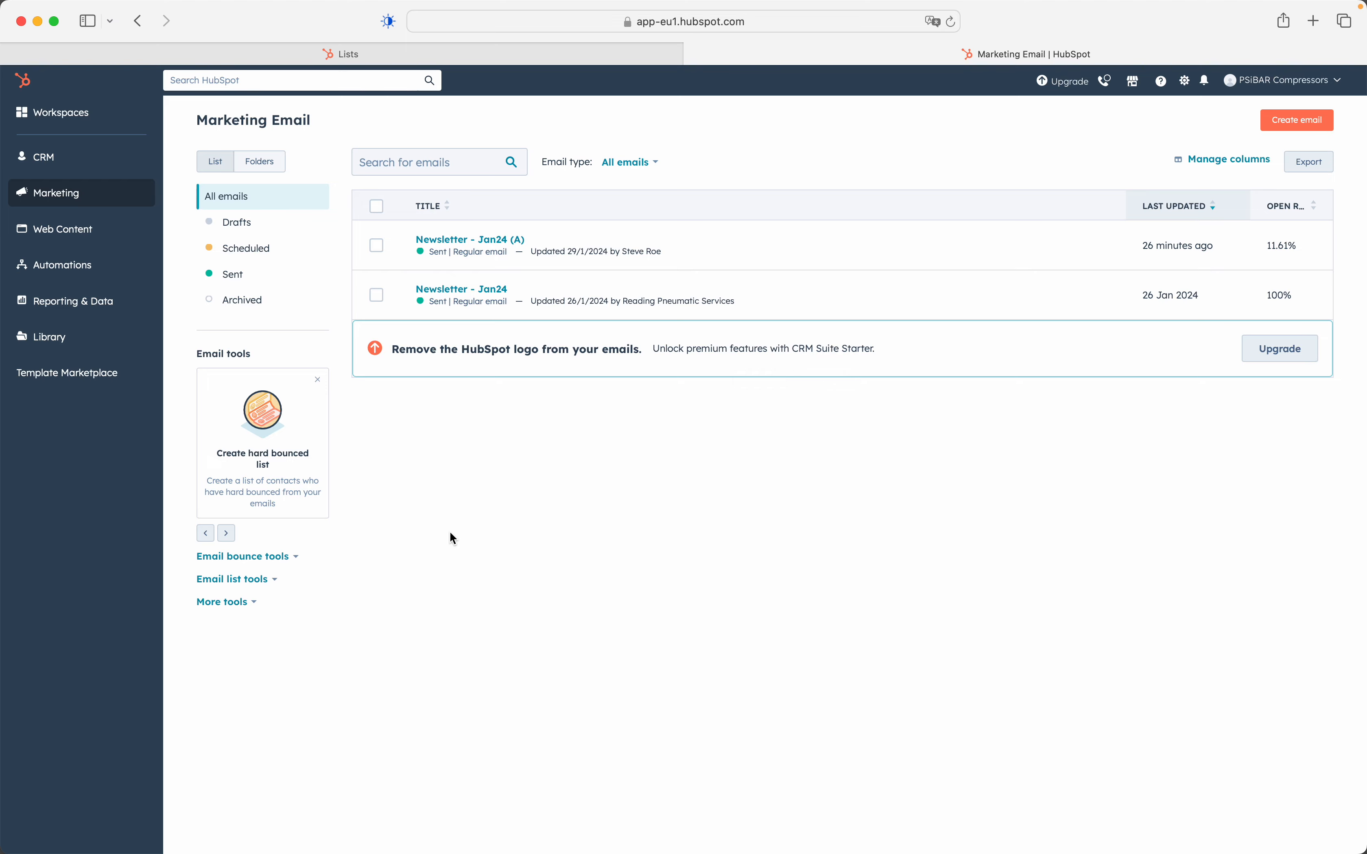
Open the performance report of the sent email Newsletter - Jan24 (A) and review its open, click and delivery figures
click(474, 243)
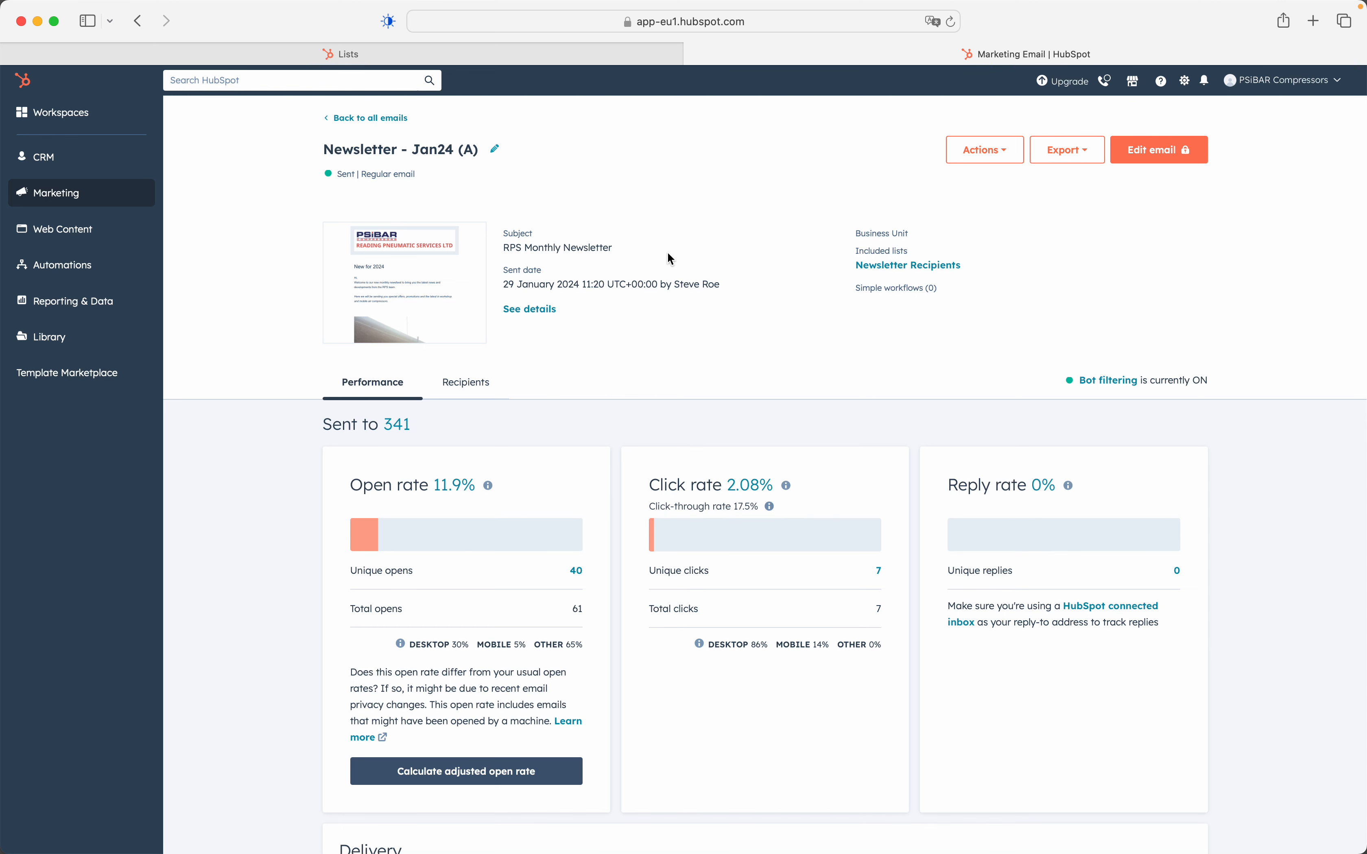
scroll(686, 275, down, 2)
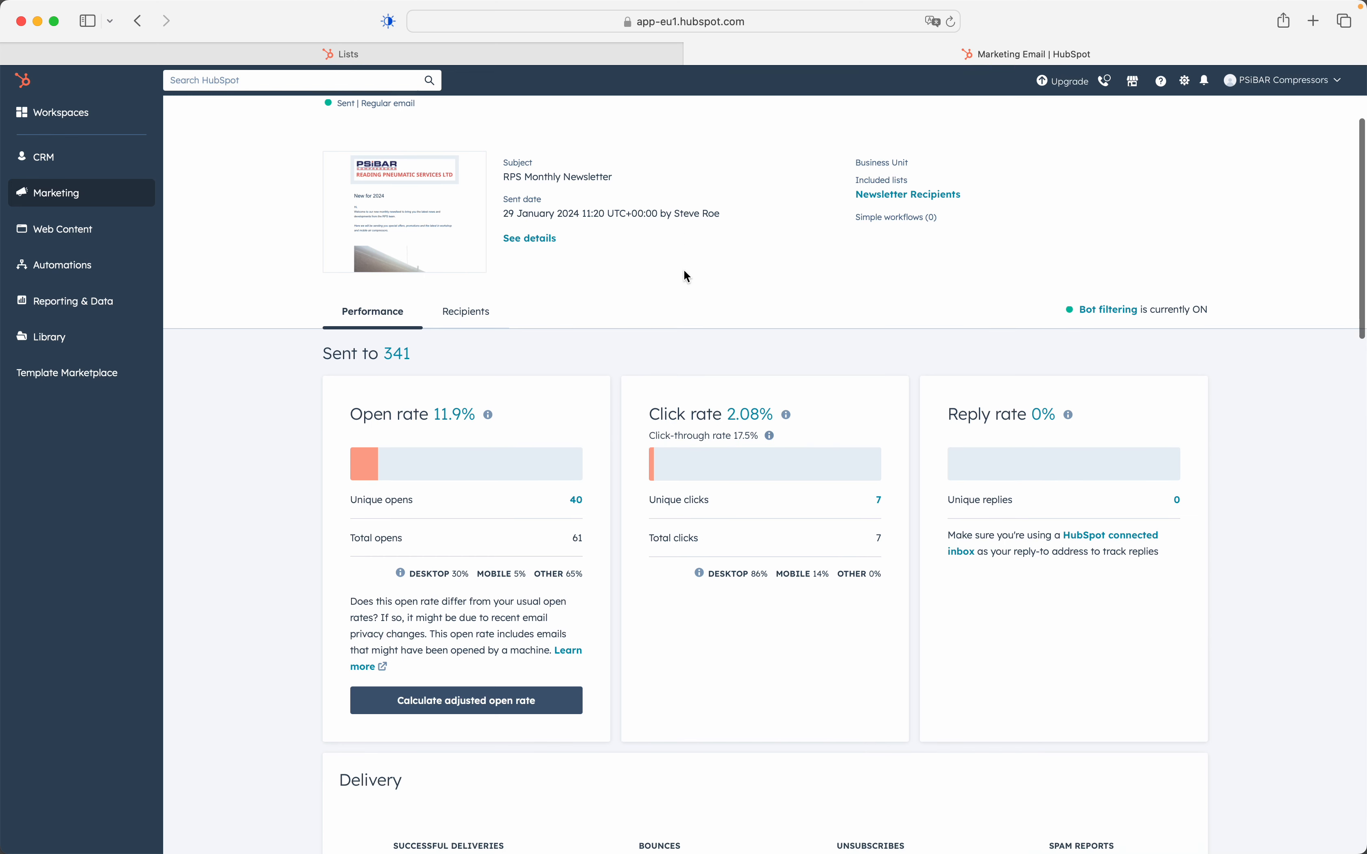
scroll(686, 275, up, 2)
scroll(684, 271, down, 3)
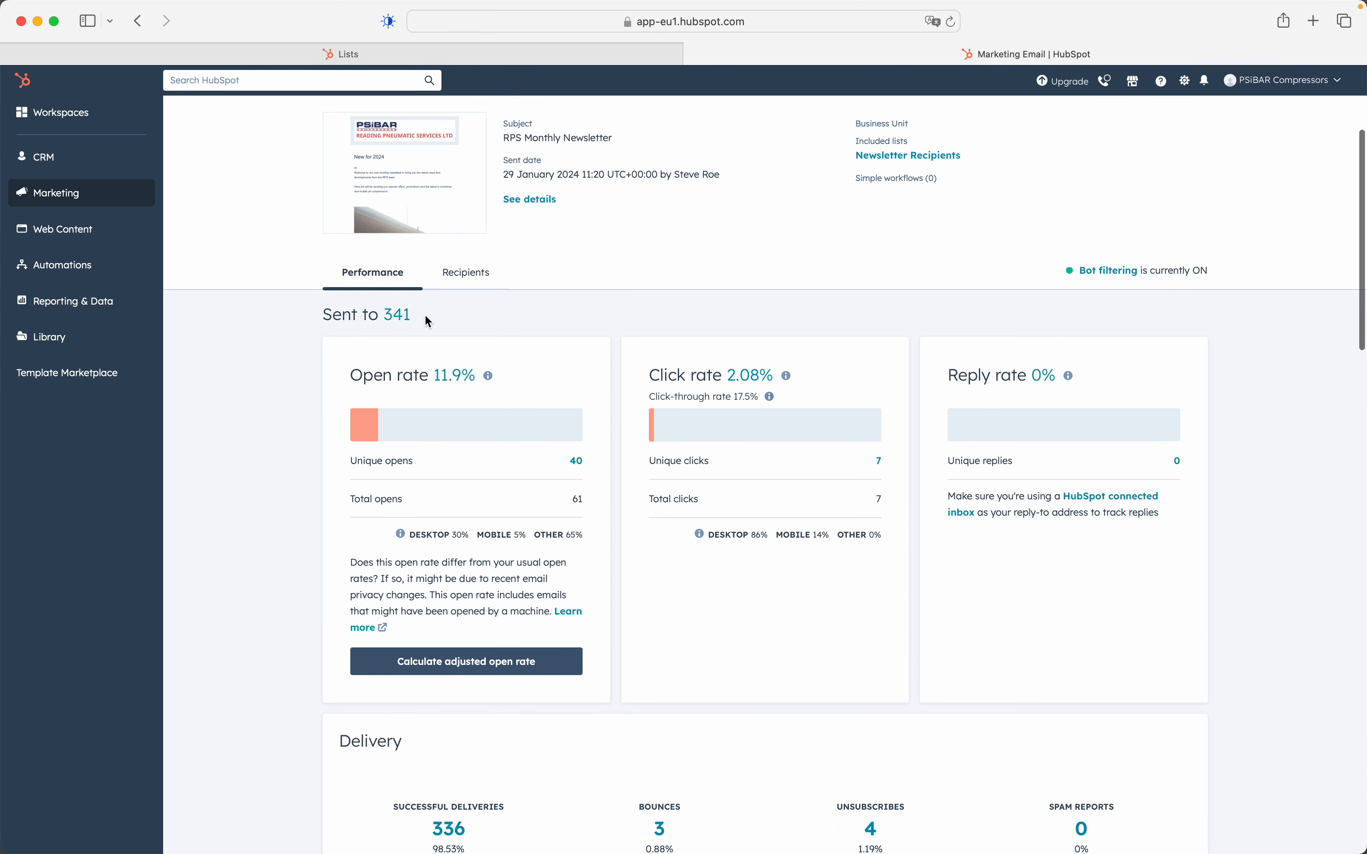
scroll(429, 314, down, 2)
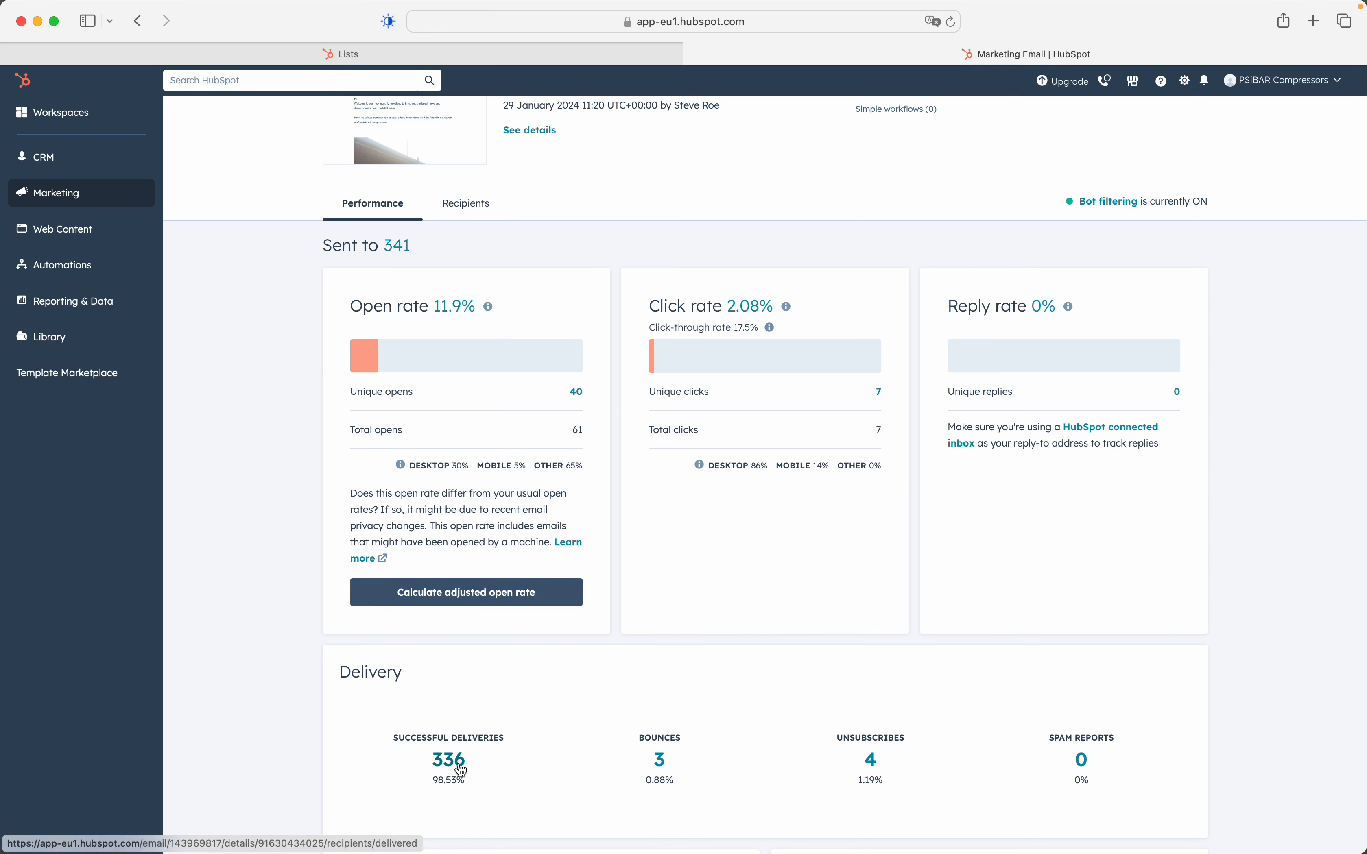
scroll(455, 768, down, 2)
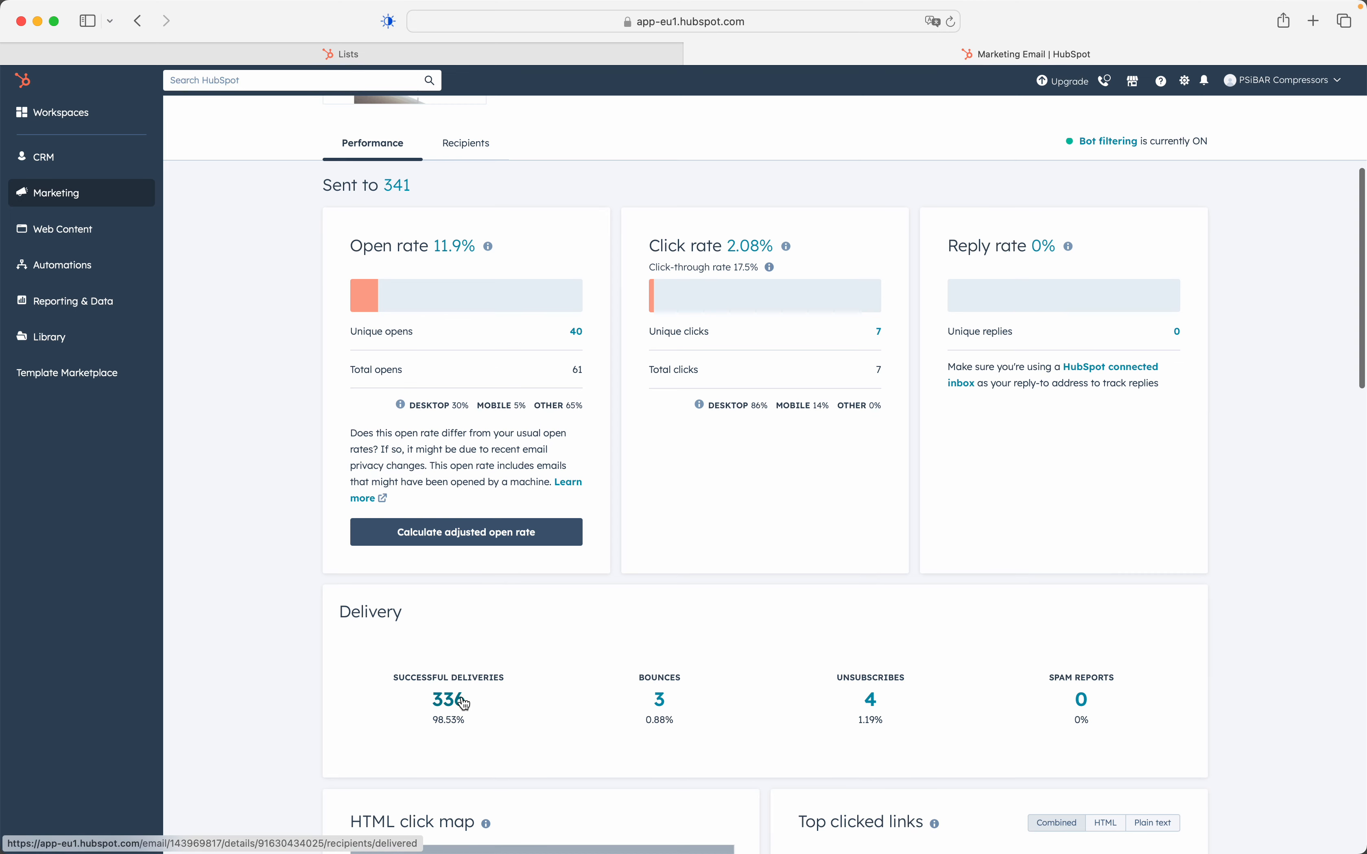
View the recipients whose Newsletter - Jan24 (A) email bounced and the reasons, and return to the performance report
click(660, 700)
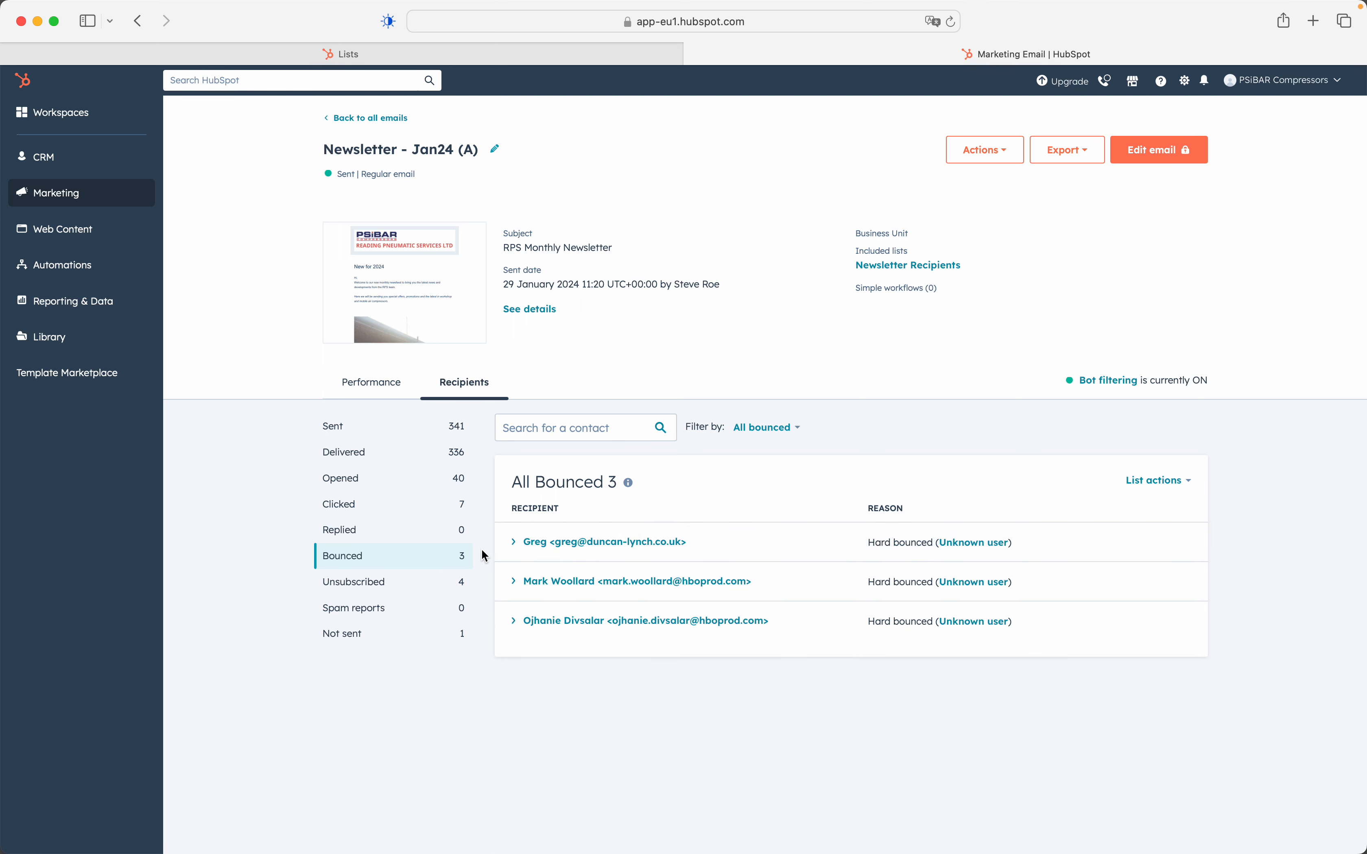
click(137, 21)
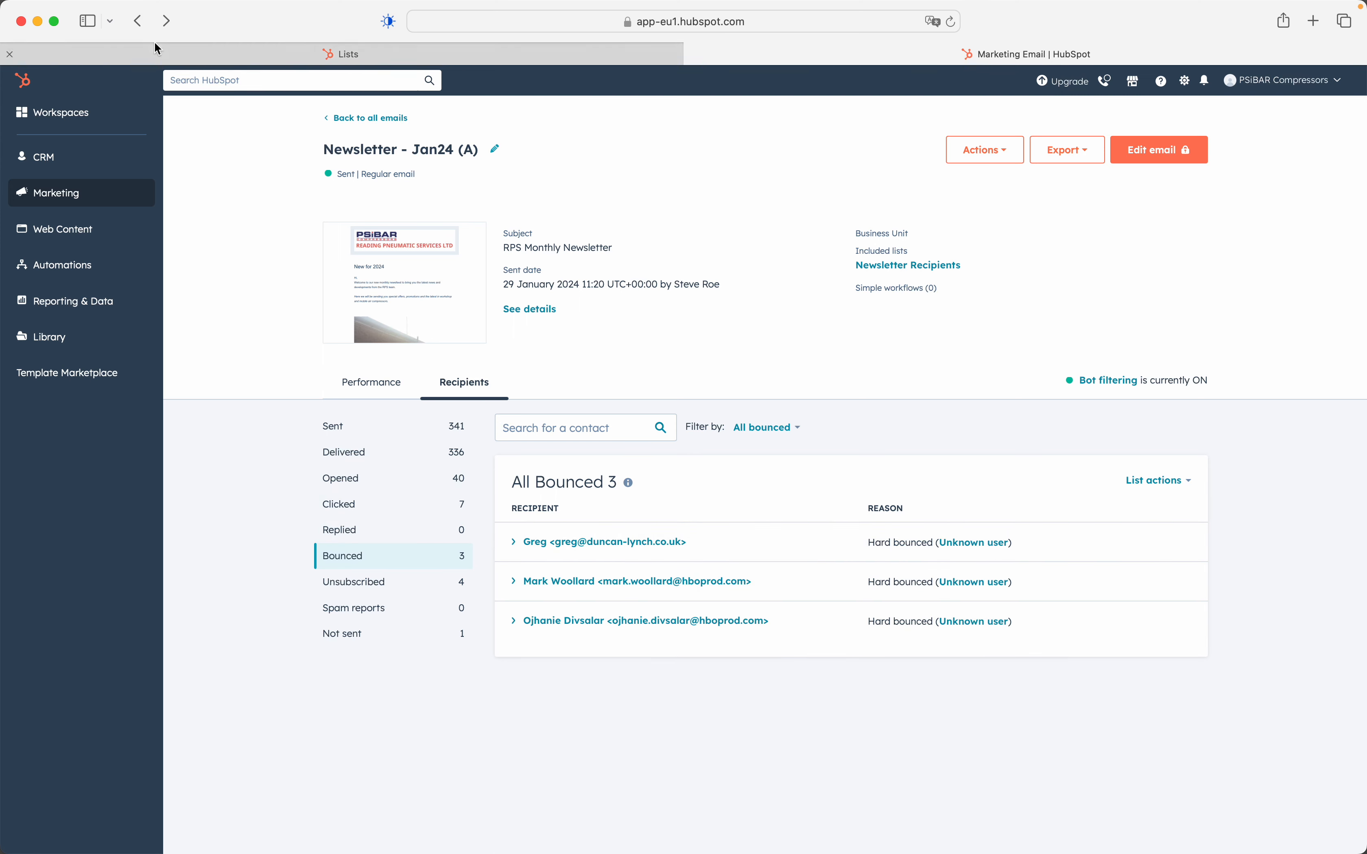
click(138, 23)
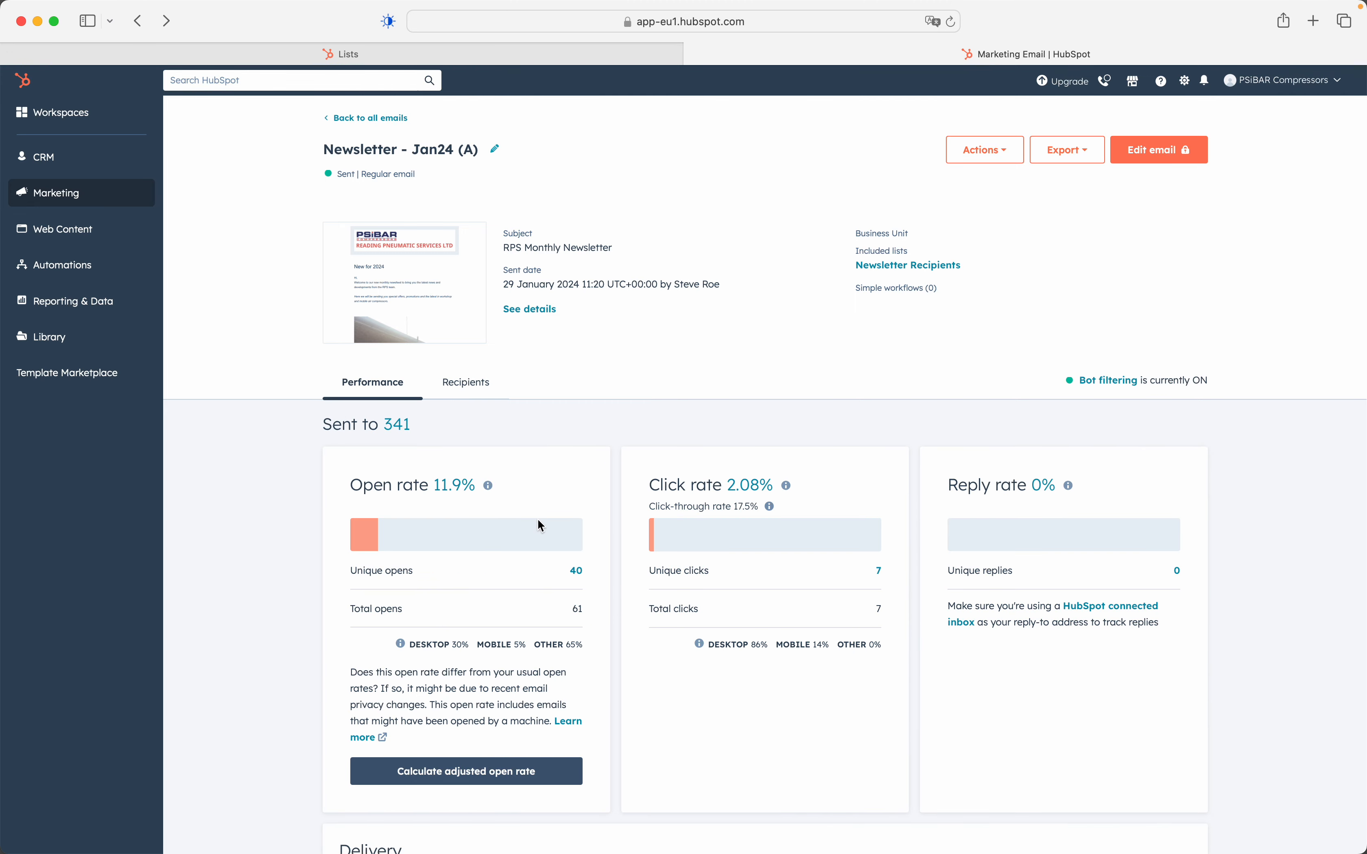
Examine the newsletter's open rate, click rate, HTML click map and top clicked links
scroll(538, 522, down, 3)
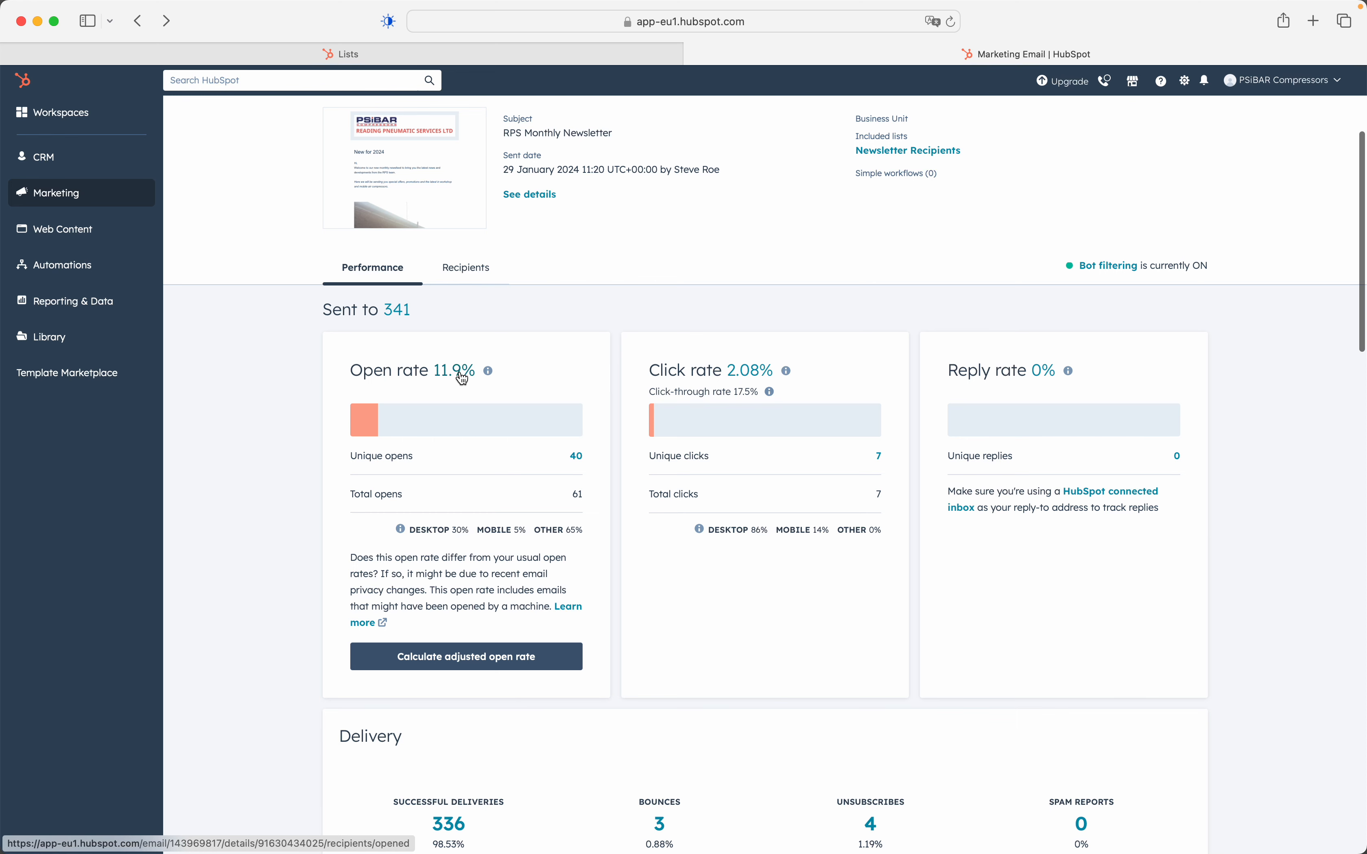
scroll(511, 519, down, 2)
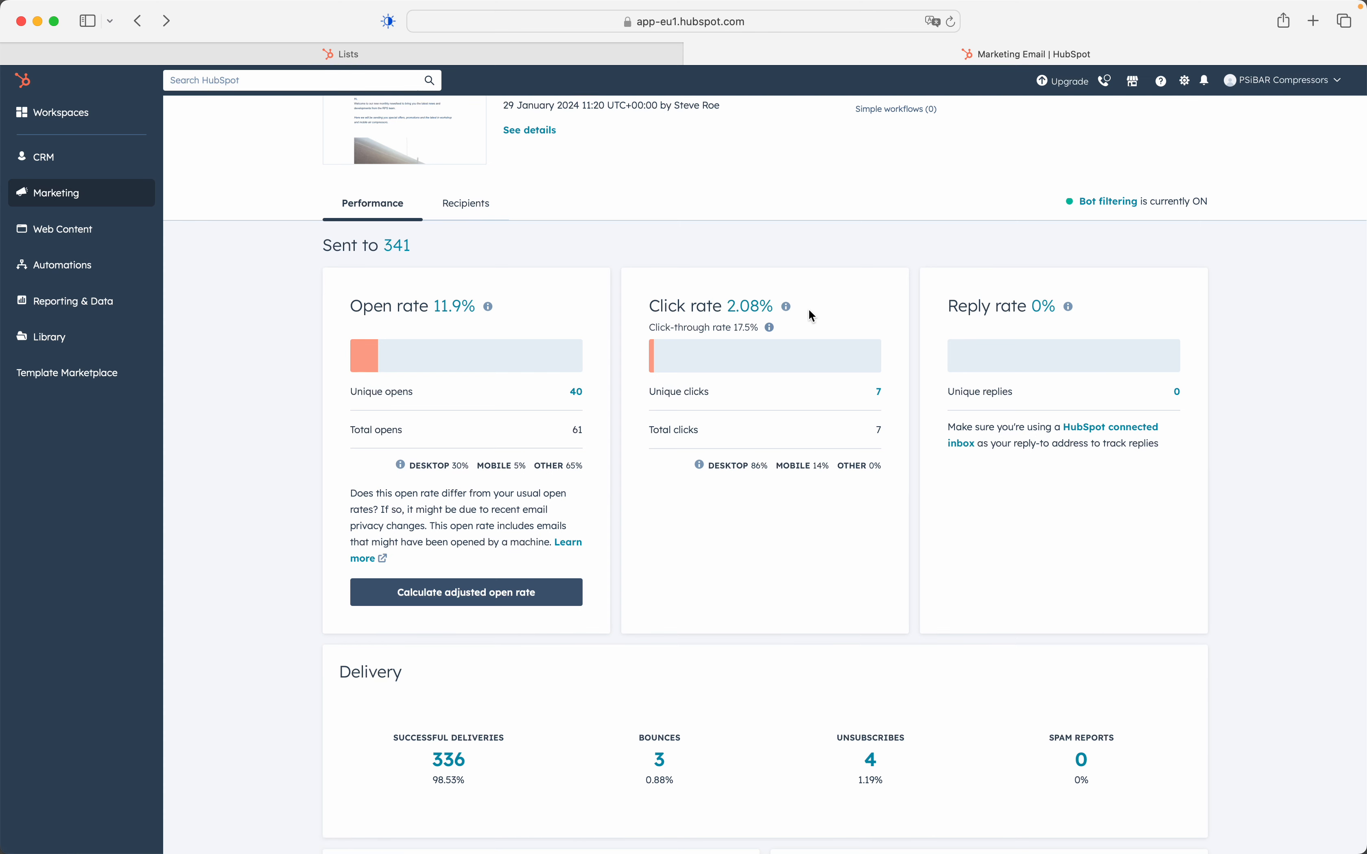
scroll(810, 314, down, 7)
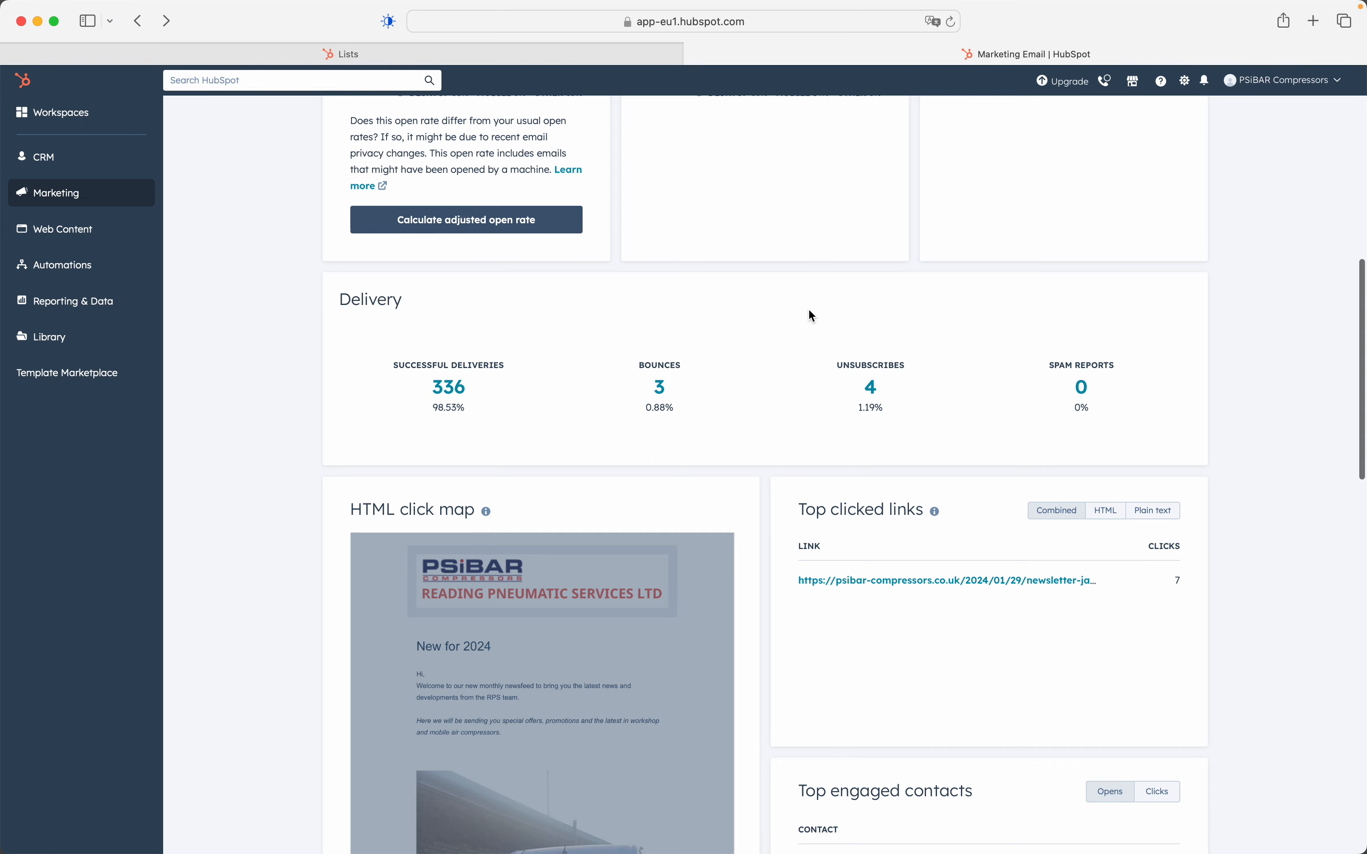
scroll(812, 315, up, 10)
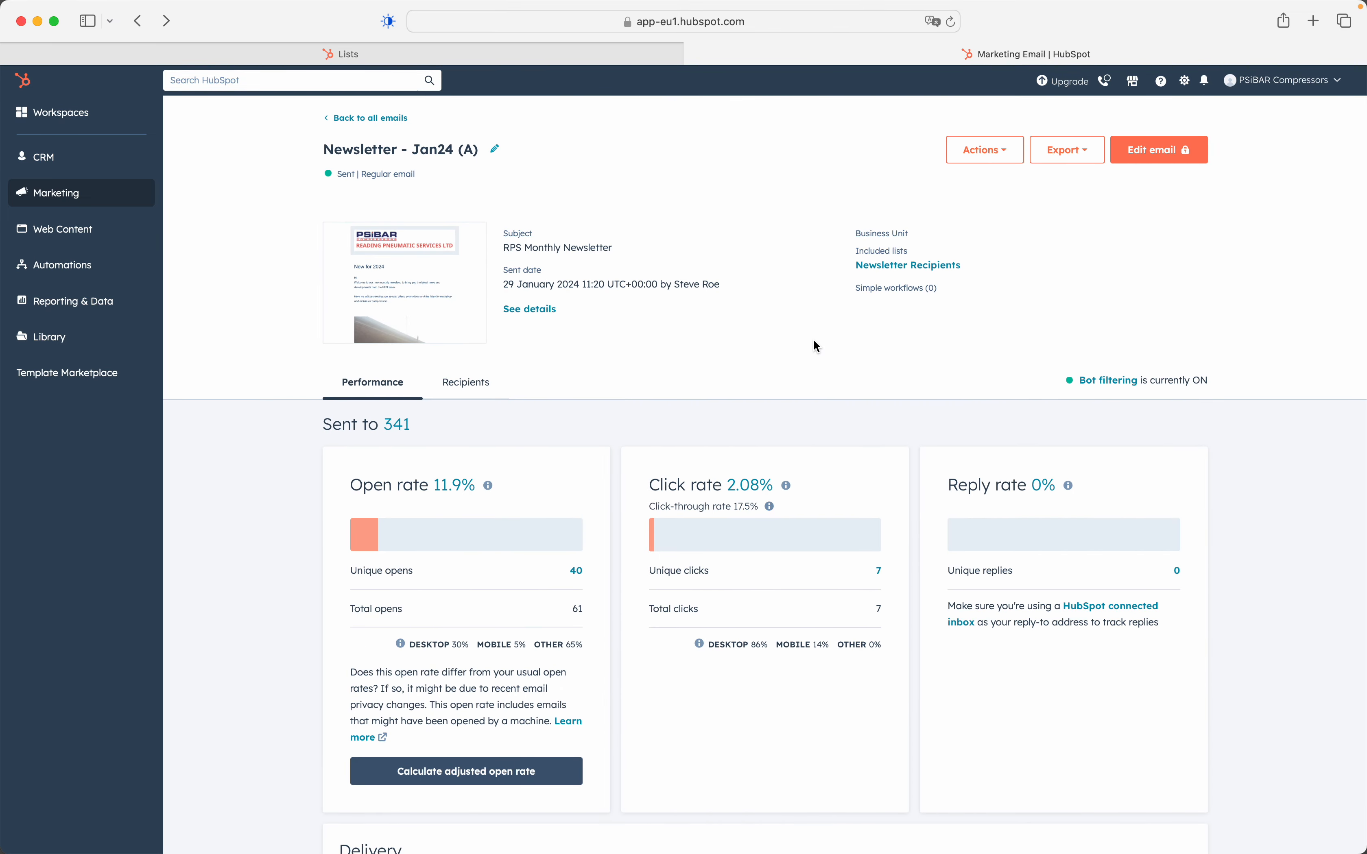
View the recipients who unsubscribed from Newsletter - Jan24 (A), and go to the account's home page
scroll(814, 341, down, 6)
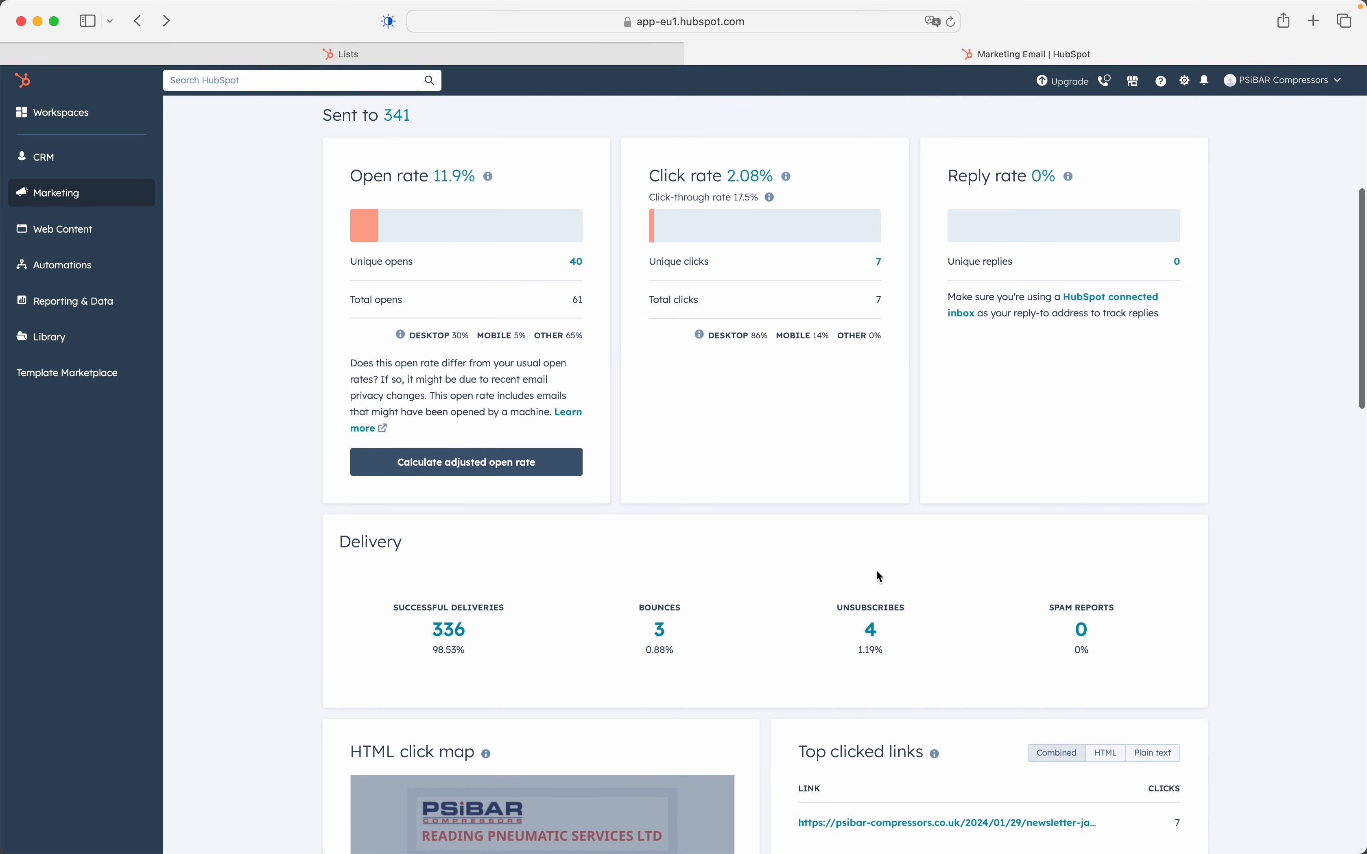
click(872, 631)
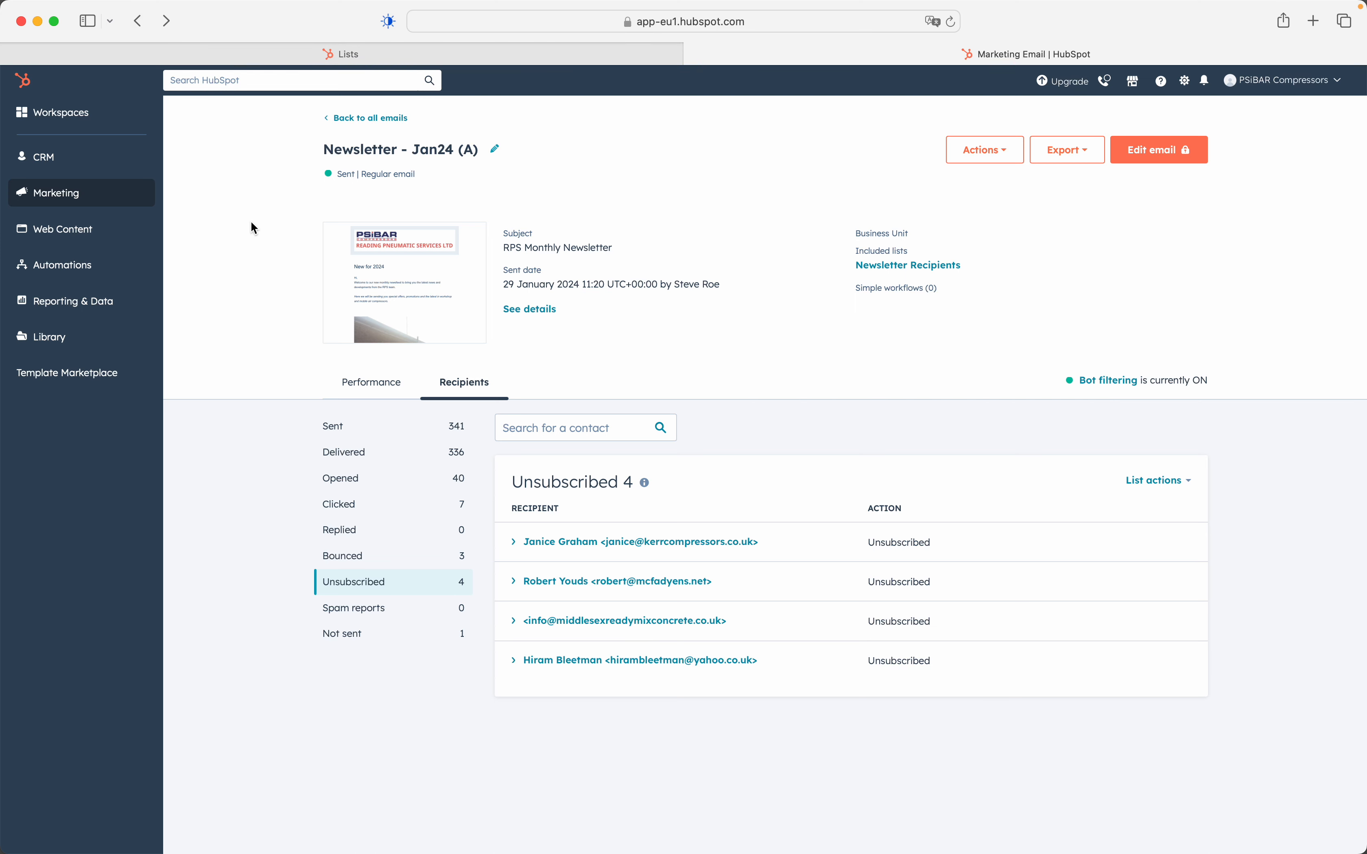
click(138, 21)
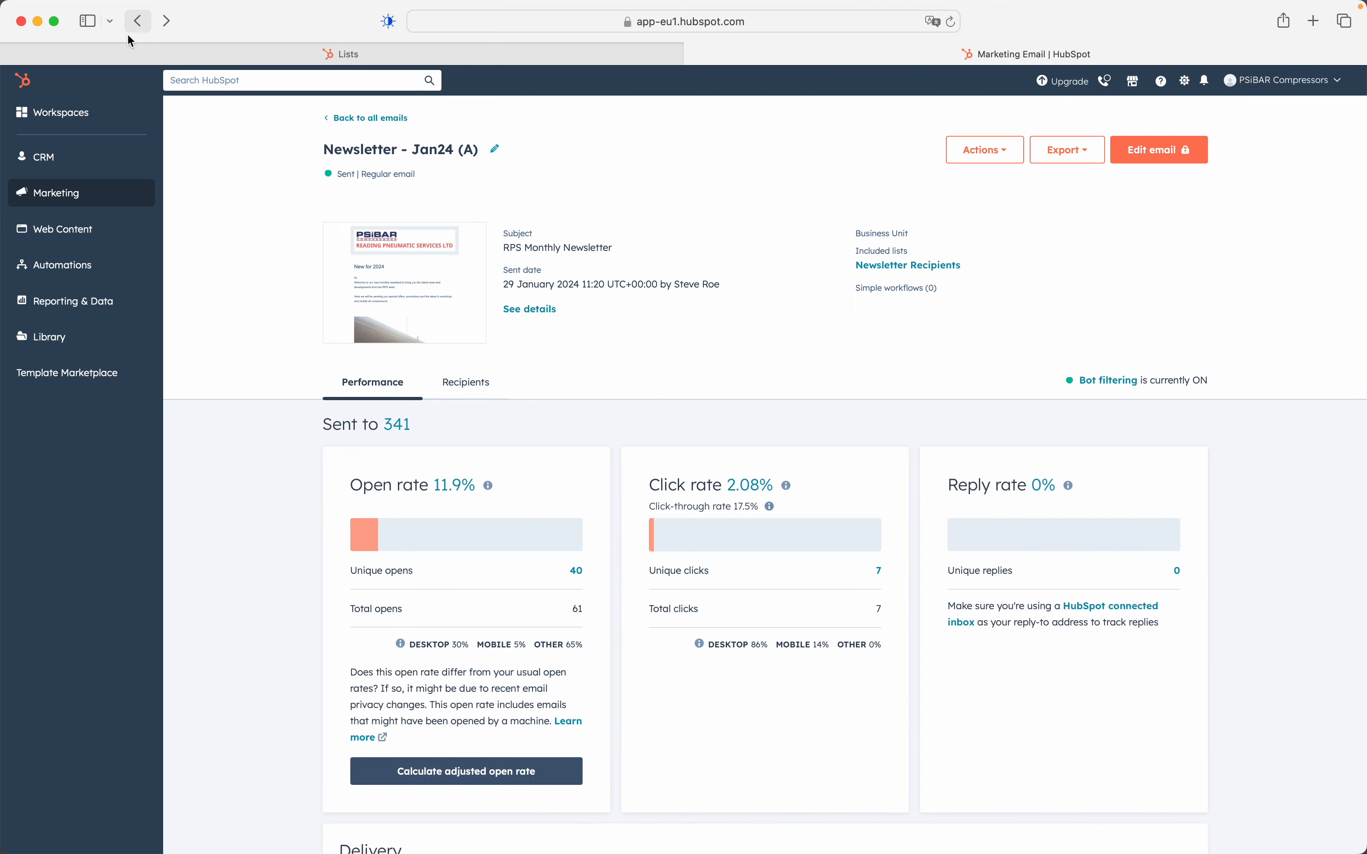
click(29, 85)
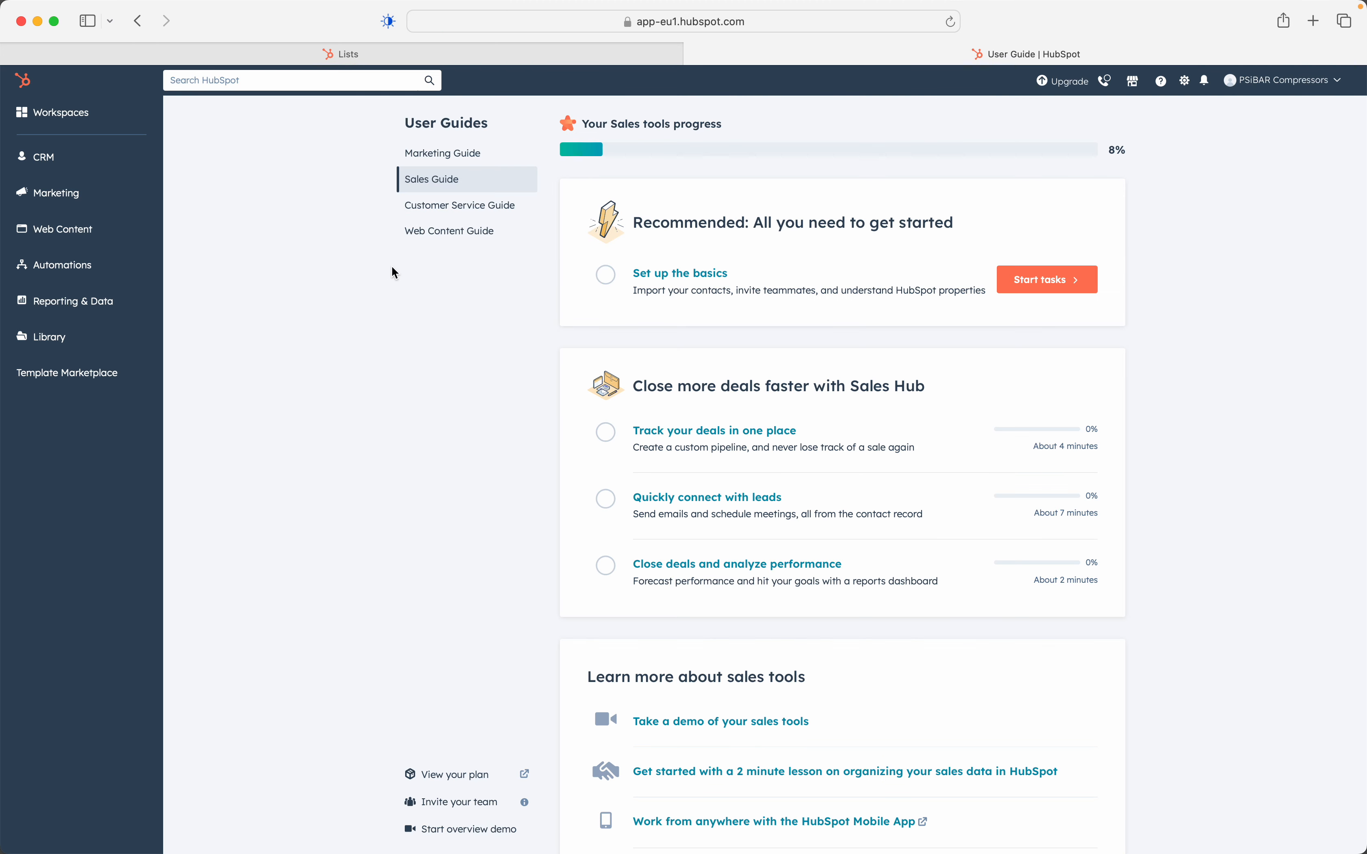